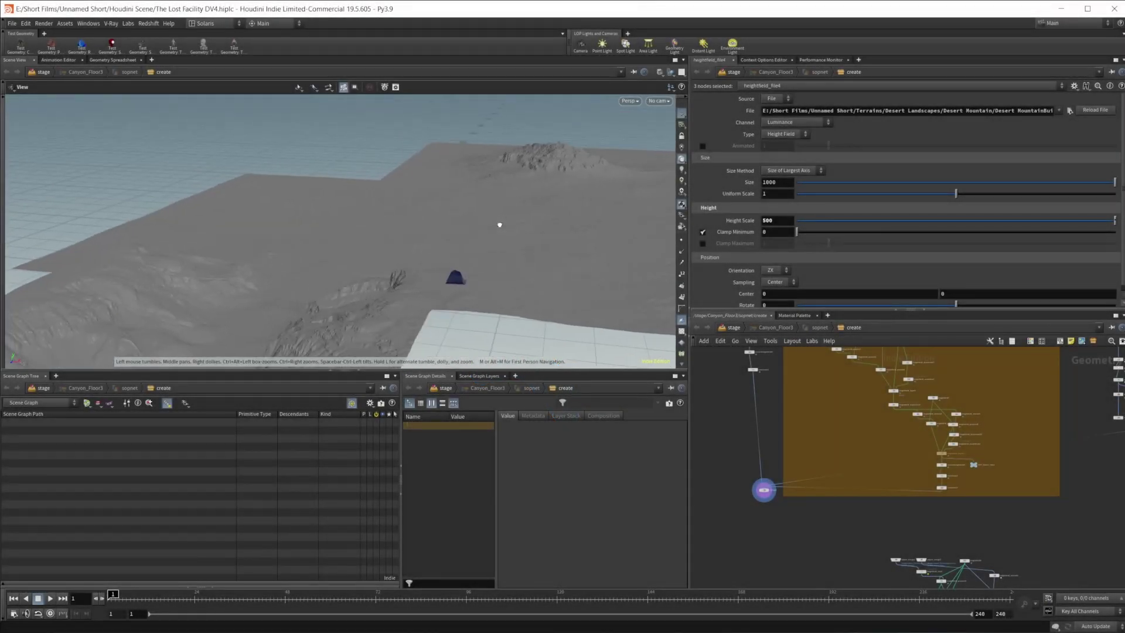
Examine the combined desert terrain with its distant rocky mountain and the node network that builds it
drag(499, 224, 509, 228)
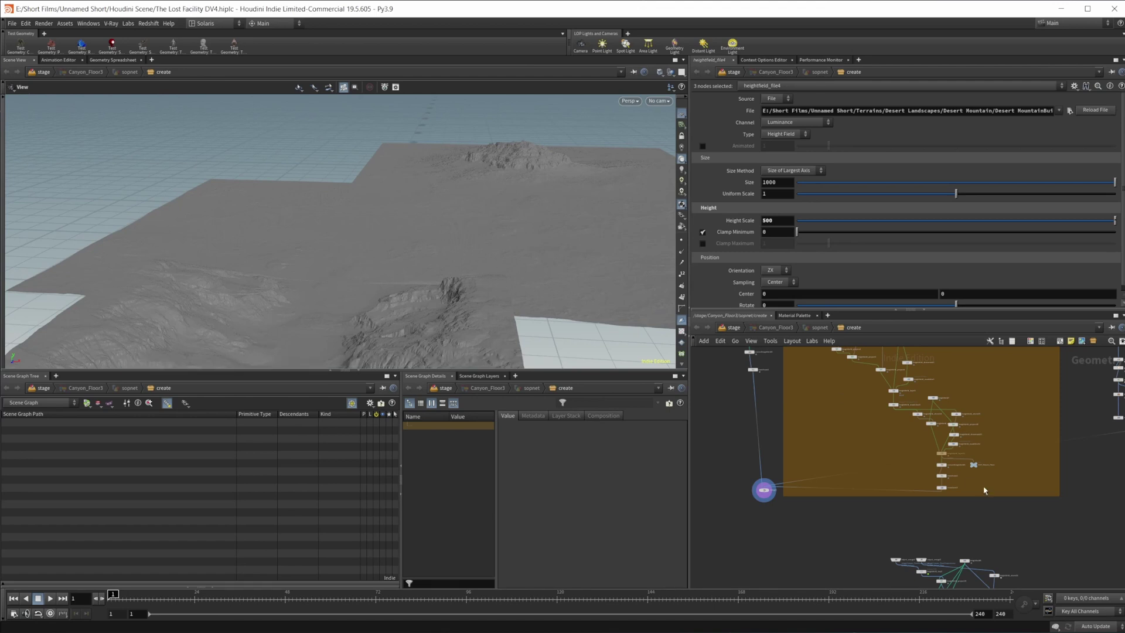
middle_drag(1029, 455, 967, 468)
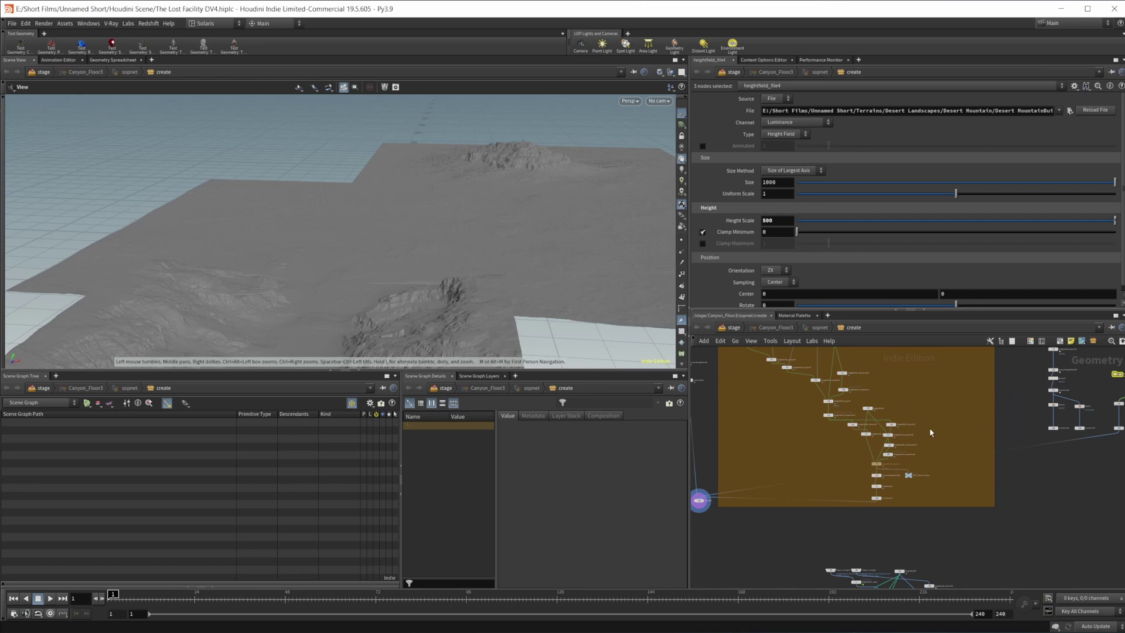
middle_drag(971, 390, 878, 521)
scroll(899, 428, down, 2)
middle_drag(899, 430, 897, 484)
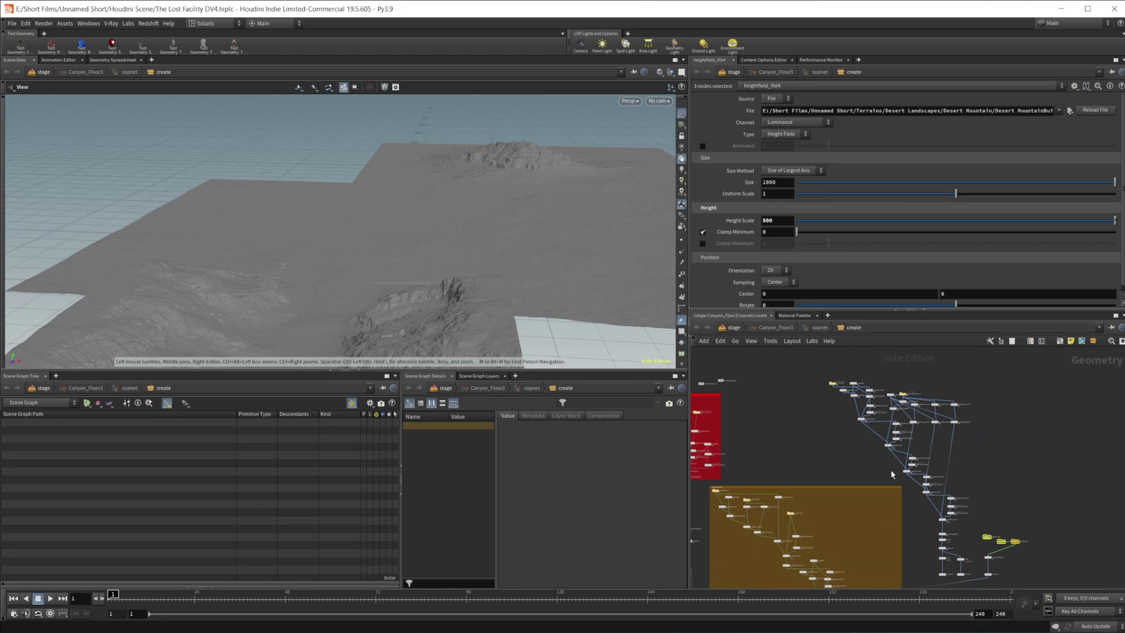
middle_drag(1017, 457, 1020, 434)
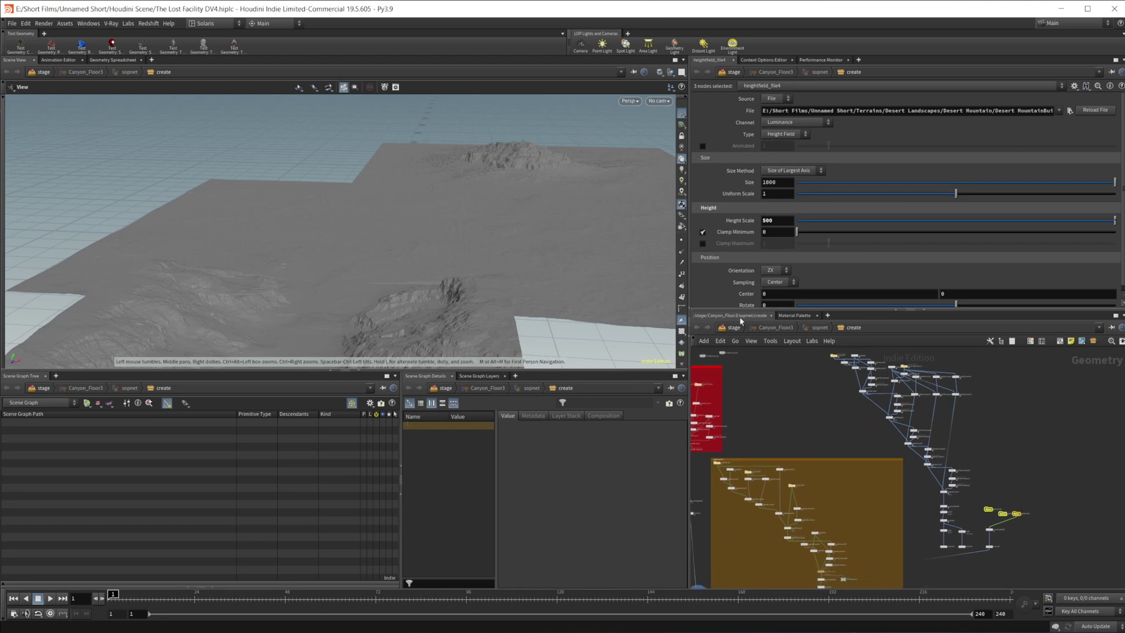
scroll(838, 394, up, 3)
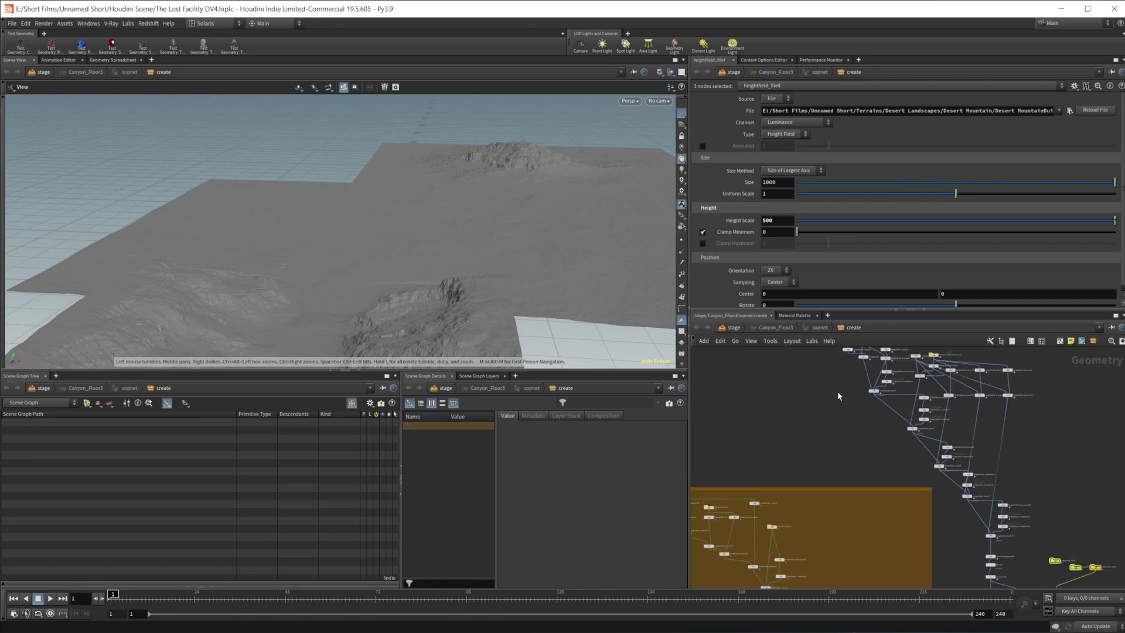
middle_drag(839, 395, 759, 397)
middle_drag(869, 519, 849, 472)
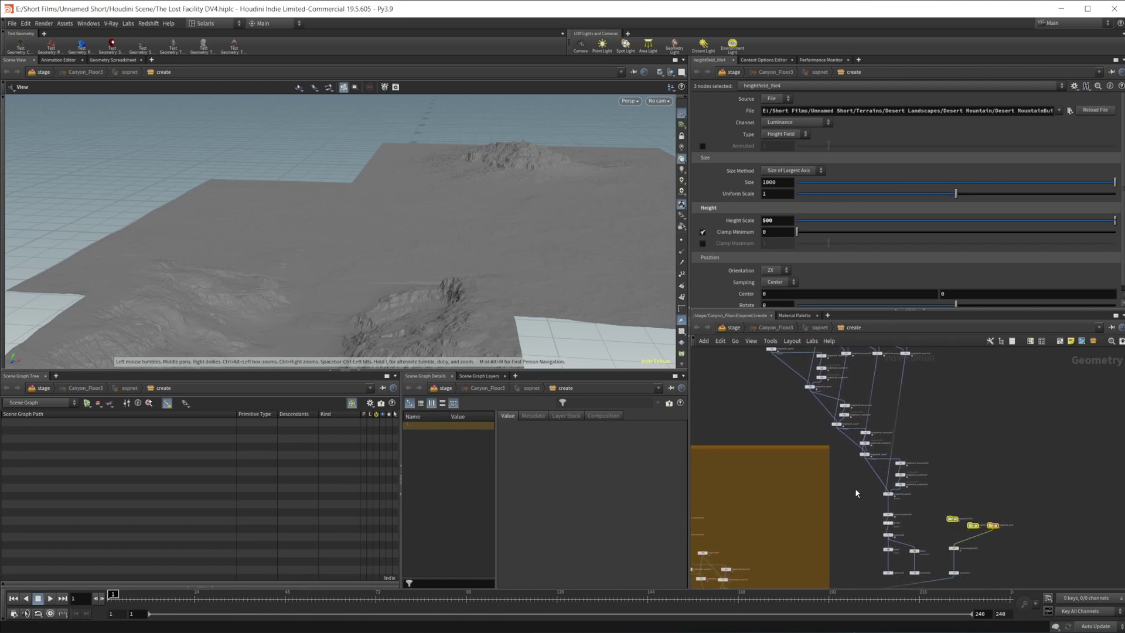
drag(376, 244, 441, 221)
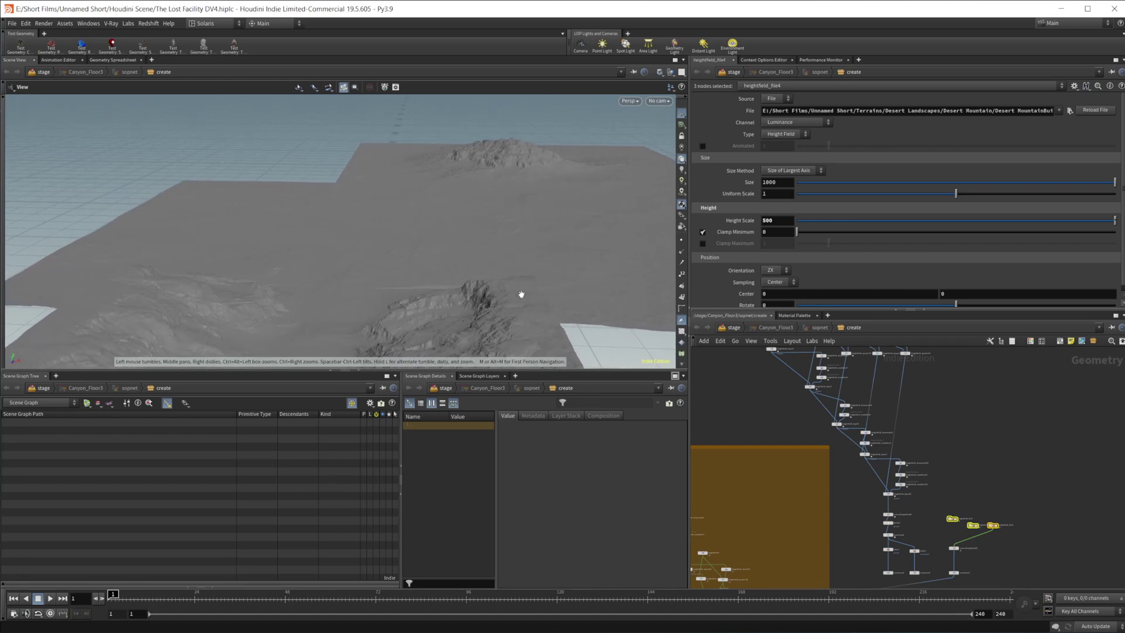
drag(500, 273, 526, 270)
drag(472, 221, 476, 268)
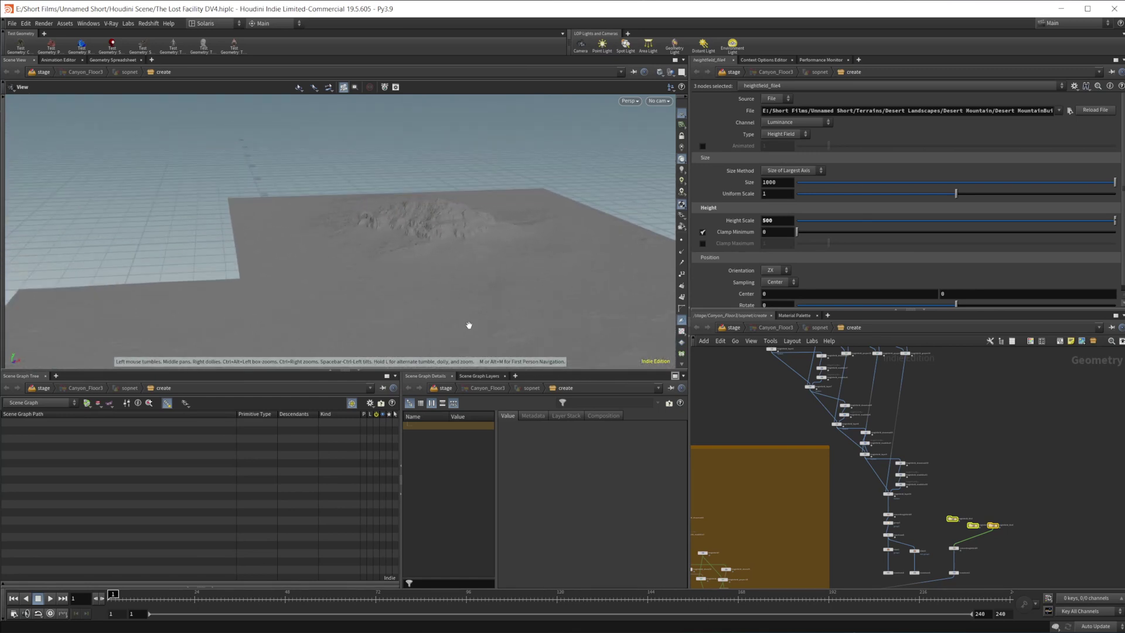
drag(469, 271, 541, 268)
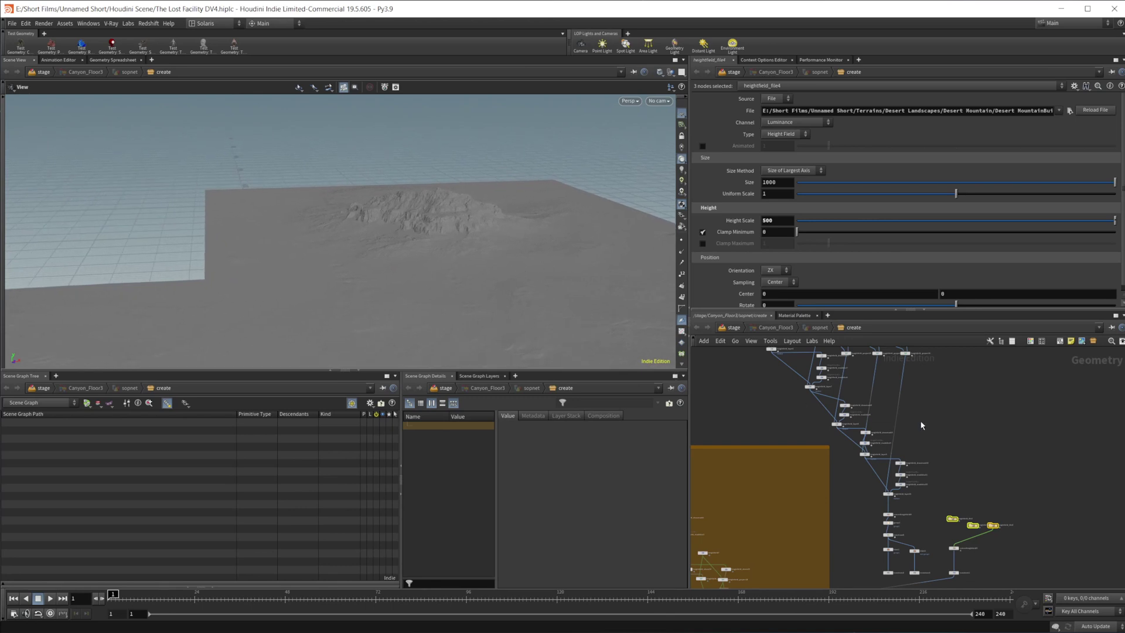
Display the output of the transform4 node and examine the long canyon wall strip
scroll(931, 492, up, 4)
scroll(878, 458, up, 2)
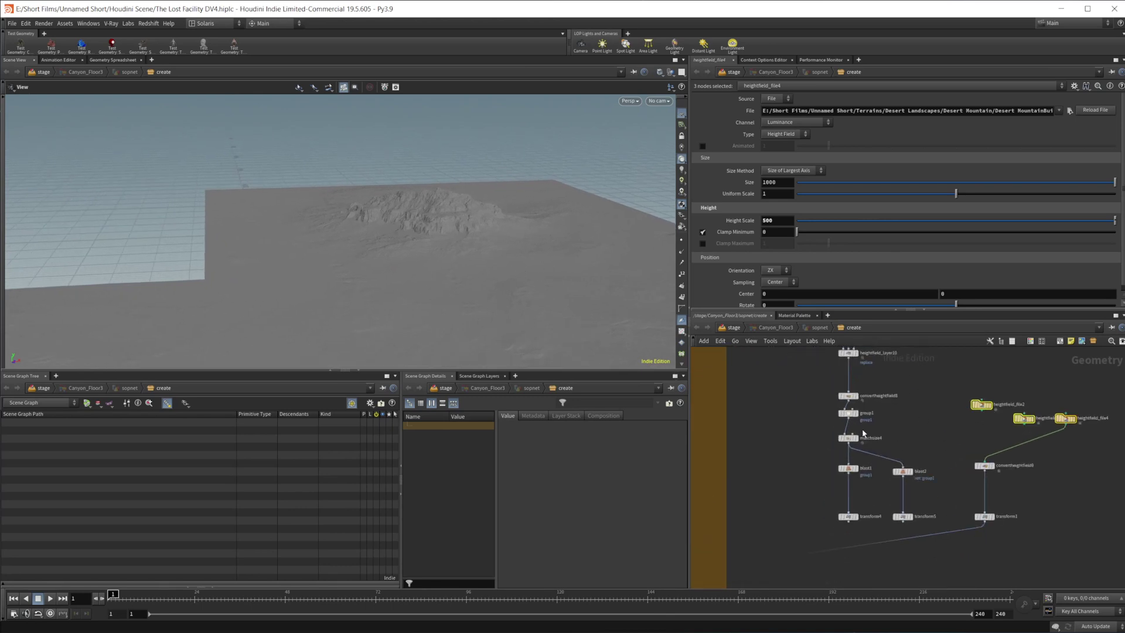
mouse_move(855, 437)
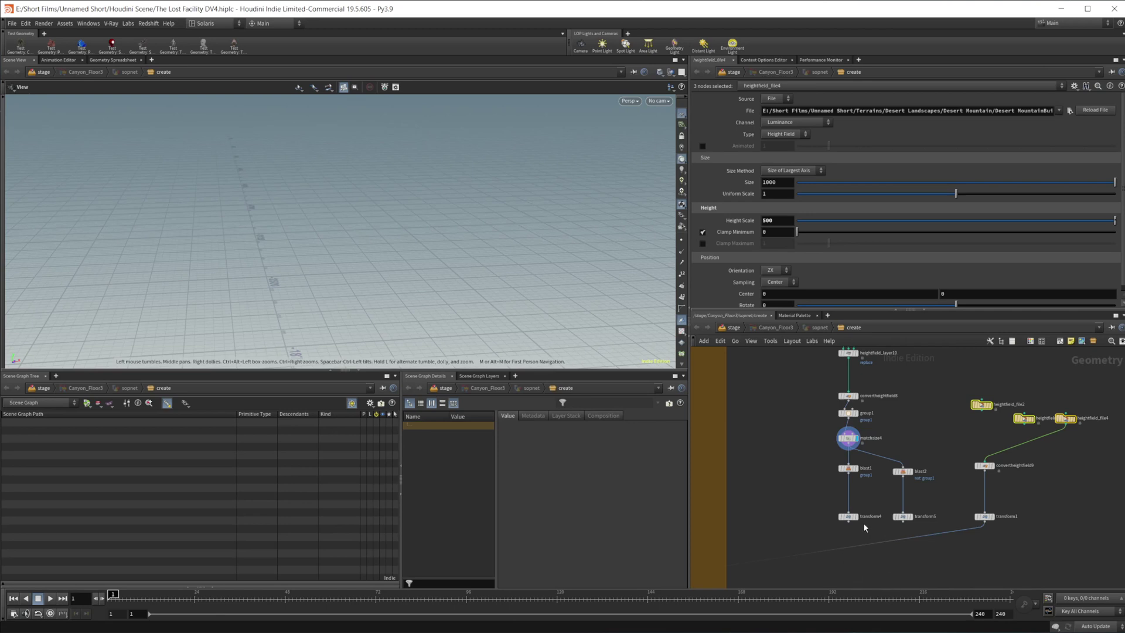
click(856, 516)
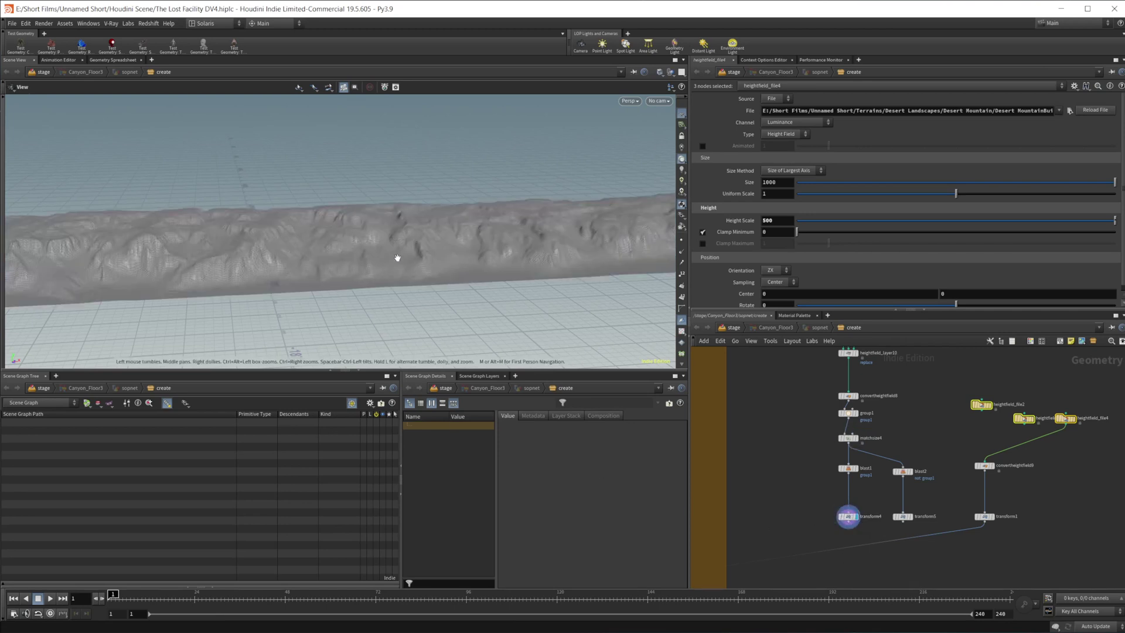
right_drag(402, 254, 62, 285)
drag(279, 249, 381, 279)
right_drag(379, 253, 480, 253)
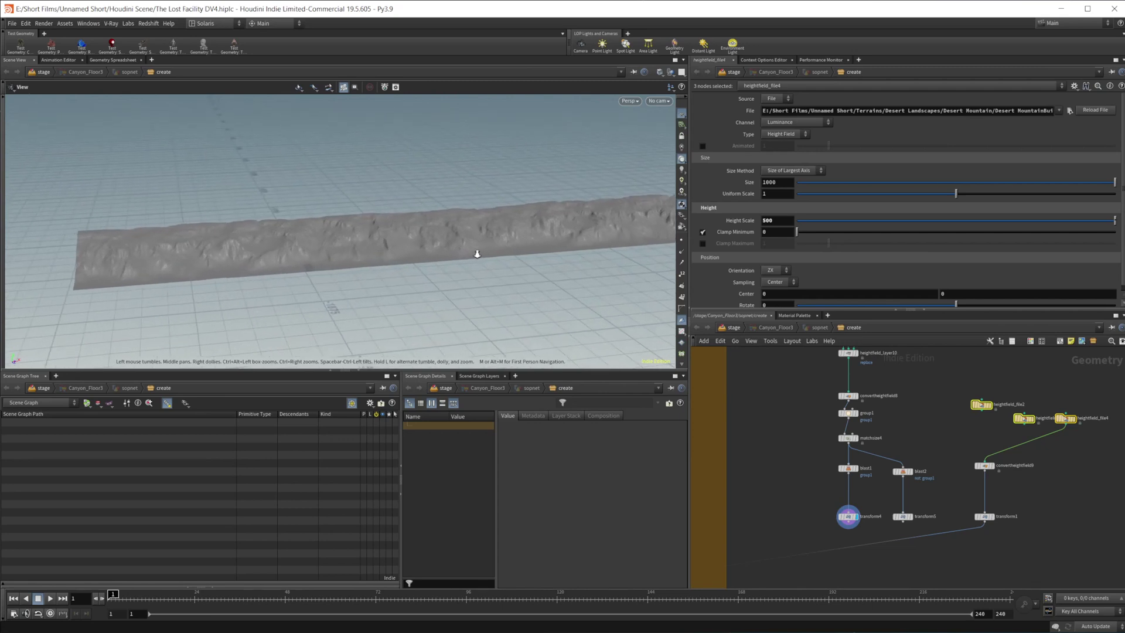
middle_drag(782, 498, 916, 416)
drag(469, 231, 429, 222)
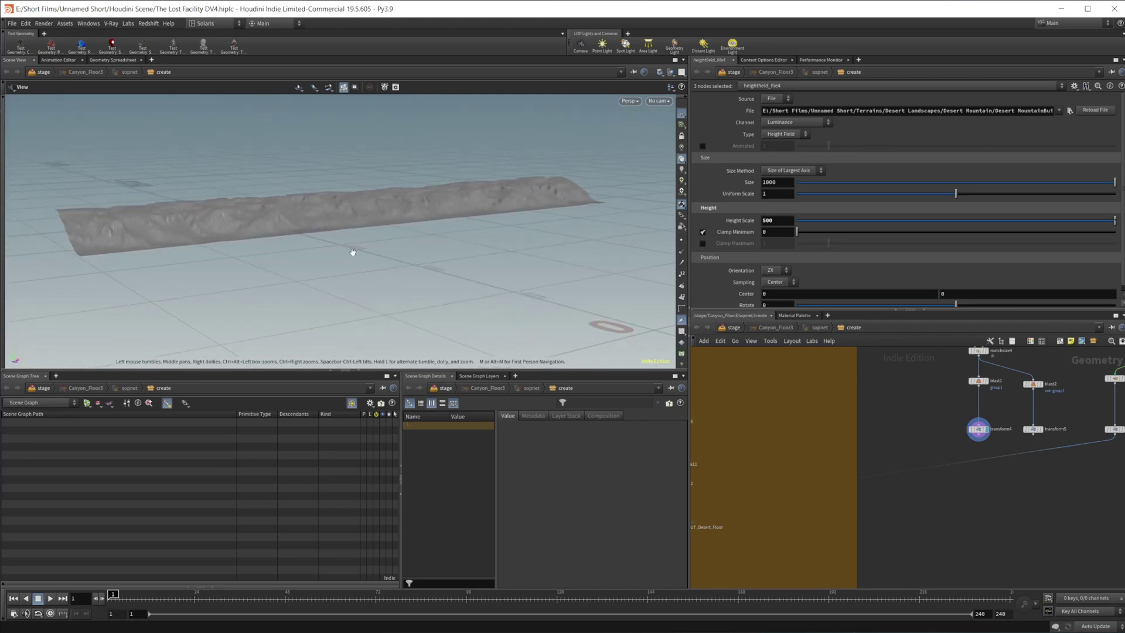
Display the Canyon_Wall and Canyon_Wall_Section_2 heightfields in turn and examine the source terrains
middle_drag(923, 423, 894, 553)
scroll(875, 433, down, 3)
middle_drag(859, 424, 844, 535)
scroll(784, 426, up, 6)
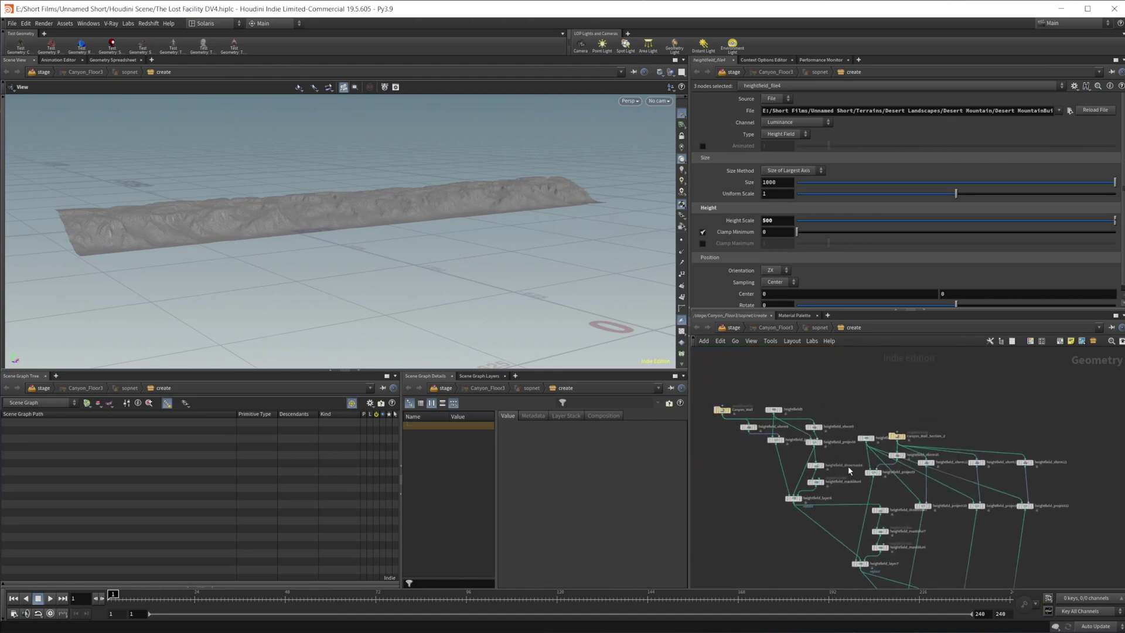
middle_drag(784, 427, 806, 426)
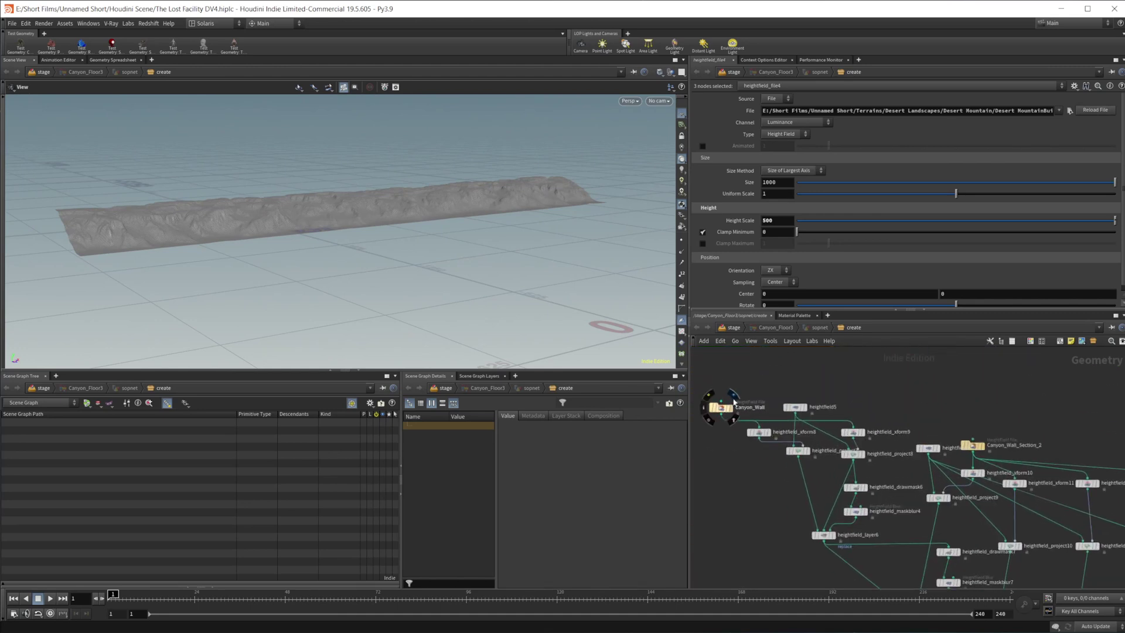
click(732, 406)
drag(582, 304, 459, 314)
middle_drag(563, 286, 351, 246)
right_drag(351, 246, 399, 283)
drag(399, 283, 417, 273)
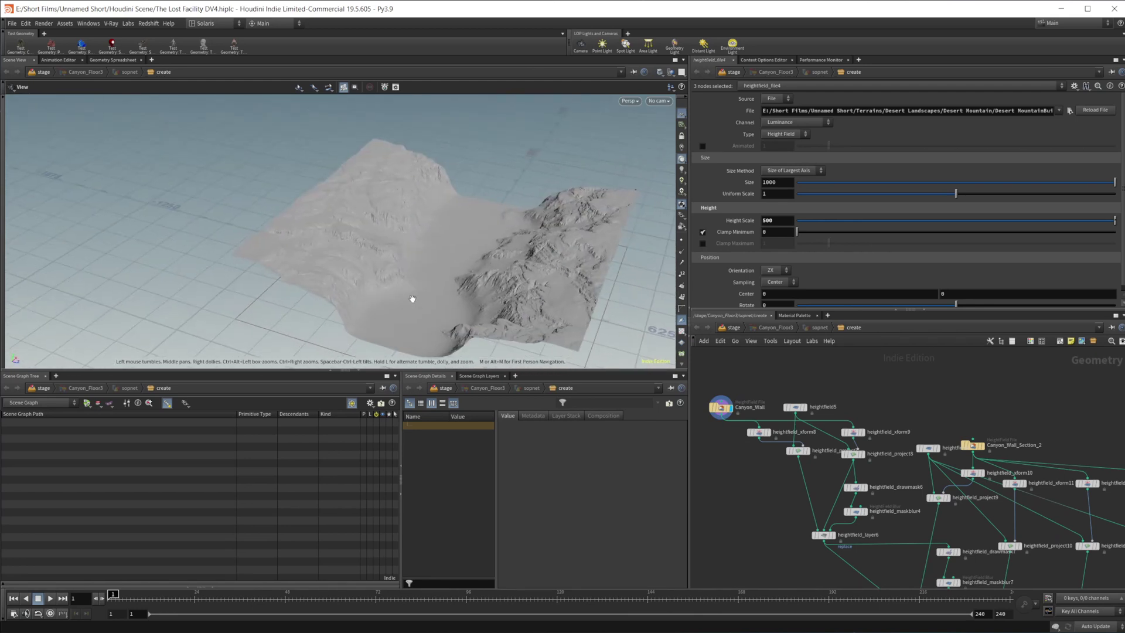
middle_drag(935, 457, 893, 442)
mouse_move(931, 428)
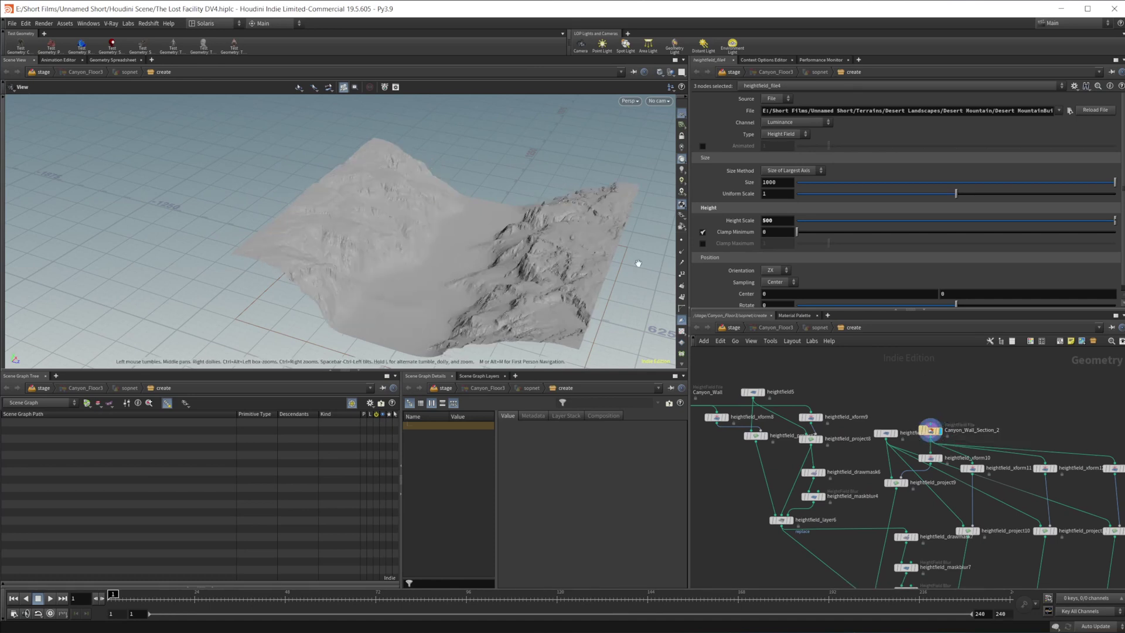
Display the heightfield_layer7 node and examine the layered canyon wall sections
scroll(858, 481, down, 2)
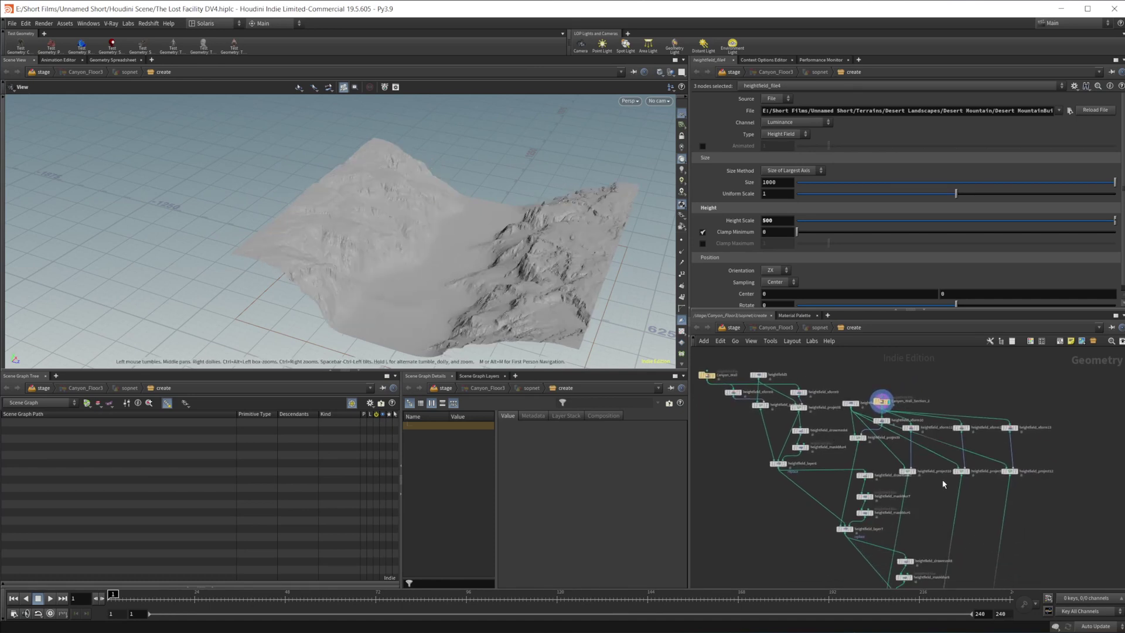
middle_drag(870, 561, 811, 441)
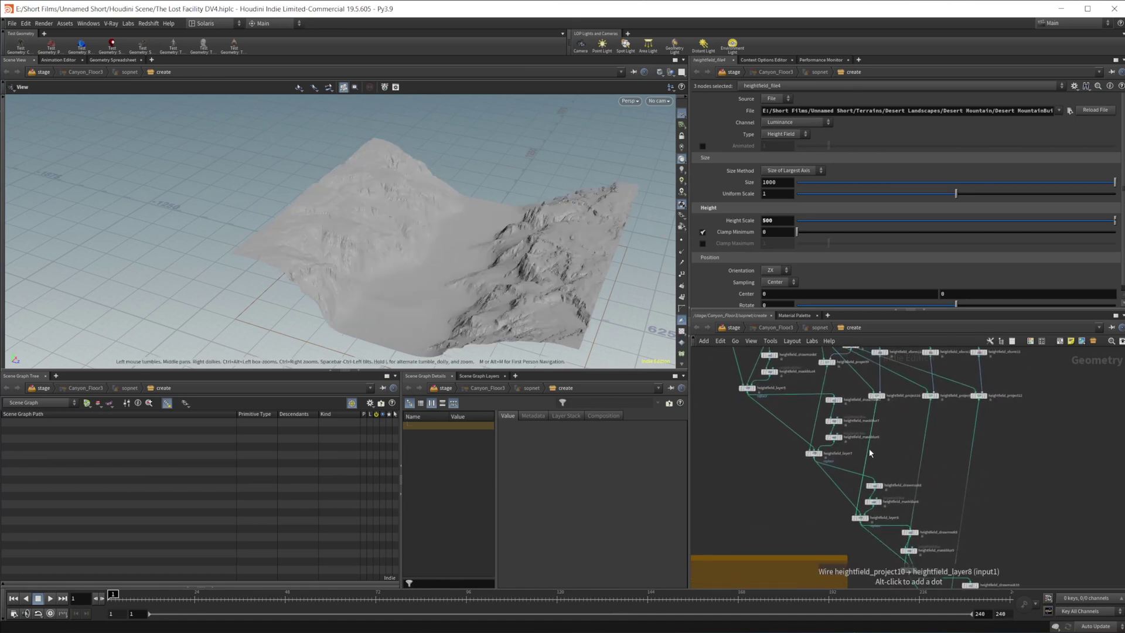
click(821, 452)
drag(448, 274, 409, 253)
right_drag(409, 254, 394, 276)
middle_drag(375, 271, 358, 277)
right_drag(385, 268, 317, 293)
middle_drag(424, 268, 335, 271)
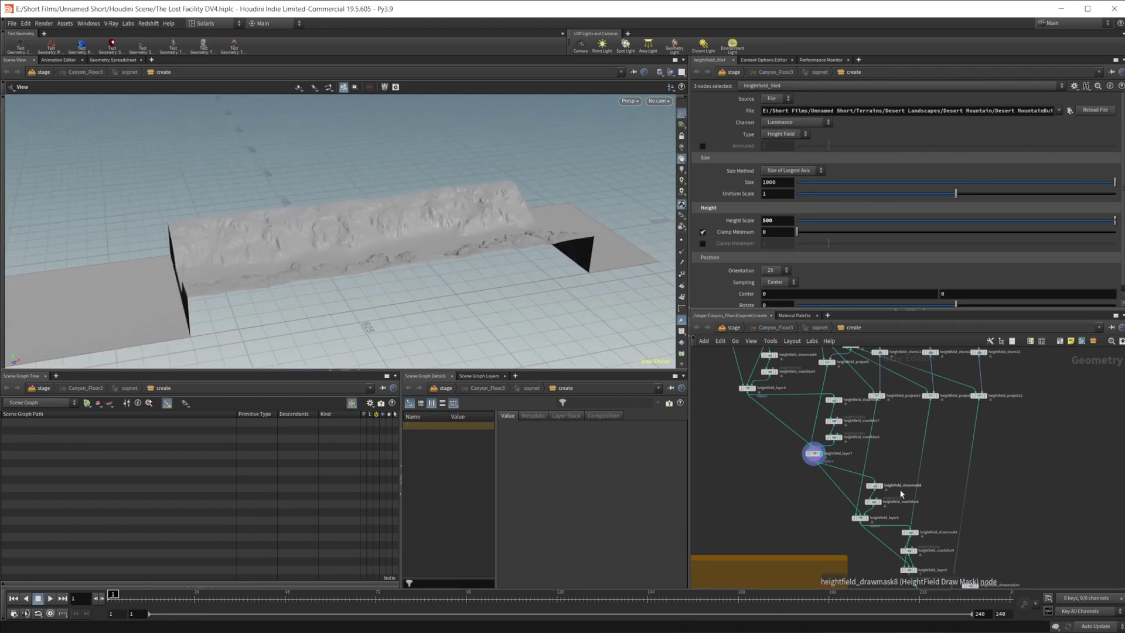
Display the transform4 output again and view the finished canyon wall geometry
middle_drag(956, 484, 909, 370)
scroll(922, 528, down, 4)
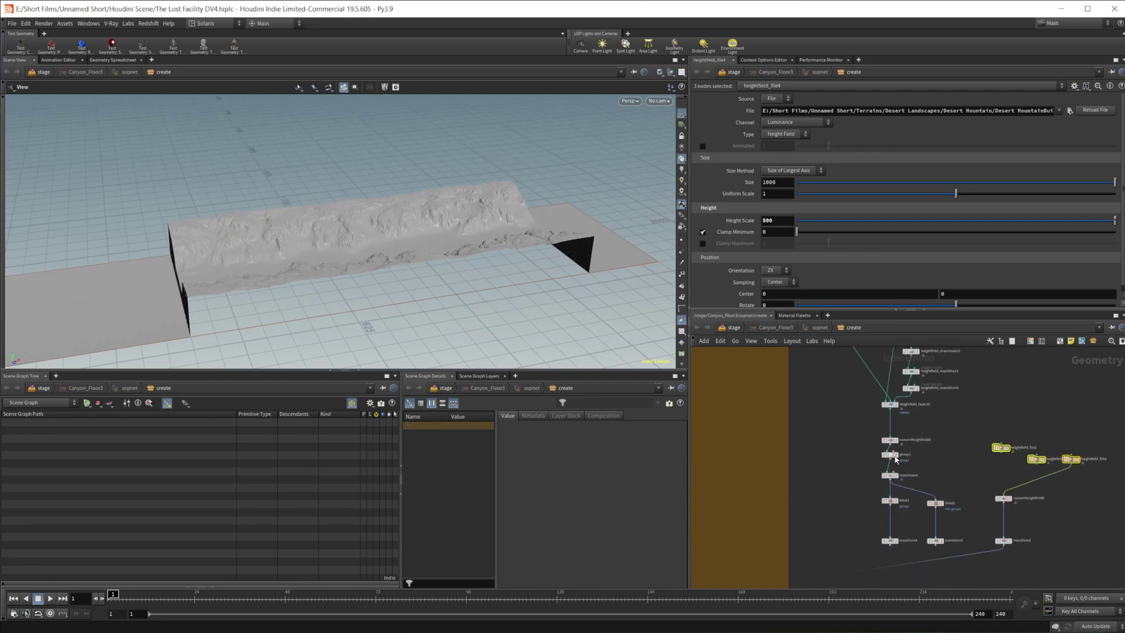
click(895, 540)
drag(344, 196, 389, 195)
Rewire the merge1 input from transform1 to transform4 so the canyon wall replaces the mountain
scroll(904, 497, down, 3)
middle_drag(841, 516, 959, 418)
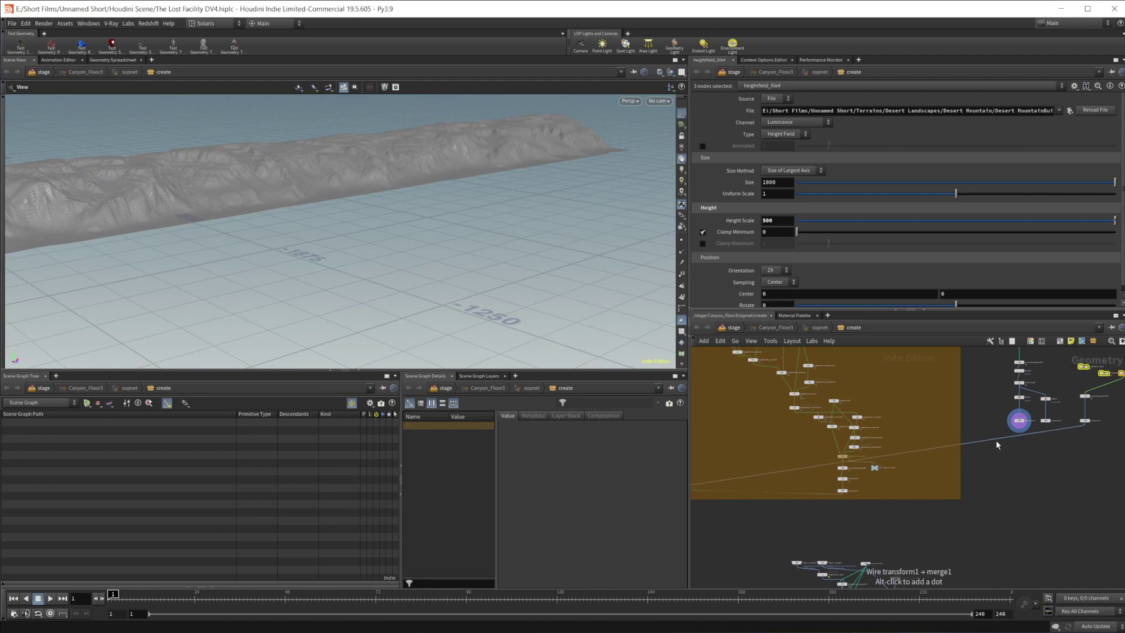
drag(995, 442, 1018, 421)
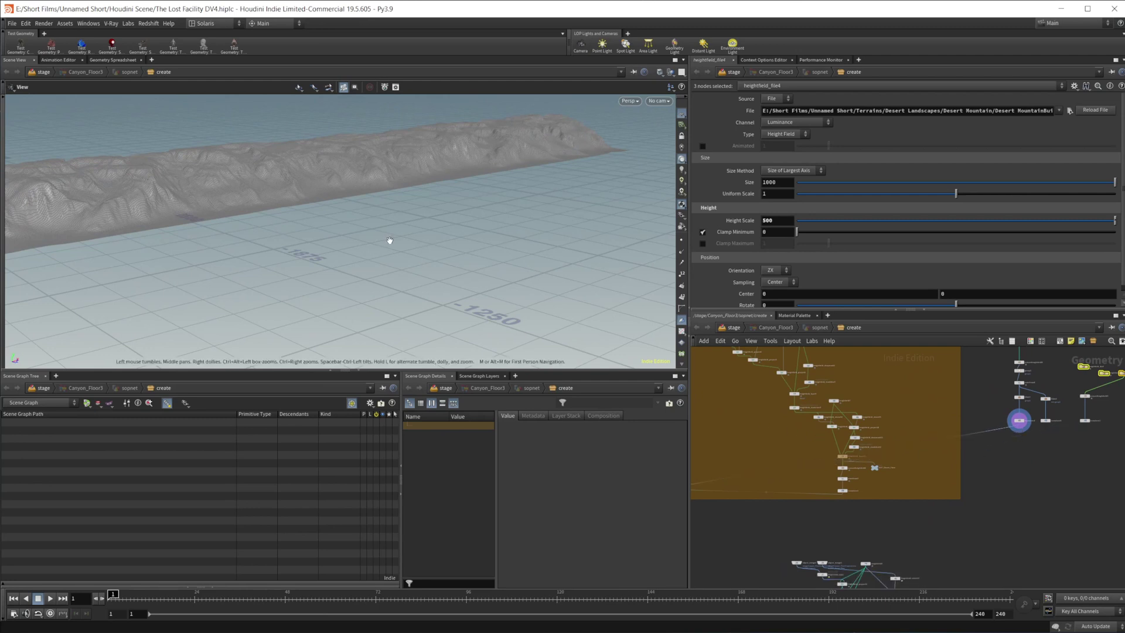
Display the merge1 node and examine the canyon wall as the background of the combined terrain
middle_drag(701, 512, 932, 463)
scroll(918, 460, up, 2)
click(894, 430)
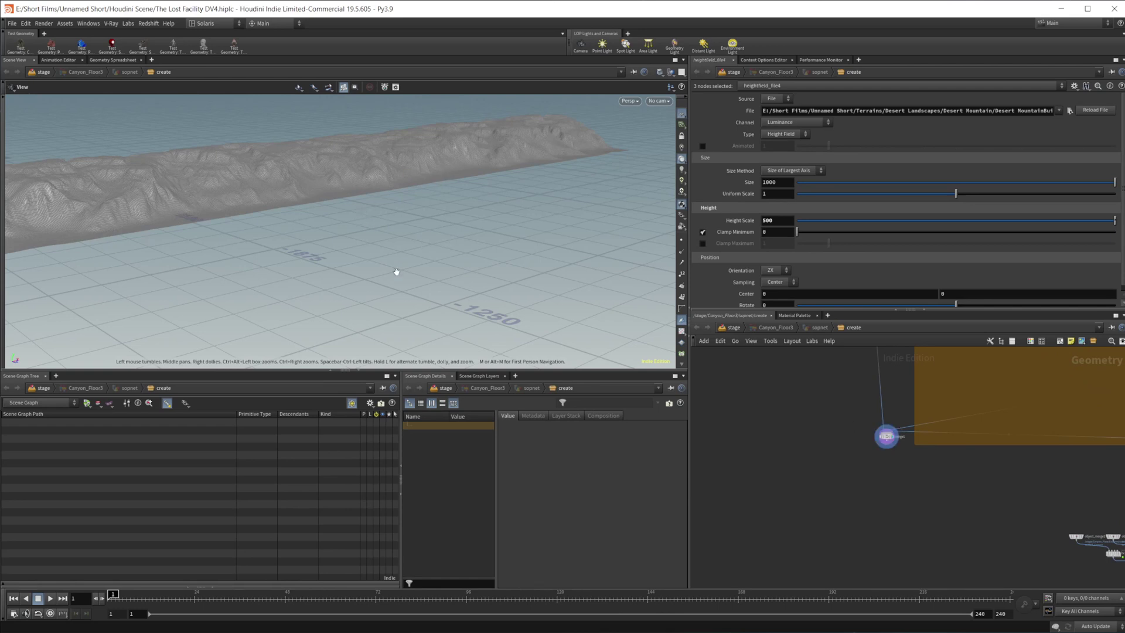
drag(475, 207, 510, 258)
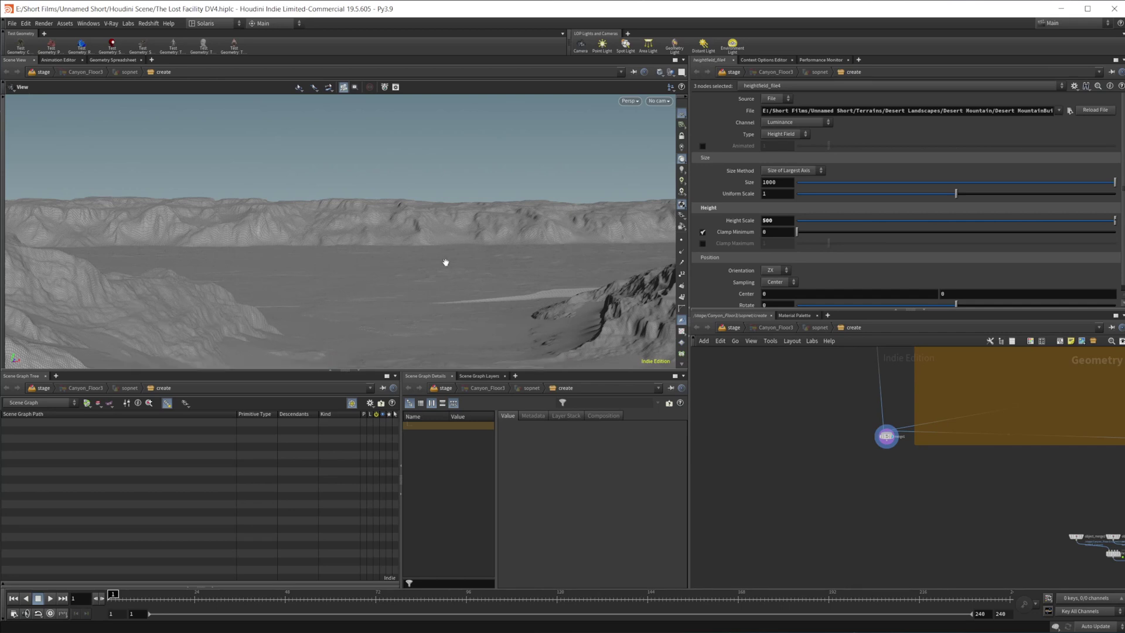
Rewire the merge1 input from transform4 back to transform1 to restore the mountain background
middle_drag(896, 491, 728, 511)
middle_drag(1012, 460, 879, 449)
drag(858, 434, 978, 427)
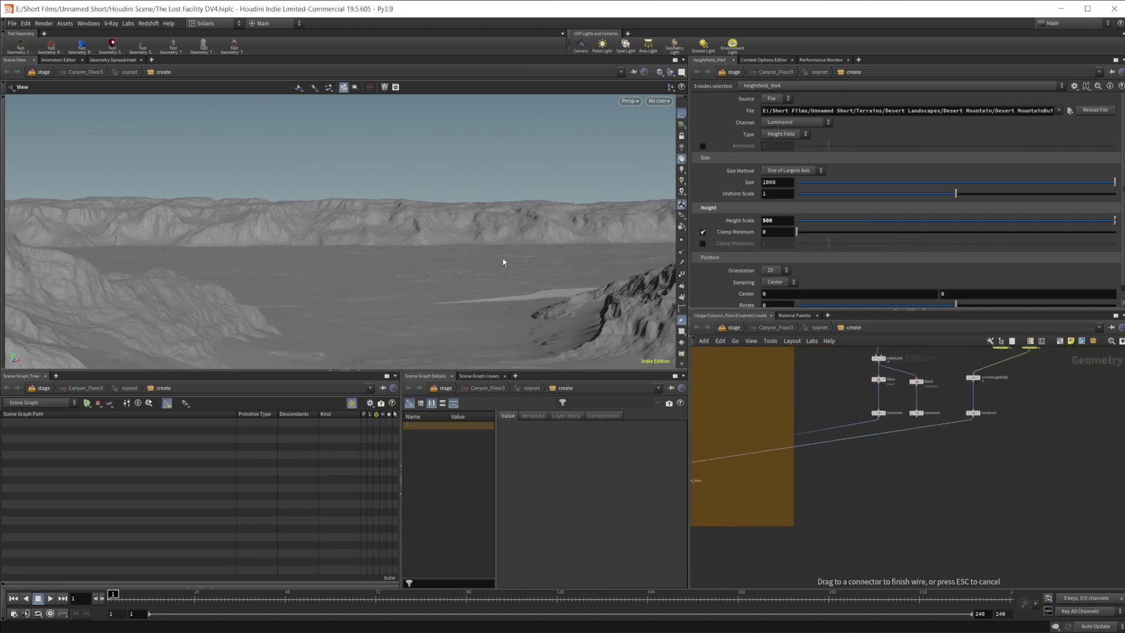
click(973, 417)
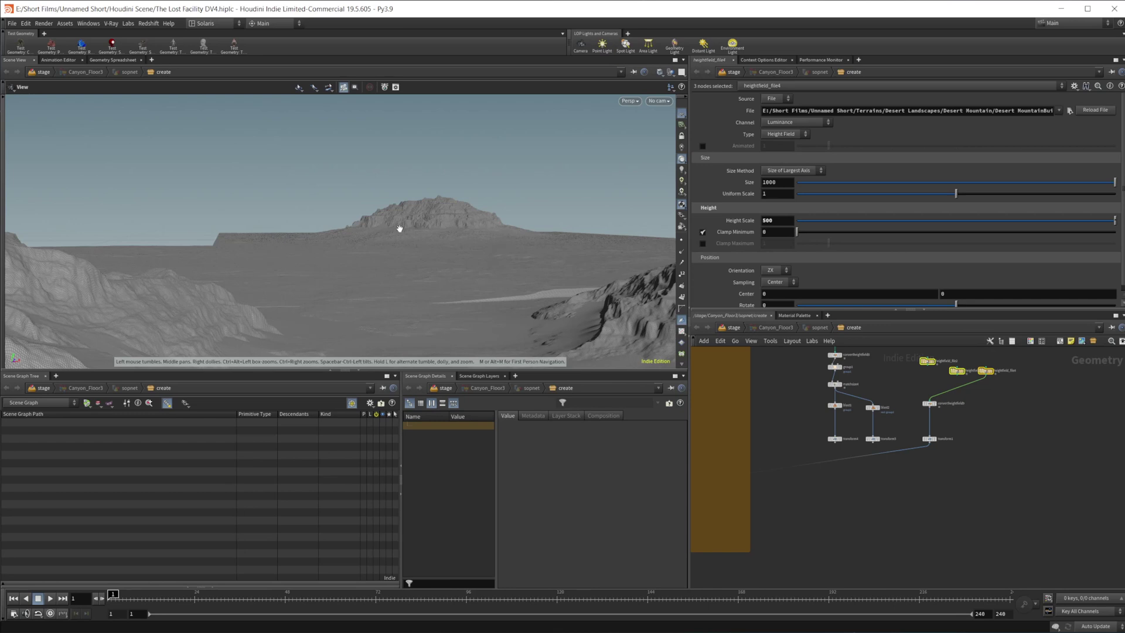
Feed convertheightfield9 from the heightfield file node beside heightfield_file4, followed by heightfield_file2, to compare the mountain variants
scroll(919, 466, up, 6)
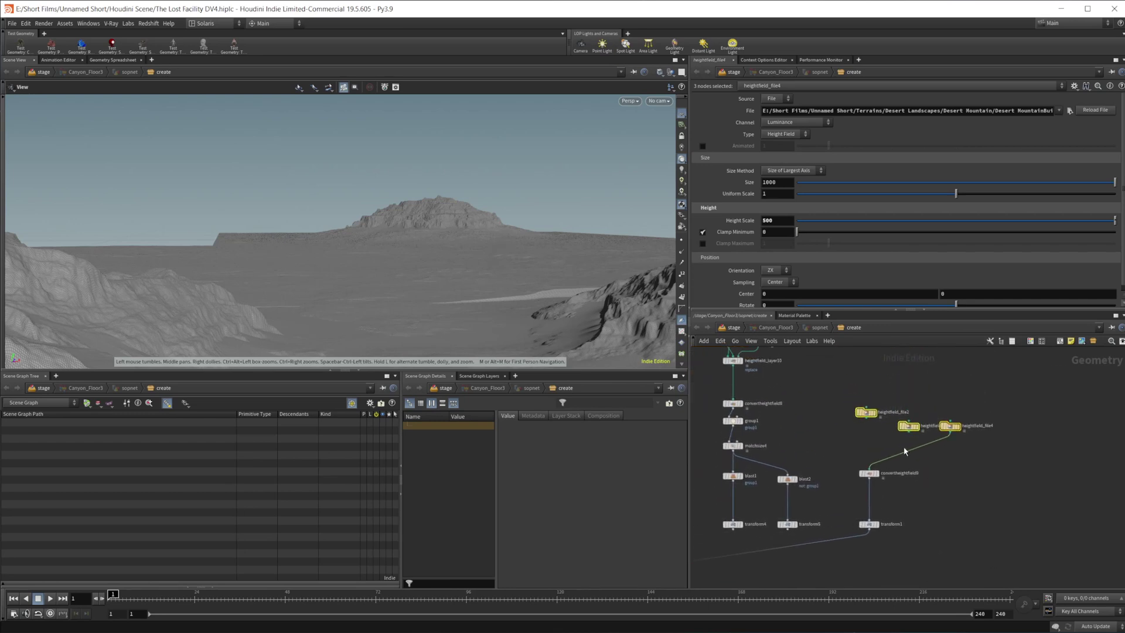
middle_drag(882, 428, 899, 436)
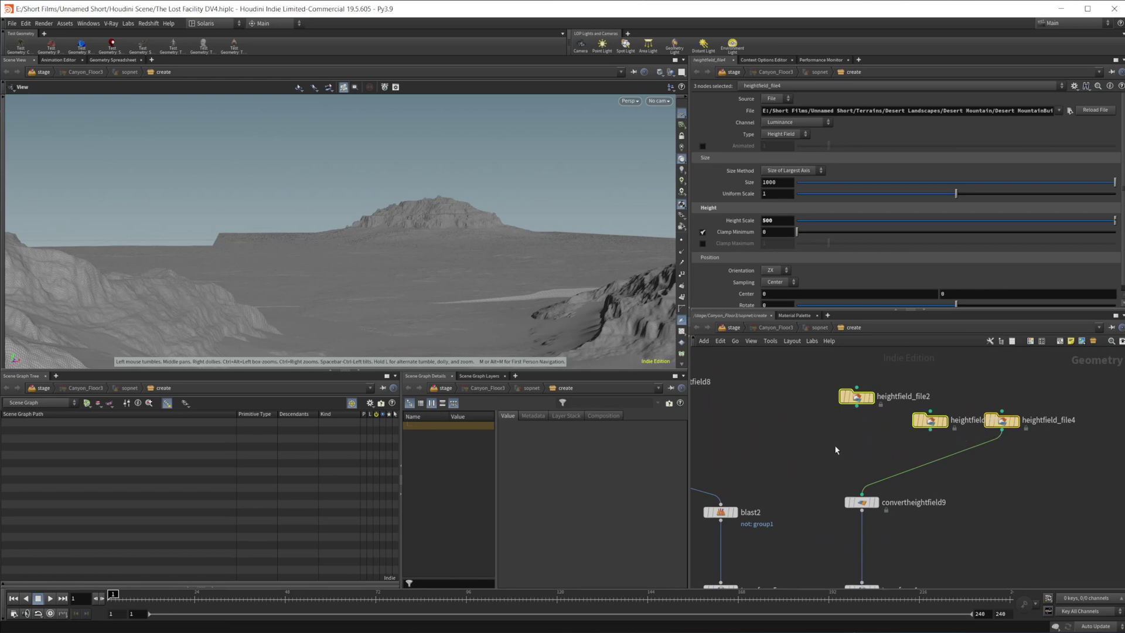
drag(929, 430, 886, 477)
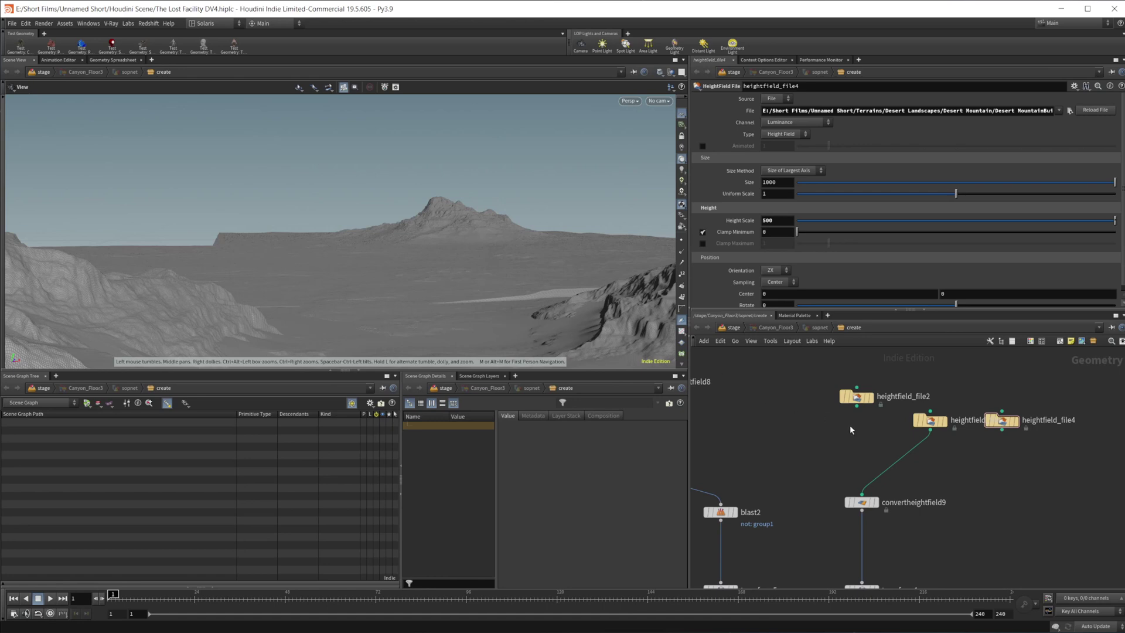
click(857, 402)
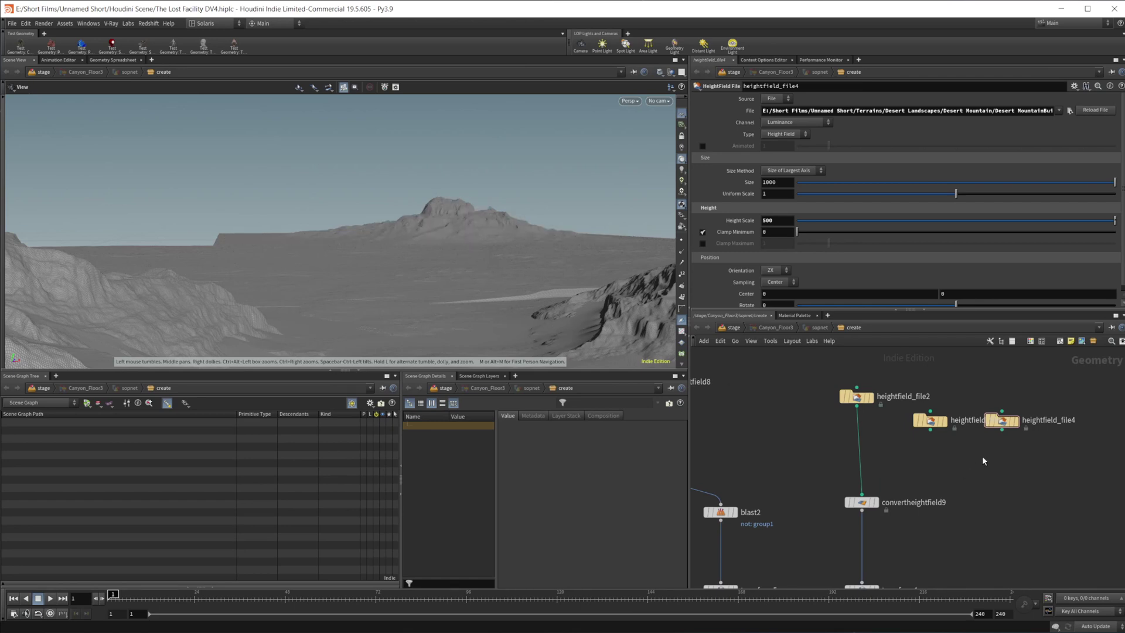
Connect heightfield_file4 to convertheightfield9 and examine the rocky mountain up close in the merged scene
drag(1002, 430, 894, 495)
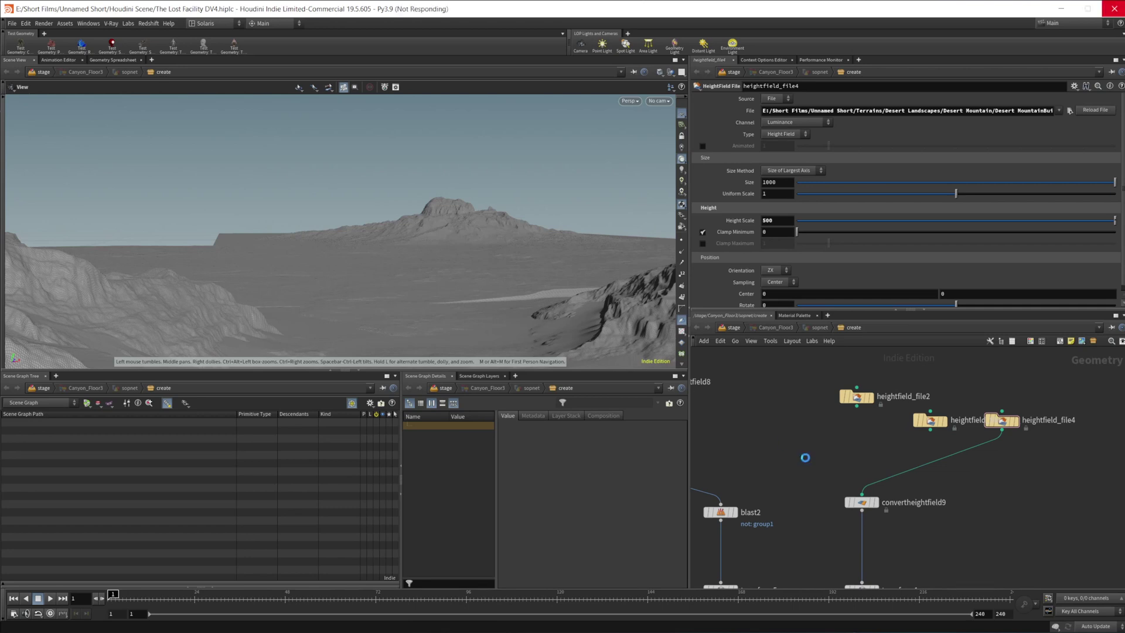
right_click(507, 273)
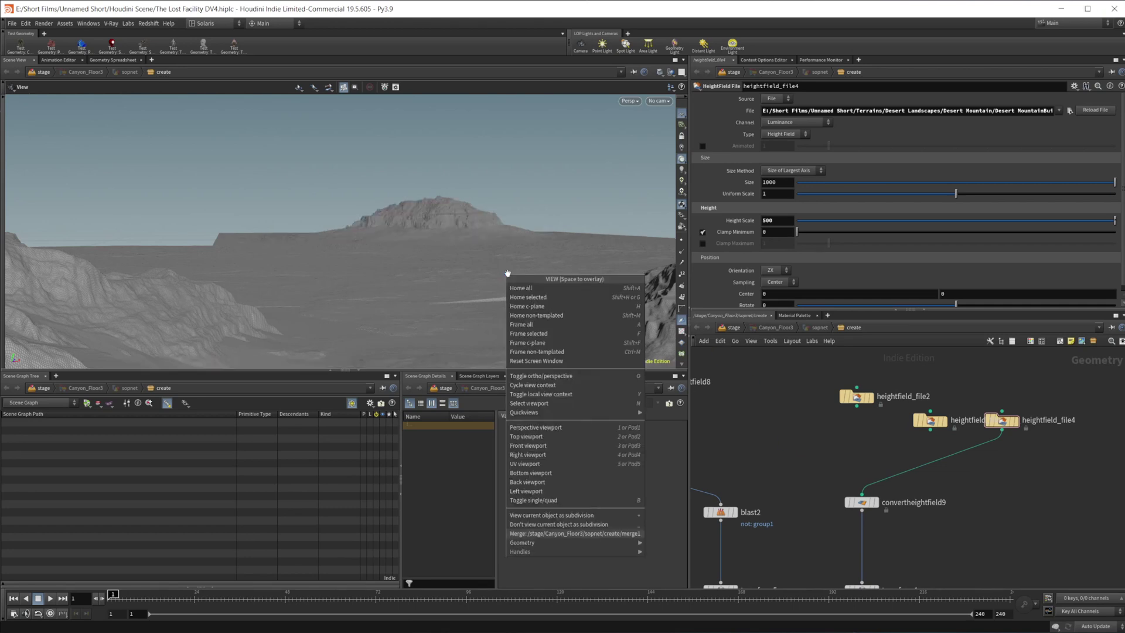
click(441, 251)
right_drag(427, 221, 635, 194)
drag(479, 224, 464, 218)
right_drag(465, 218, 590, 193)
drag(515, 201, 507, 199)
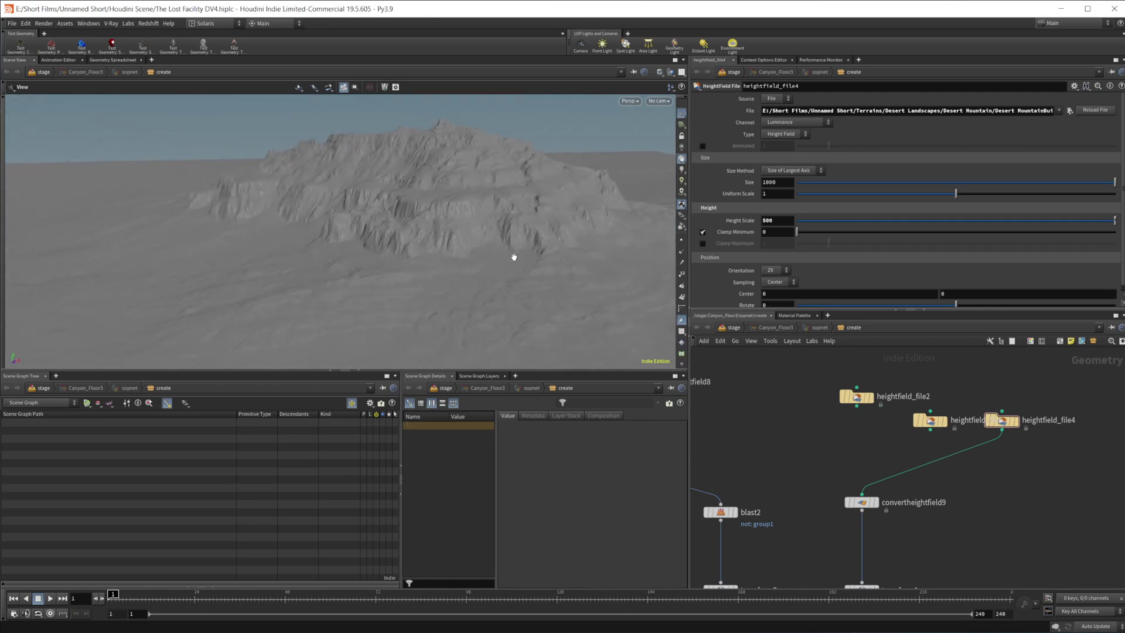
Examine the heightfield_file4 rocky mountain from several angles, including its full surrounding terrain
drag(512, 249, 472, 211)
drag(802, 378, 1020, 434)
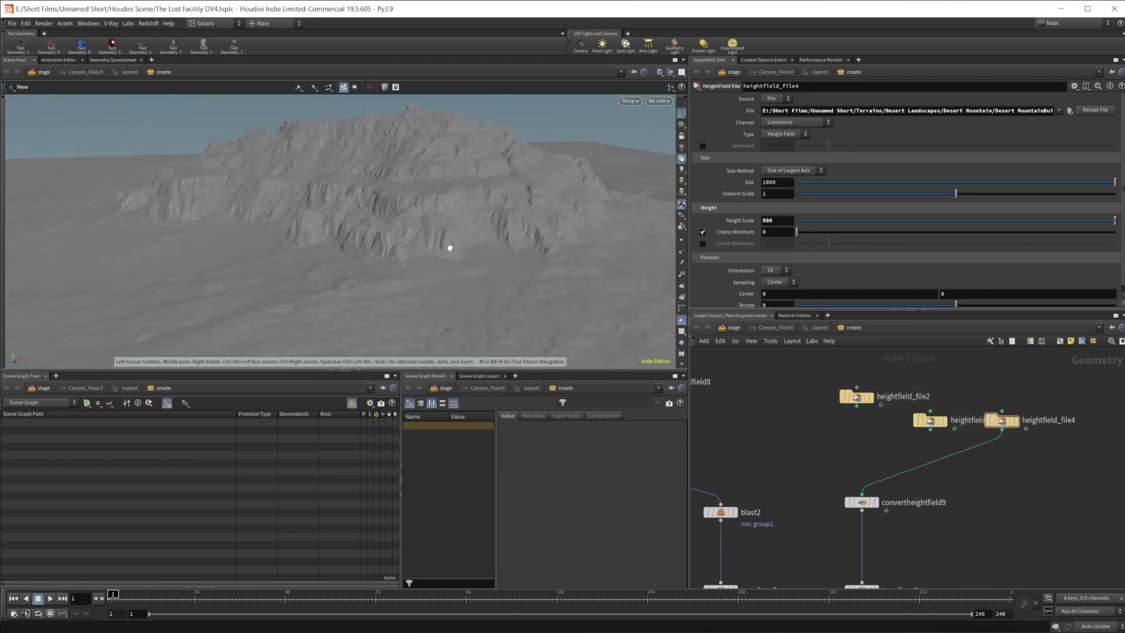
drag(447, 244, 516, 268)
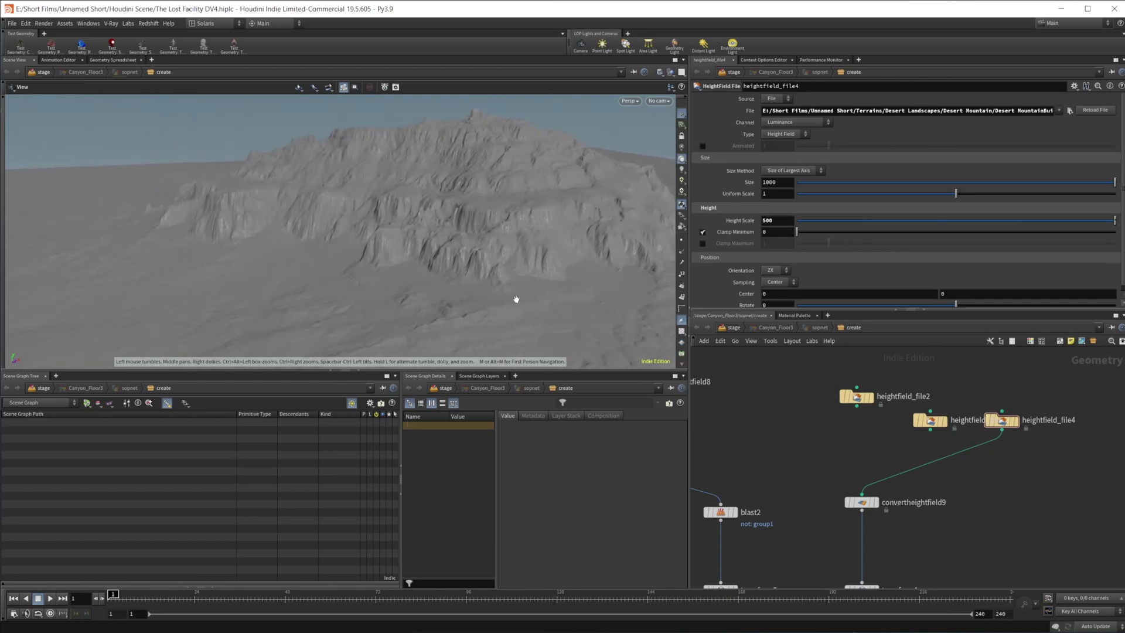
drag(506, 263, 468, 284)
right_drag(536, 294, 454, 316)
middle_drag(442, 281, 419, 215)
right_drag(540, 269, 379, 321)
drag(454, 286, 364, 338)
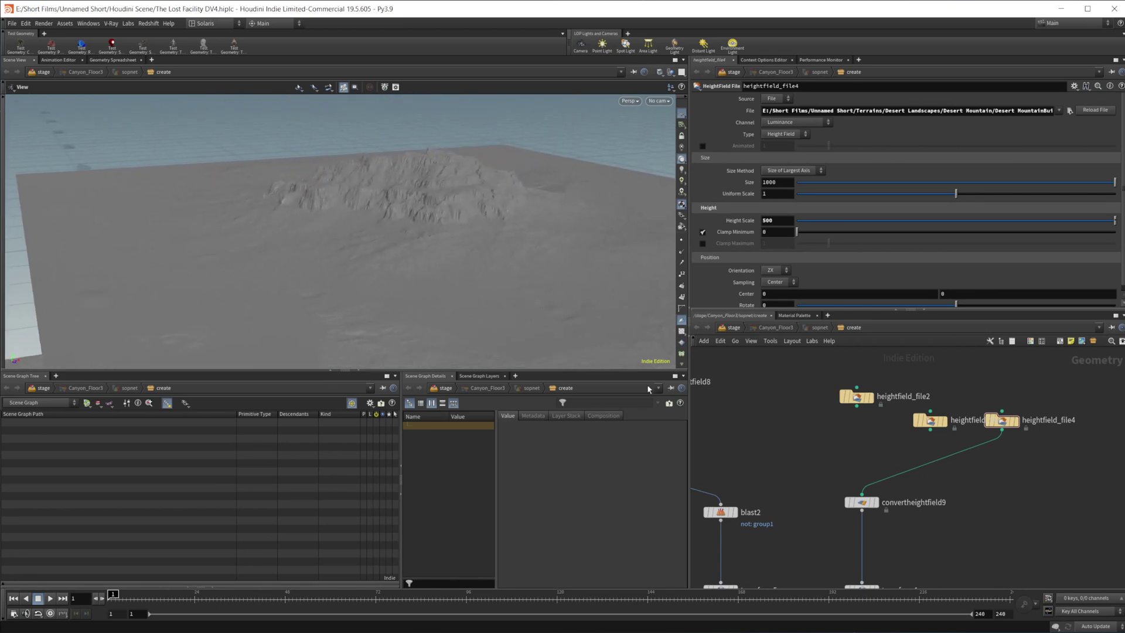
Display heightfield_layer13 in the lower projection network and inspect its terrain in the viewport
middle_drag(982, 514, 936, 422)
scroll(920, 411, down, 6)
middle_drag(897, 463, 876, 468)
scroll(866, 494, up, 6)
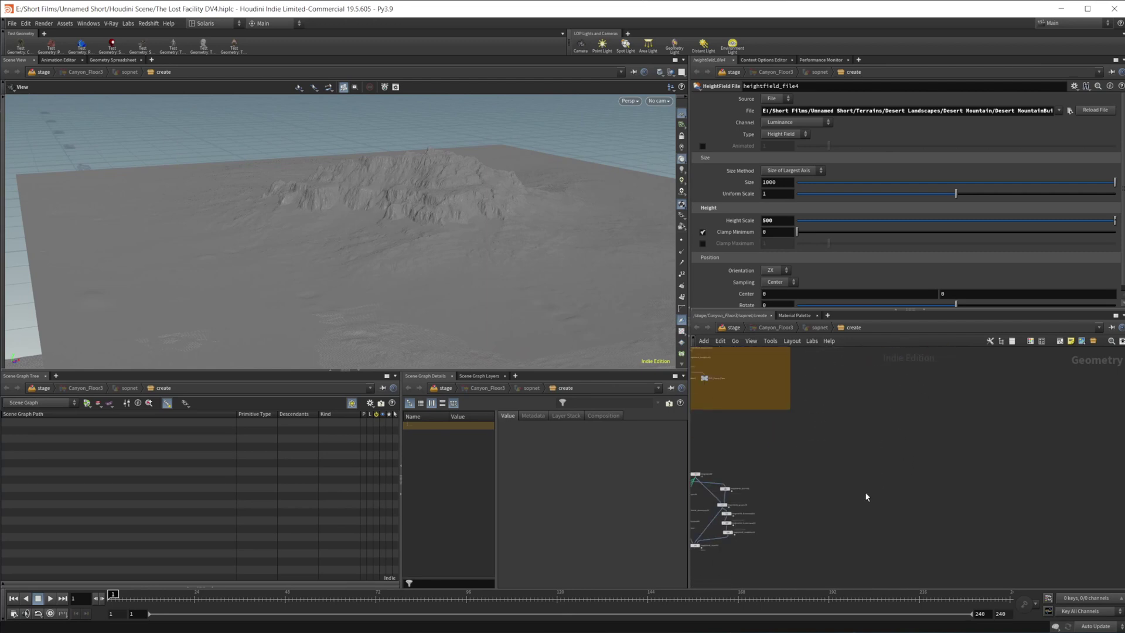
scroll(865, 392, up, 3)
middle_drag(978, 515, 949, 415)
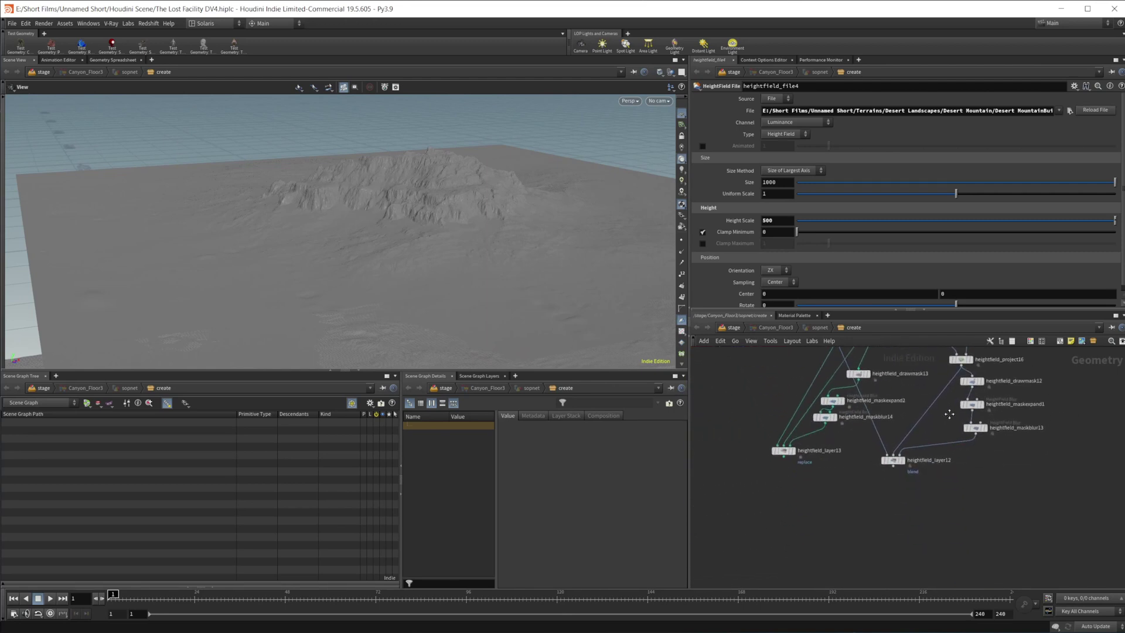
middle_drag(786, 458, 832, 551)
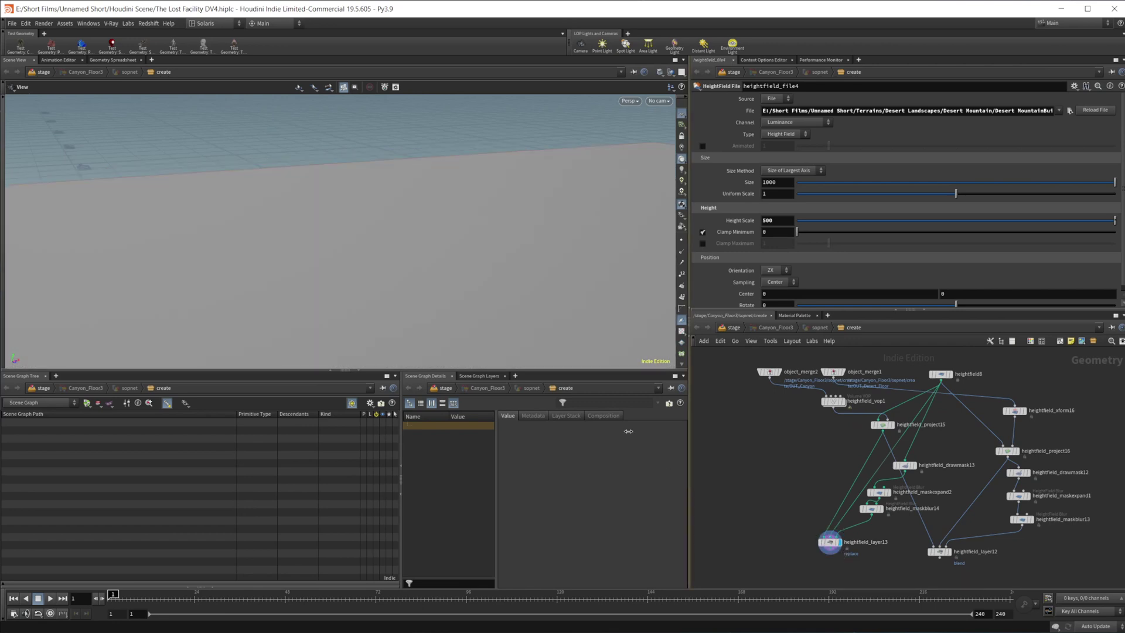
drag(311, 314, 237, 304)
right_drag(363, 252, 471, 228)
mouse_move(372, 263)
mouse_down()
mouse_move(372, 334)
mouse_move(372, 276)
mouse_up()
Display heightfield_layer12 and inspect the blended canyon and desert floor terrain
middle_drag(908, 560, 851, 515)
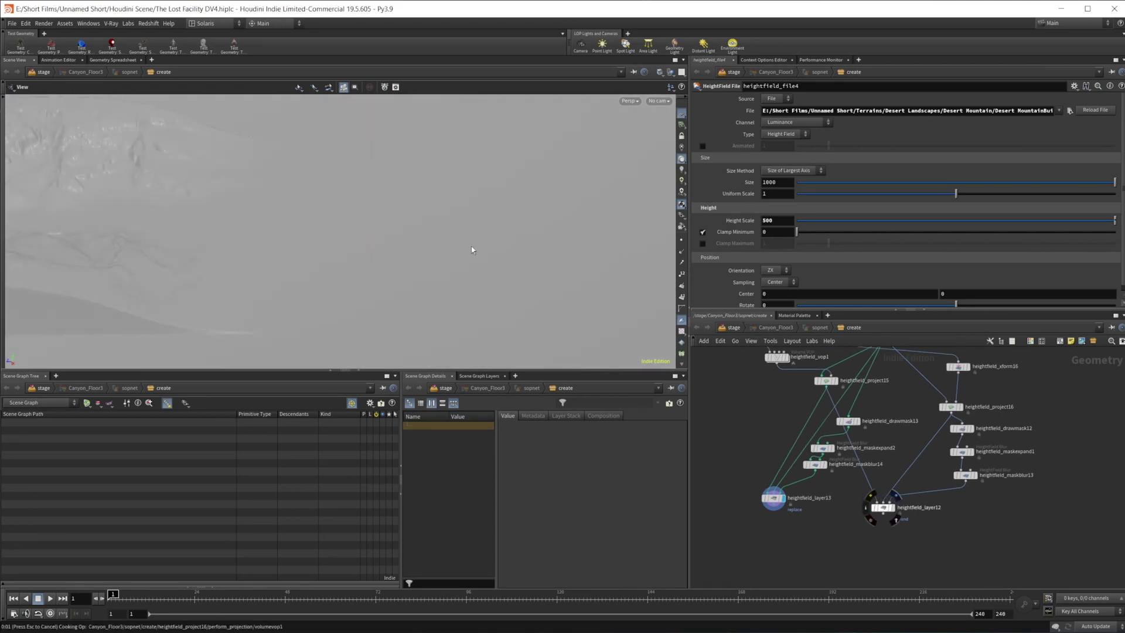
right_drag(360, 241, 203, 288)
drag(203, 289, 374, 266)
right_drag(352, 228, 586, 202)
drag(373, 302, 444, 286)
Display object_merge2 to view the OUT_Canyon heightfield and its mask on their own
scroll(762, 478, up, 3)
middle_drag(736, 375, 791, 485)
mouse_move(760, 416)
click(783, 393)
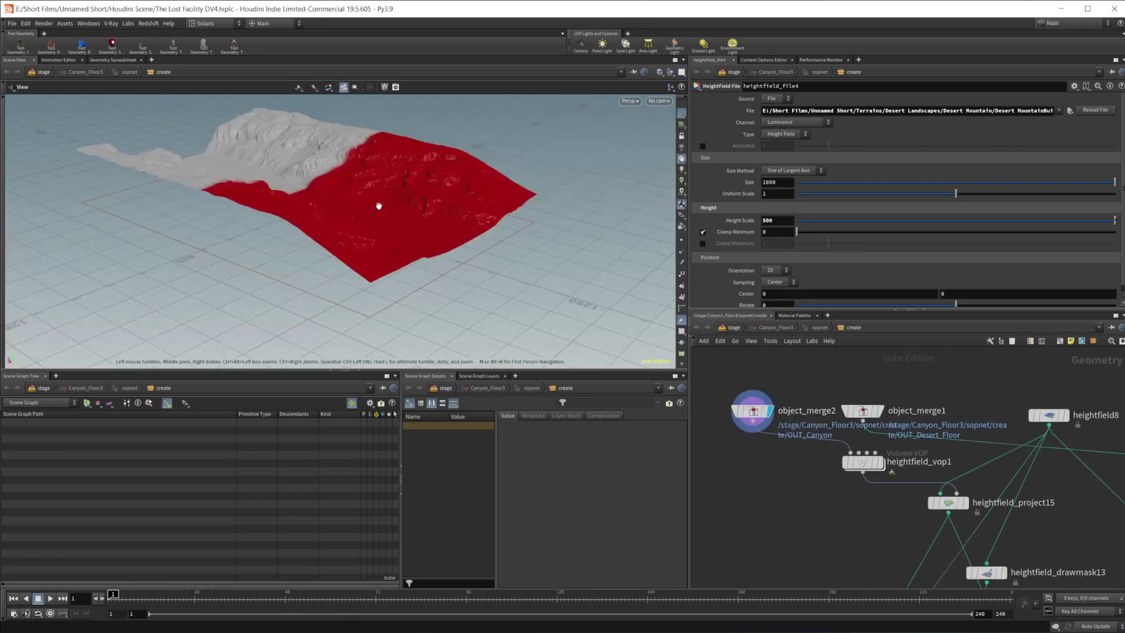
Trace the object merge sources back through the network to the canyon output and the OUT_Desert_Floor null
middle_drag(798, 489, 877, 520)
scroll(878, 520, down, 5)
middle_drag(864, 423, 972, 568)
mouse_move(781, 399)
middle_down()
mouse_move(848, 534)
mouse_move(921, 592)
middle_up()
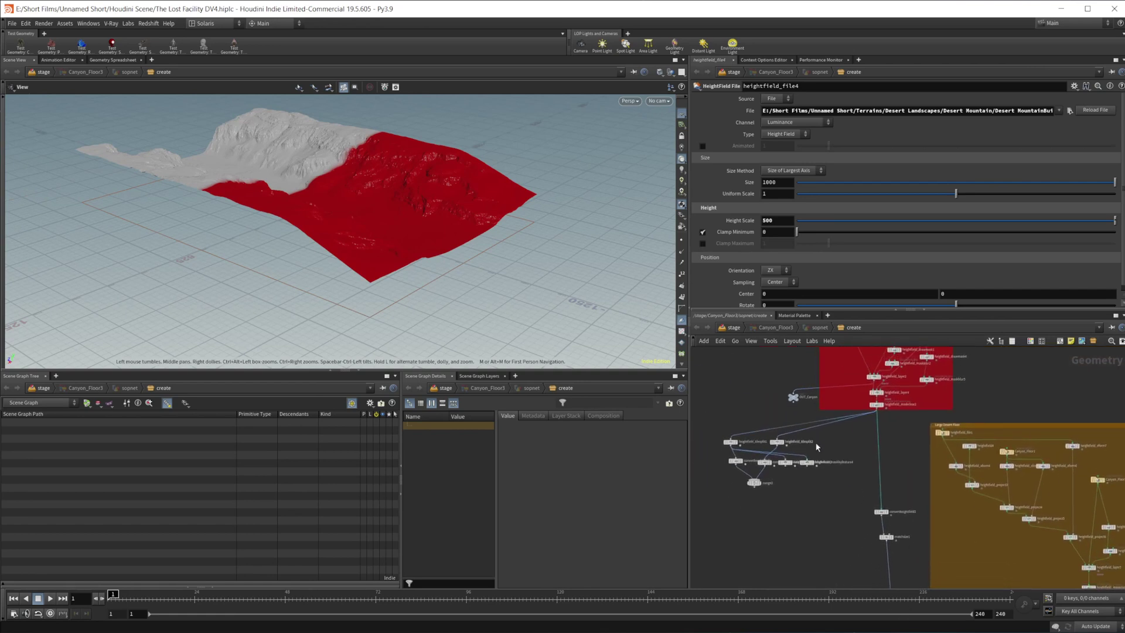
middle_drag(995, 568, 803, 351)
middle_drag(1004, 513, 911, 474)
scroll(945, 476, up, 3)
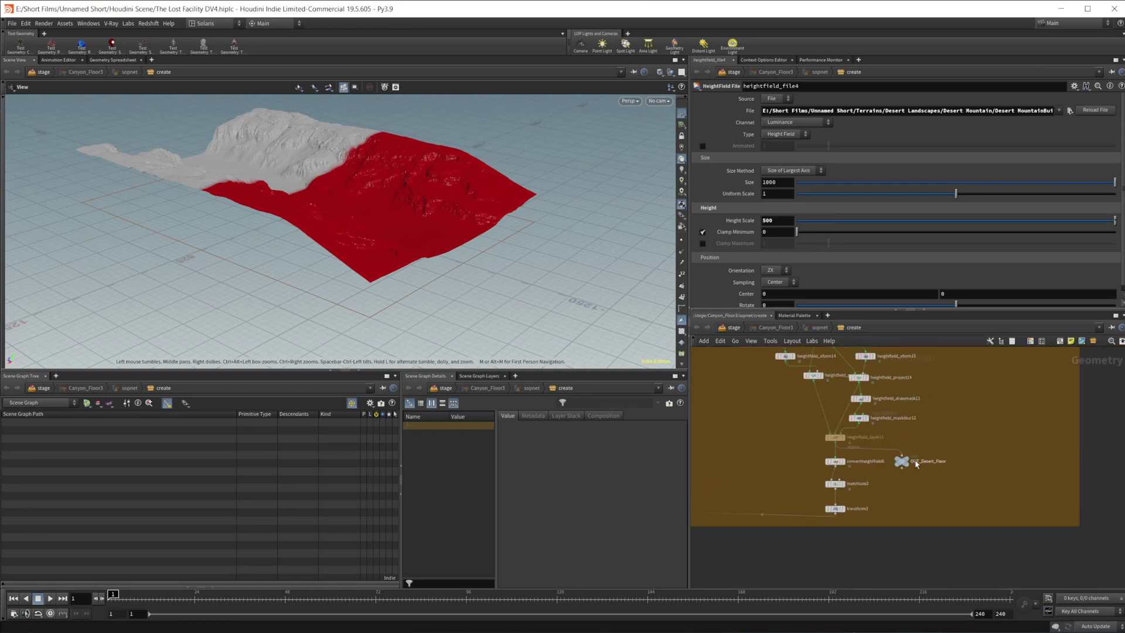
Return to the projection network, display heightfield_project15 and bring up its parameters
middle_drag(1037, 483, 700, 471)
scroll(821, 445, down, 4)
middle_drag(913, 431, 1053, 417)
middle_drag(784, 455, 907, 380)
scroll(878, 434, up, 3)
scroll(924, 423, up, 3)
middle_drag(924, 423, 765, 394)
scroll(800, 492, up, 3)
middle_drag(871, 477, 819, 449)
middle_drag(707, 448, 753, 462)
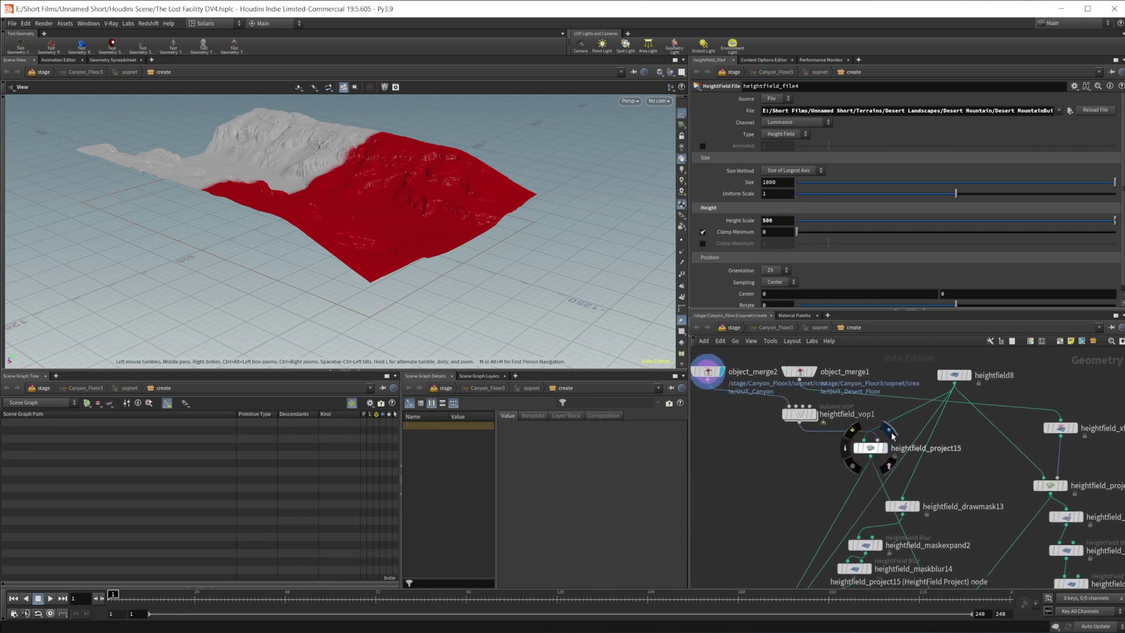
click(890, 434)
click(871, 451)
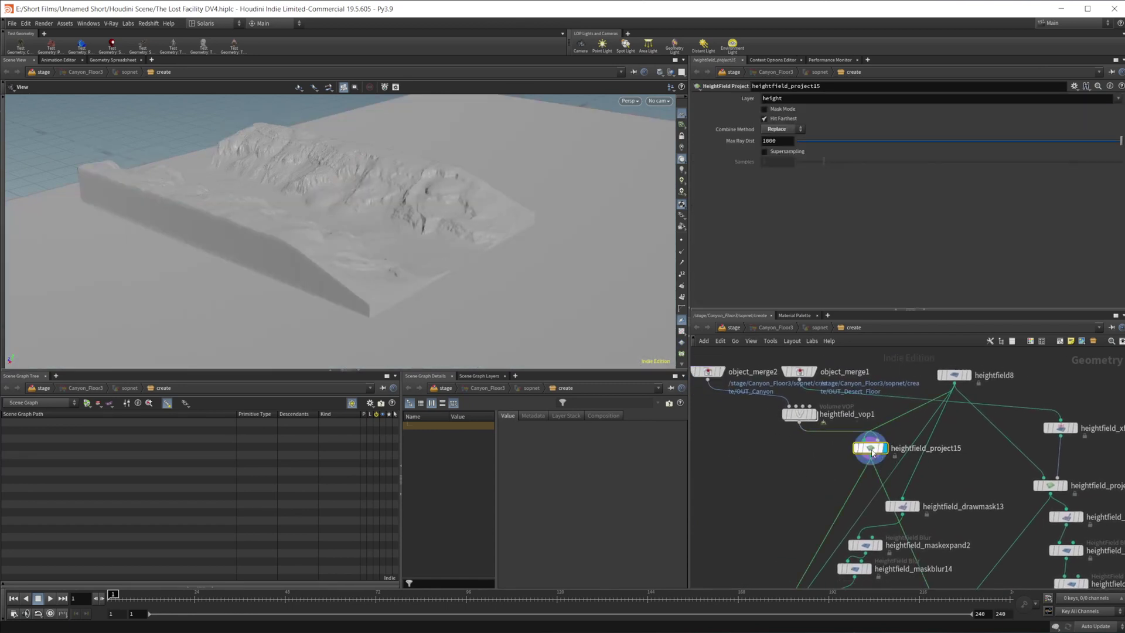
Temporarily bypass heightfield_vop1 to compare its effect on the canyon projected by heightfield_project15, and re-enable it
middle_drag(819, 472, 902, 475)
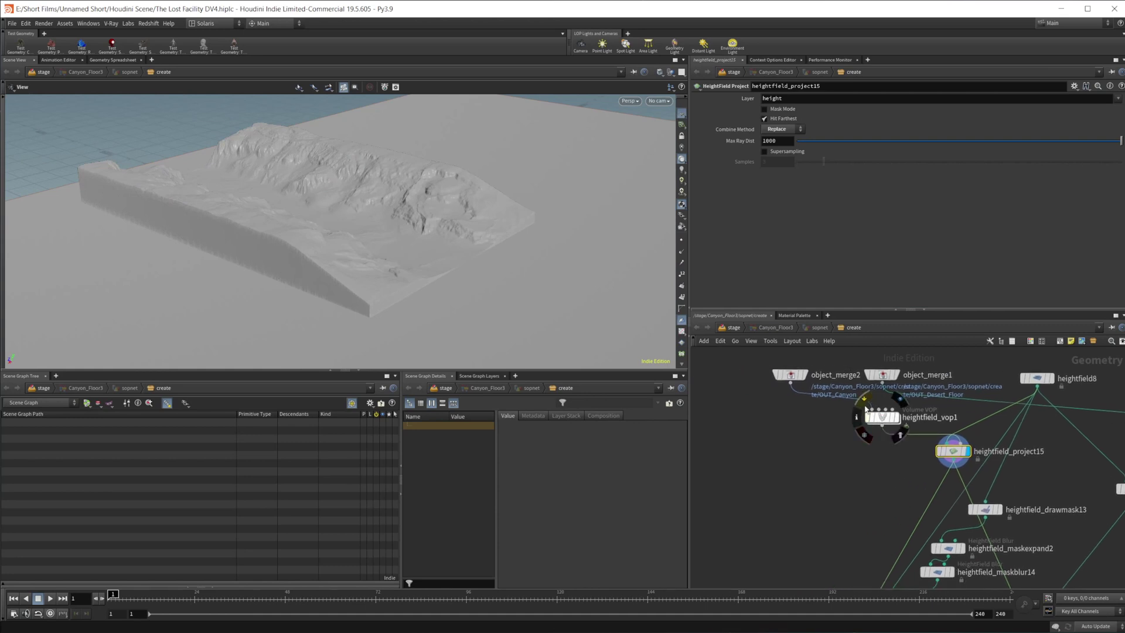
click(862, 400)
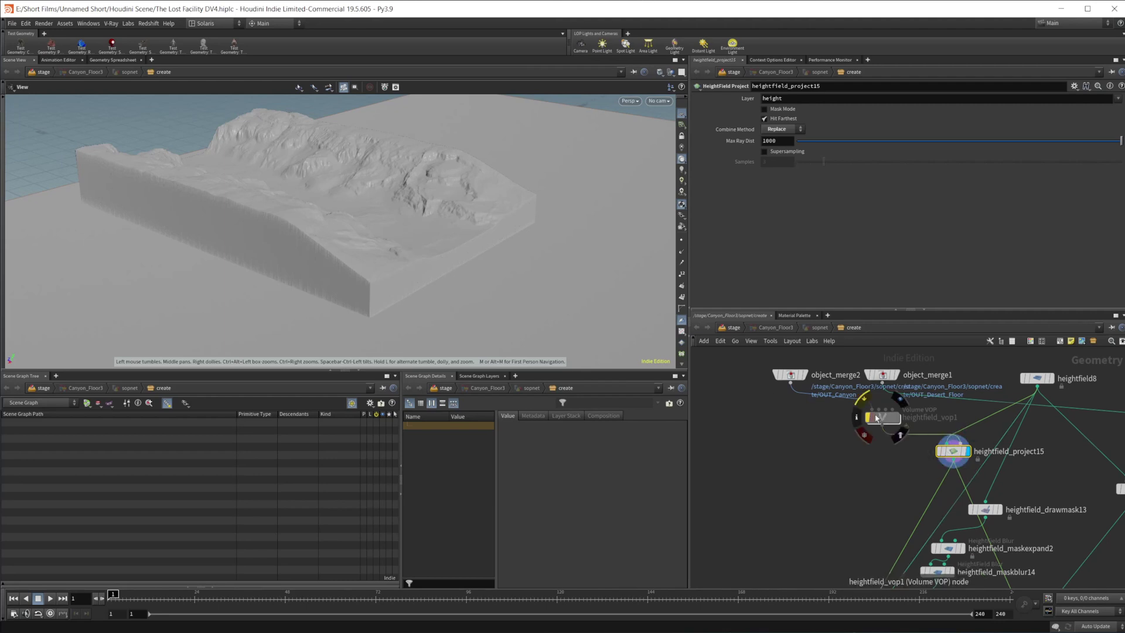
click(898, 398)
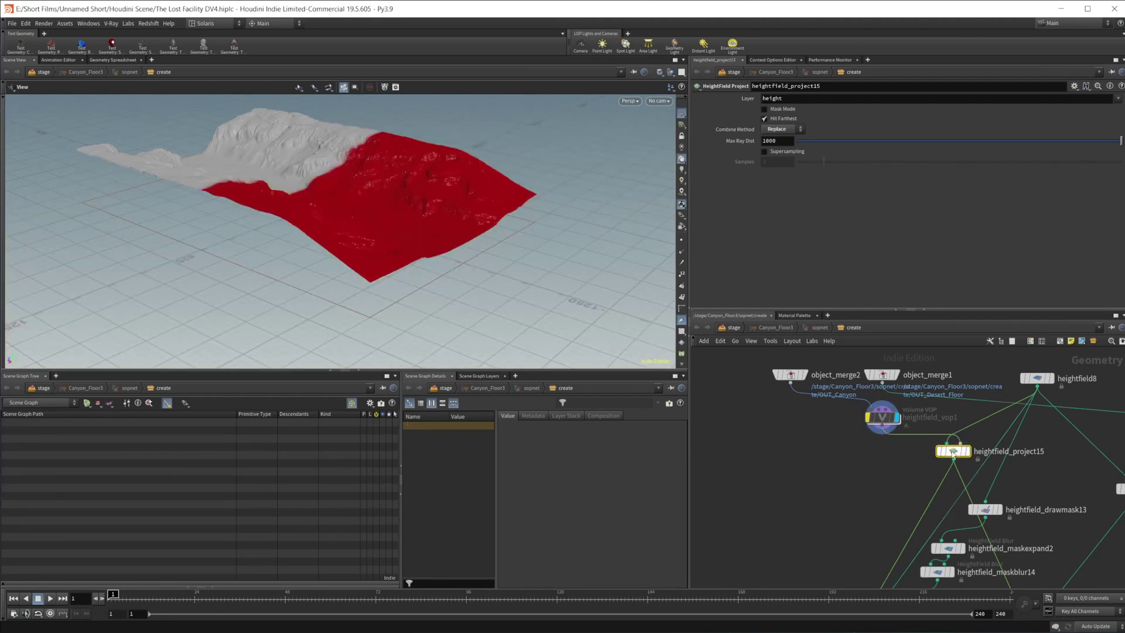
click(971, 434)
click(865, 401)
Look inside heightfield_vop1 at the subconst1 constant subtracted from the height, and return to the create network
double_click(882, 419)
scroll(888, 427, up, 2)
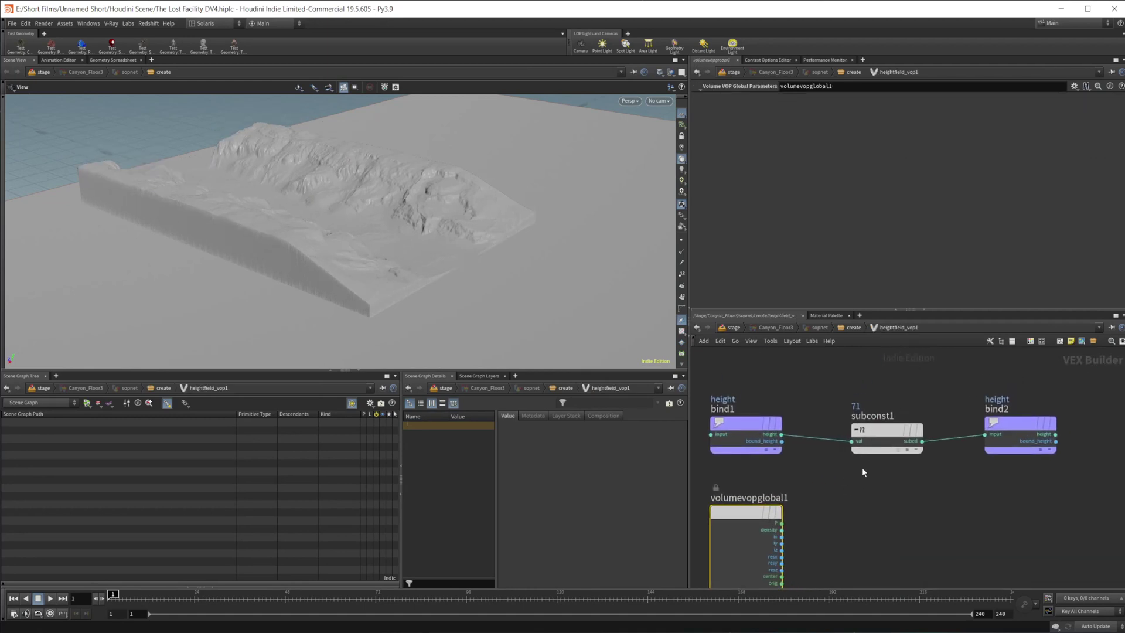
click(890, 433)
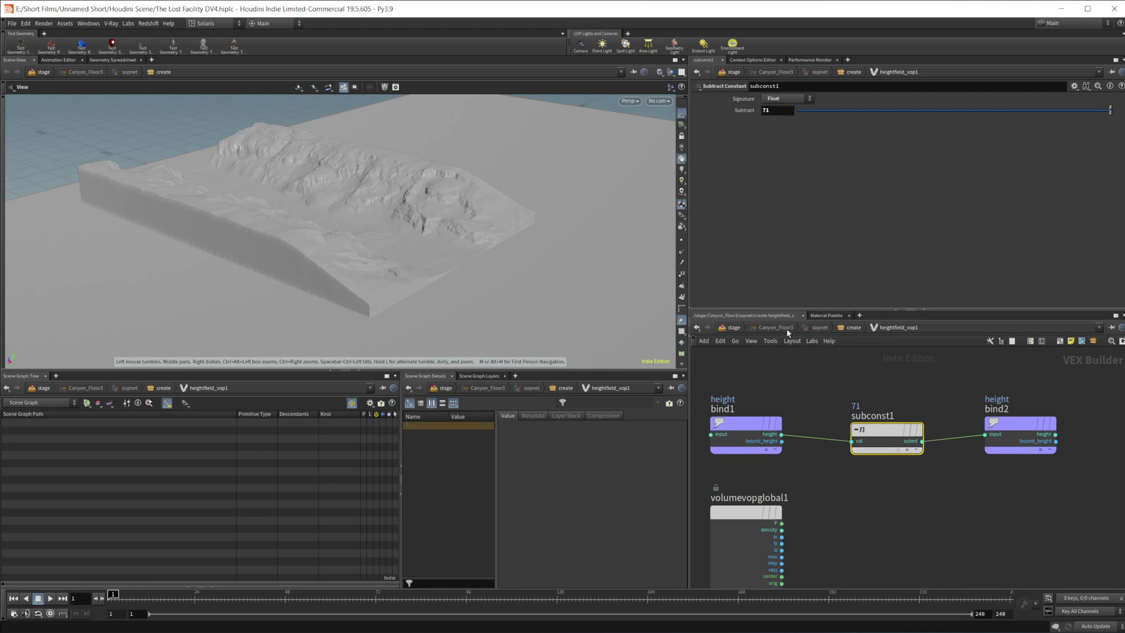
click(850, 330)
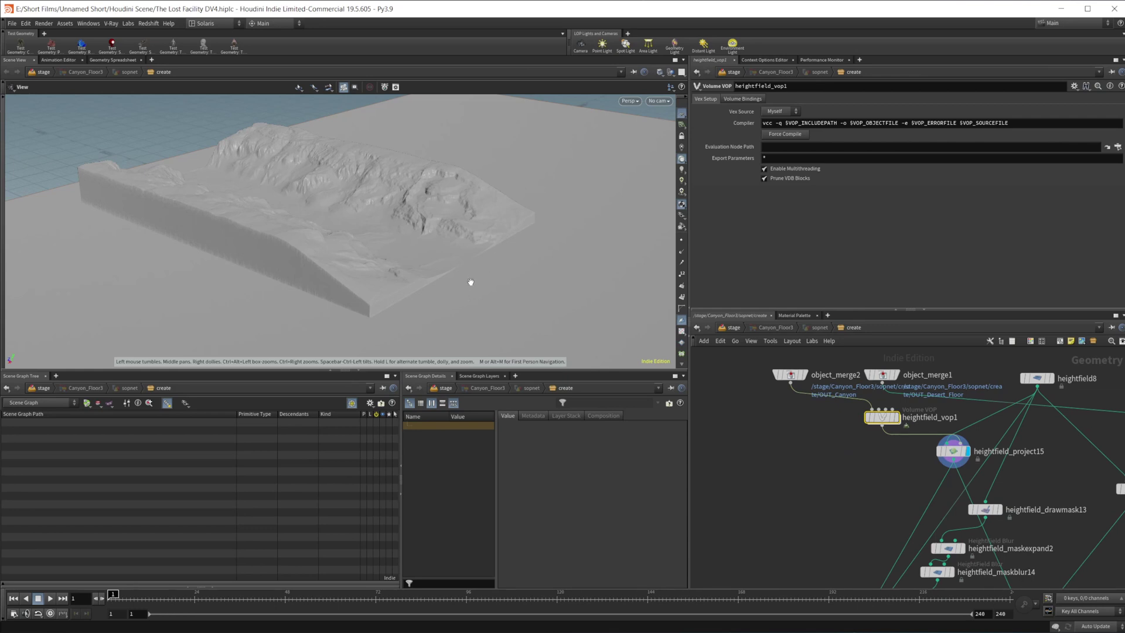
Check the heightfield8 size settings and examine the full base grid around the projected canyon
middle_drag(895, 493, 805, 456)
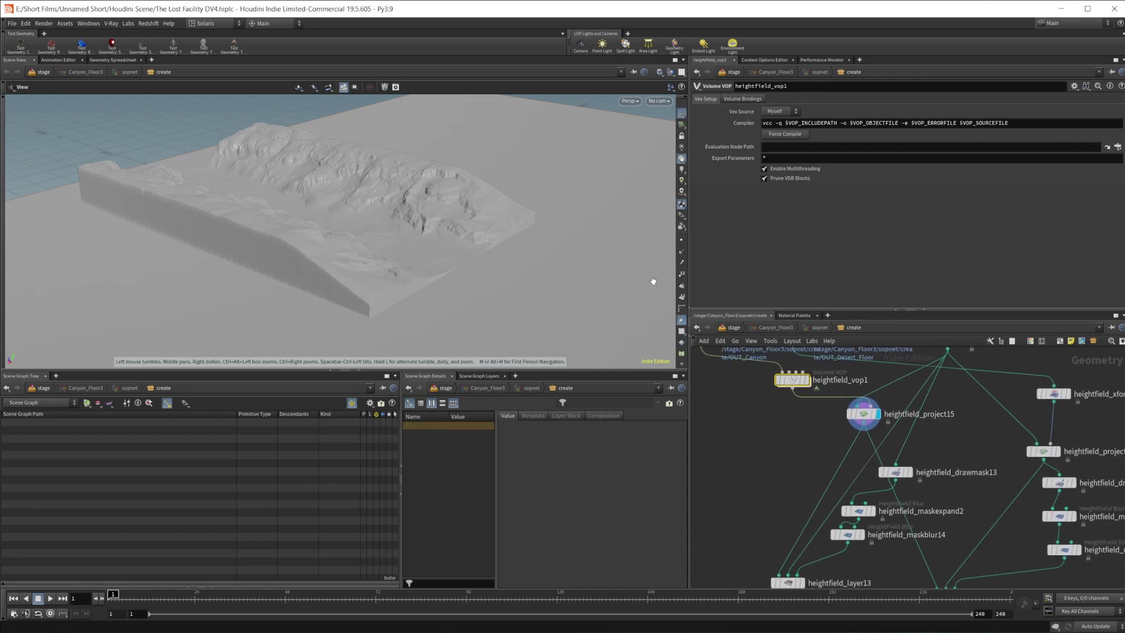
middle_drag(878, 396, 819, 448)
click(887, 394)
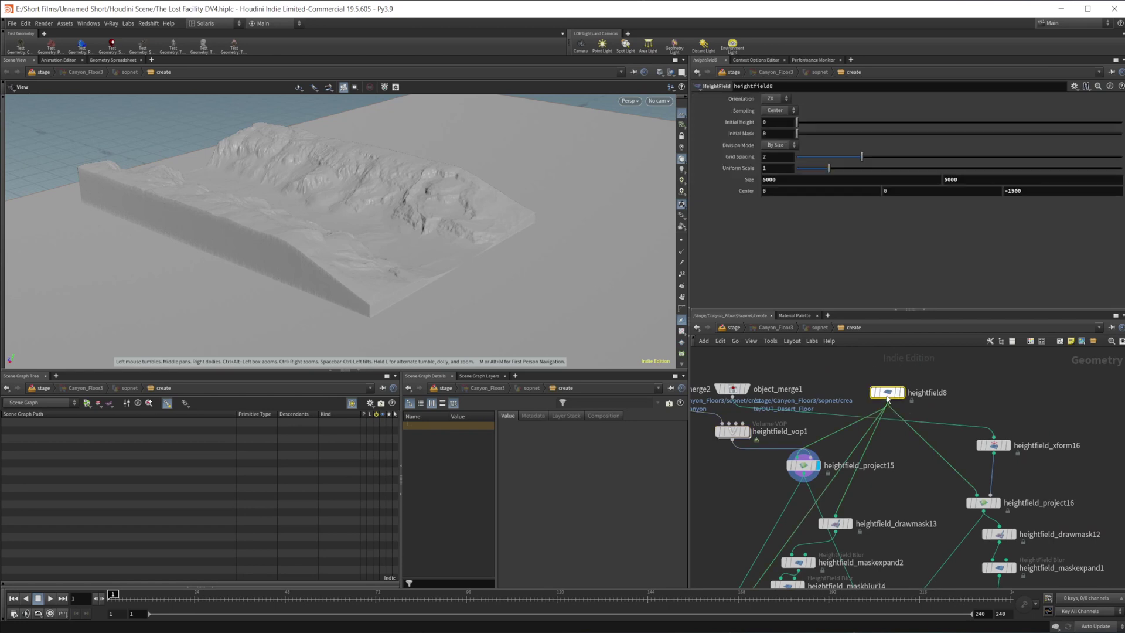
scroll(369, 281, down, 5)
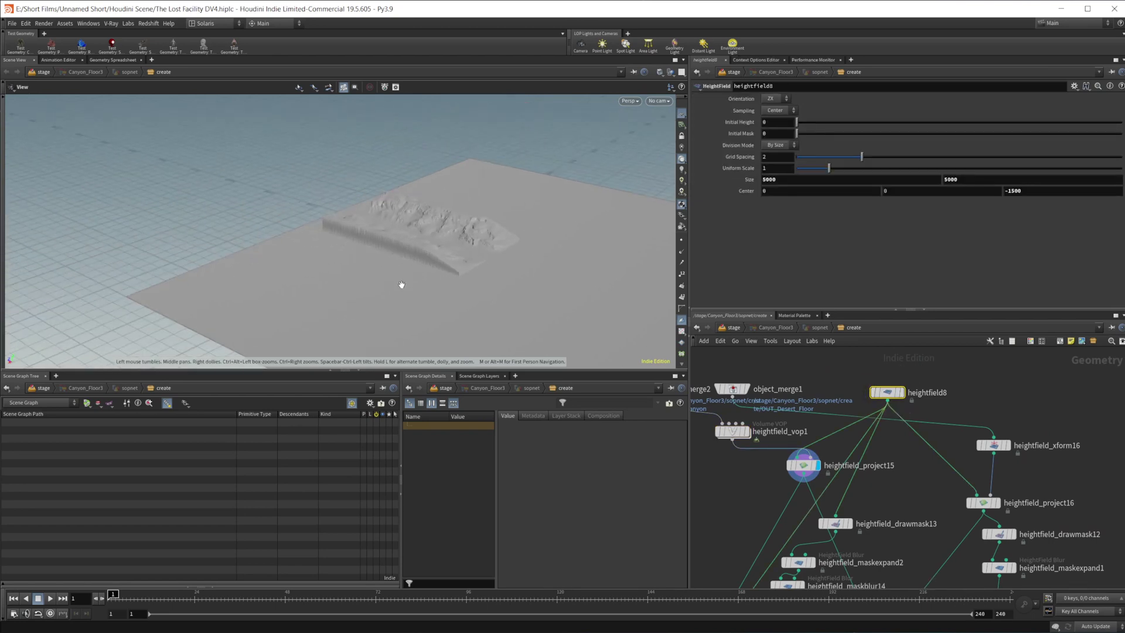
drag(448, 292, 382, 234)
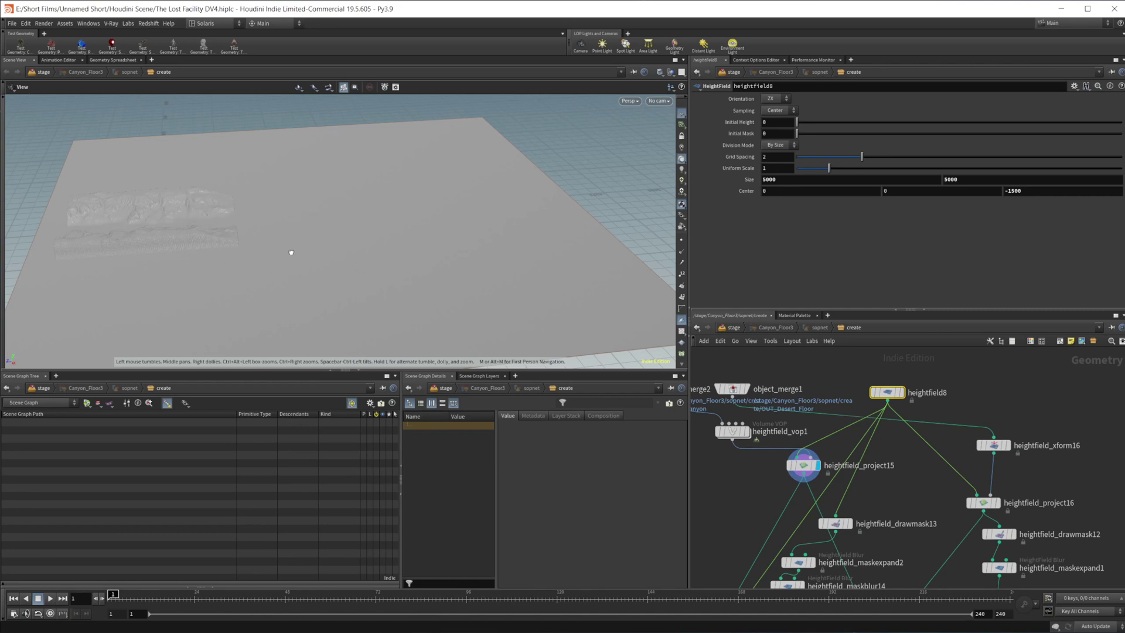
drag(288, 252, 301, 250)
Display heightfield_layer13, which uses the replace mode, and examine the canyon edges up close
middle_drag(890, 495, 912, 413)
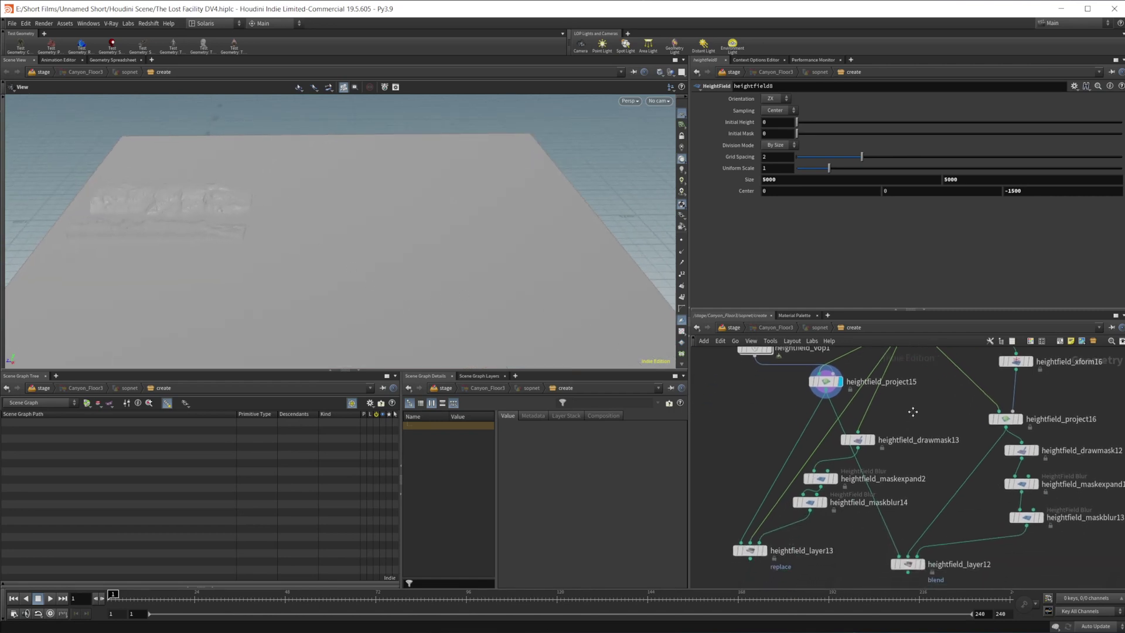
scroll(898, 423, up, 3)
middle_drag(863, 479, 957, 412)
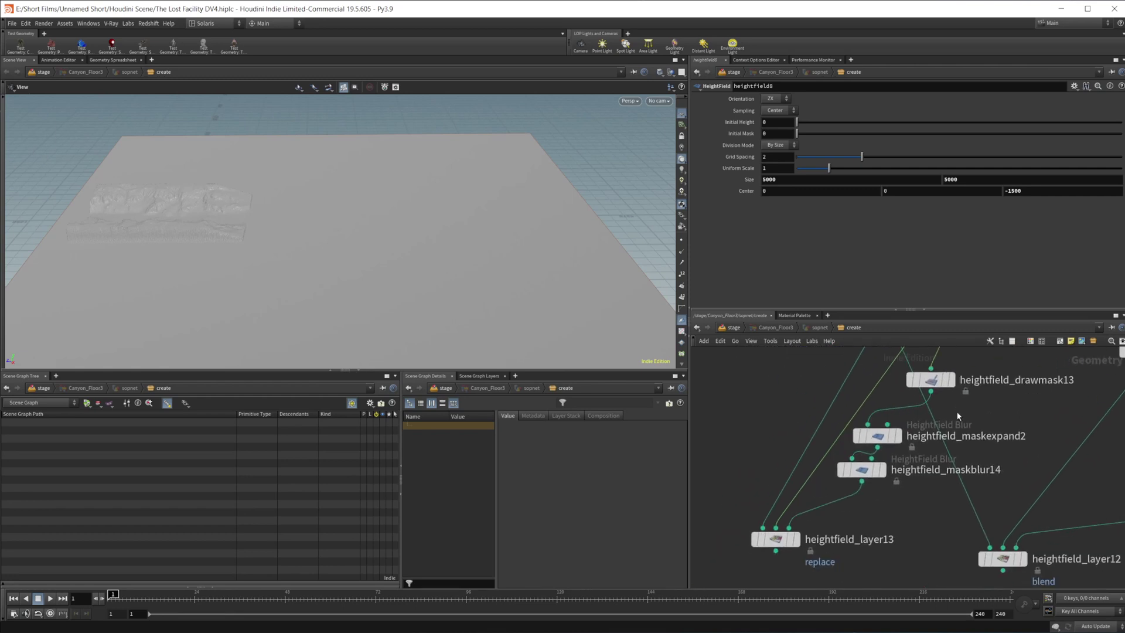
click(796, 539)
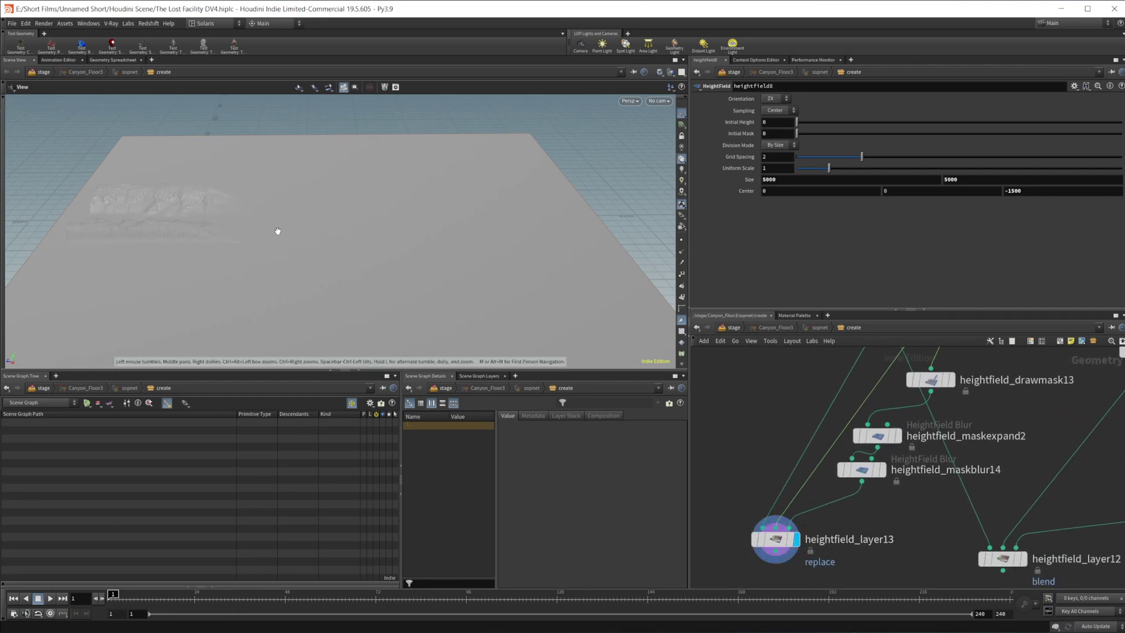
right_drag(250, 226, 645, 163)
middle_drag(295, 250, 413, 274)
middle_drag(950, 517, 915, 529)
drag(220, 255, 162, 206)
Trace the heightfield8 connections down to heightfield_layer12, display that blend layer and examine the canyon seam
middle_drag(971, 350, 896, 534)
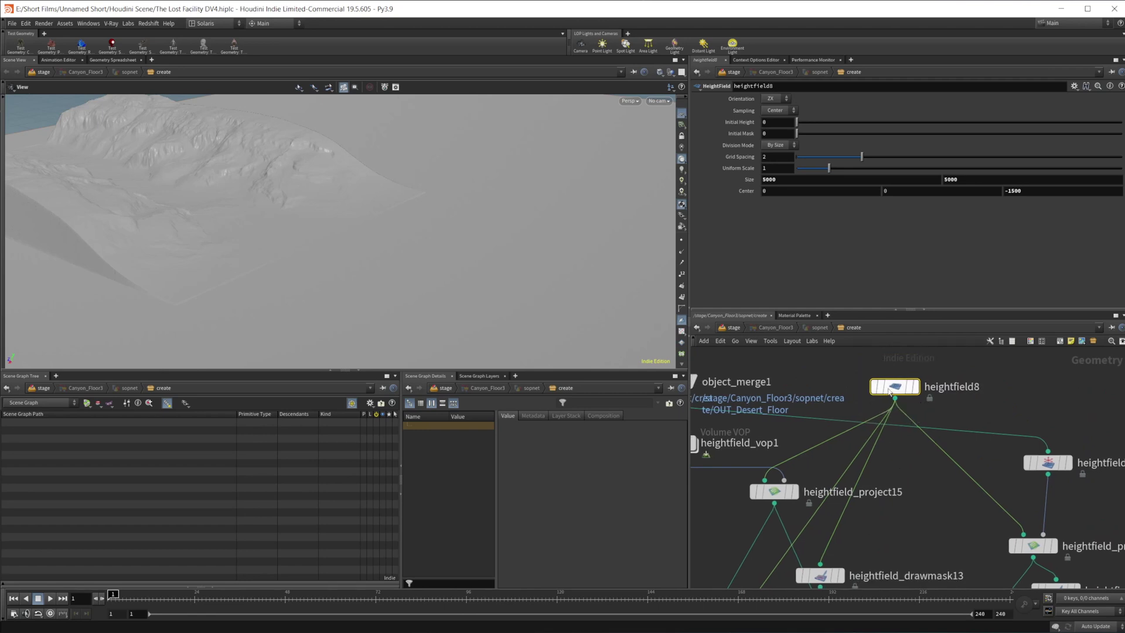
middle_drag(894, 583, 882, 480)
middle_drag(874, 384, 753, 443)
middle_drag(800, 407, 868, 313)
middle_drag(858, 455, 865, 401)
click(854, 489)
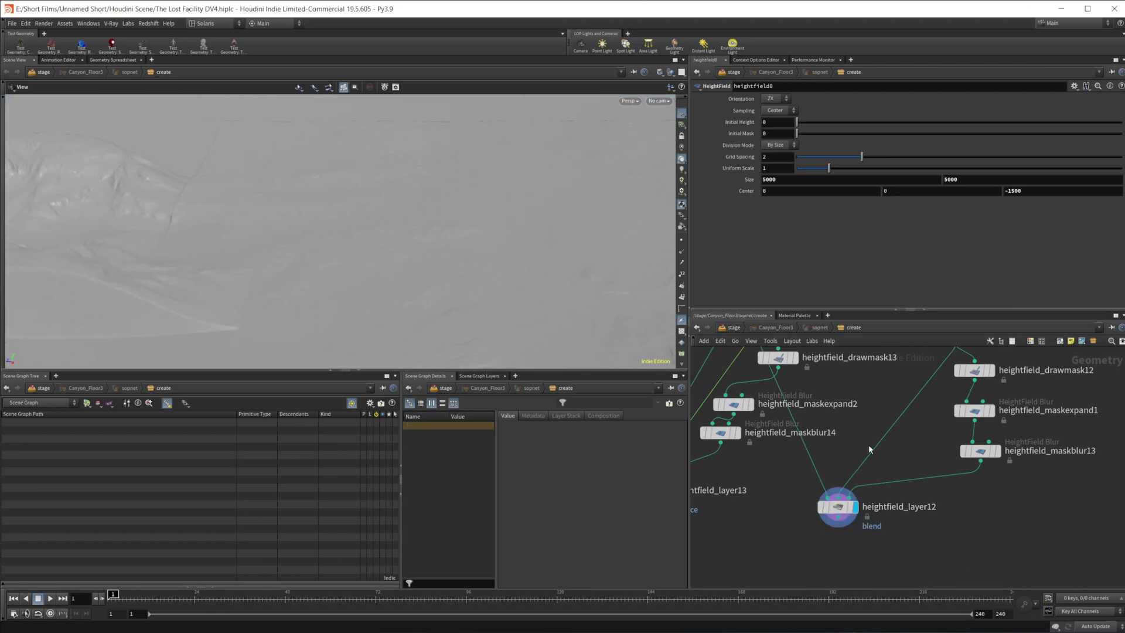
drag(263, 234, 283, 216)
middle_drag(1025, 534, 992, 533)
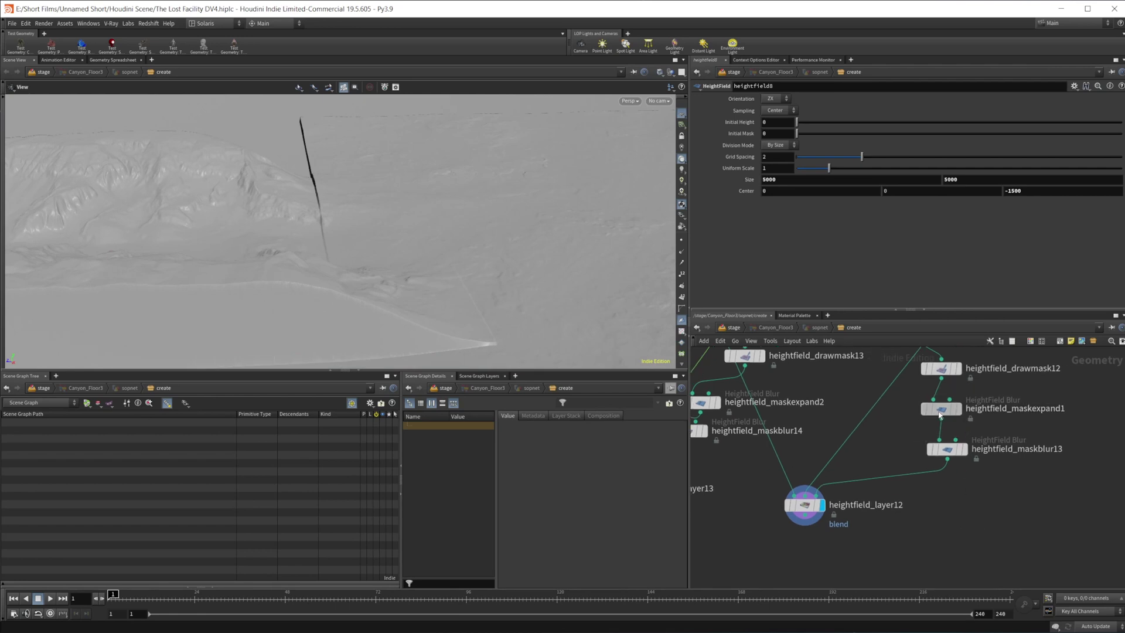
Try different radius values on heightfield_maskexpand1, settle on 50, and check the seam in the blended terrain
click(941, 408)
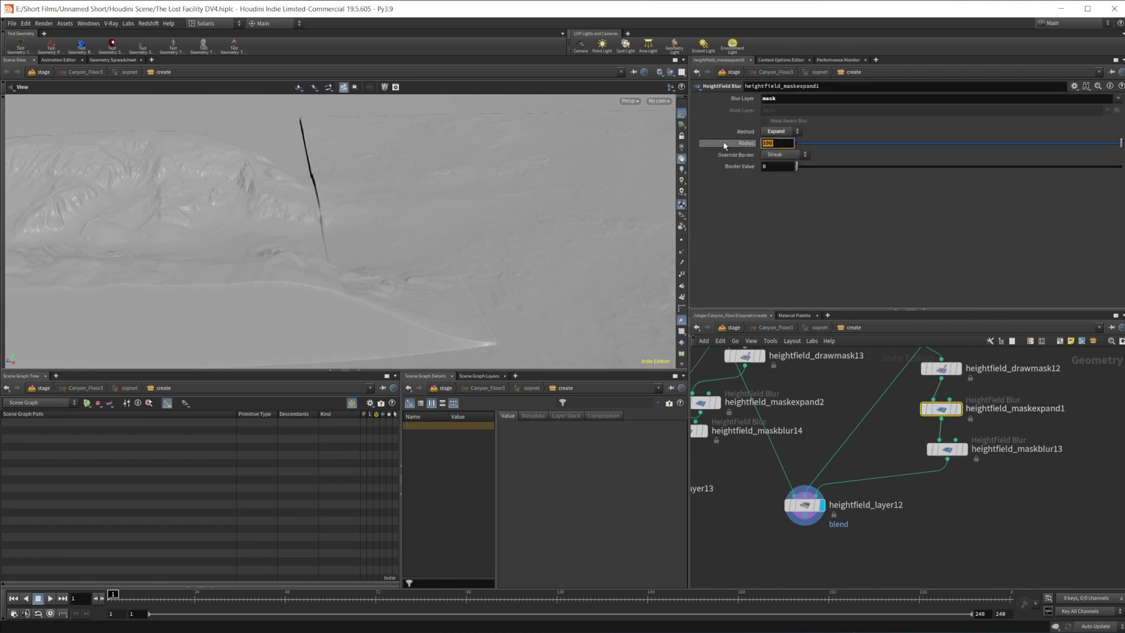
text(200)
key(Return)
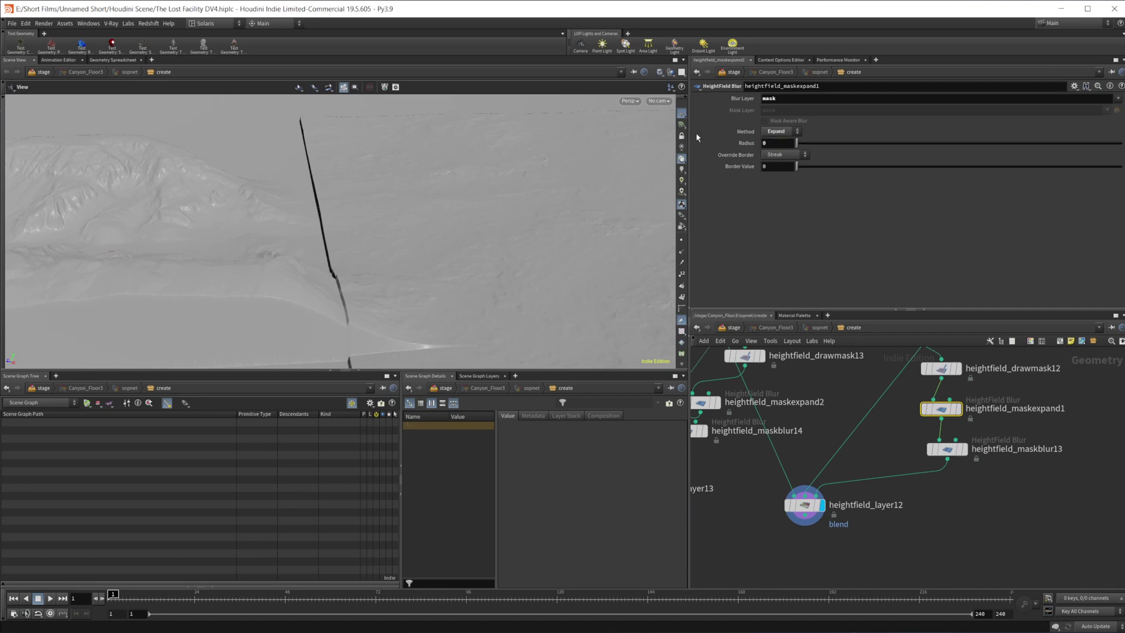
drag(539, 258, 377, 244)
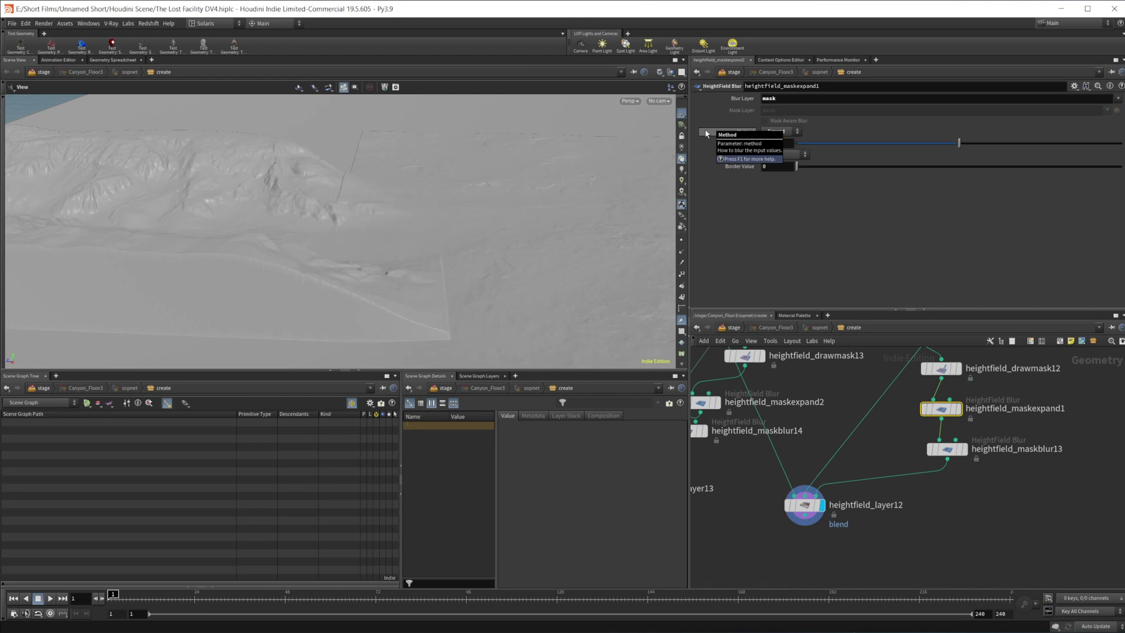
drag(420, 322, 347, 276)
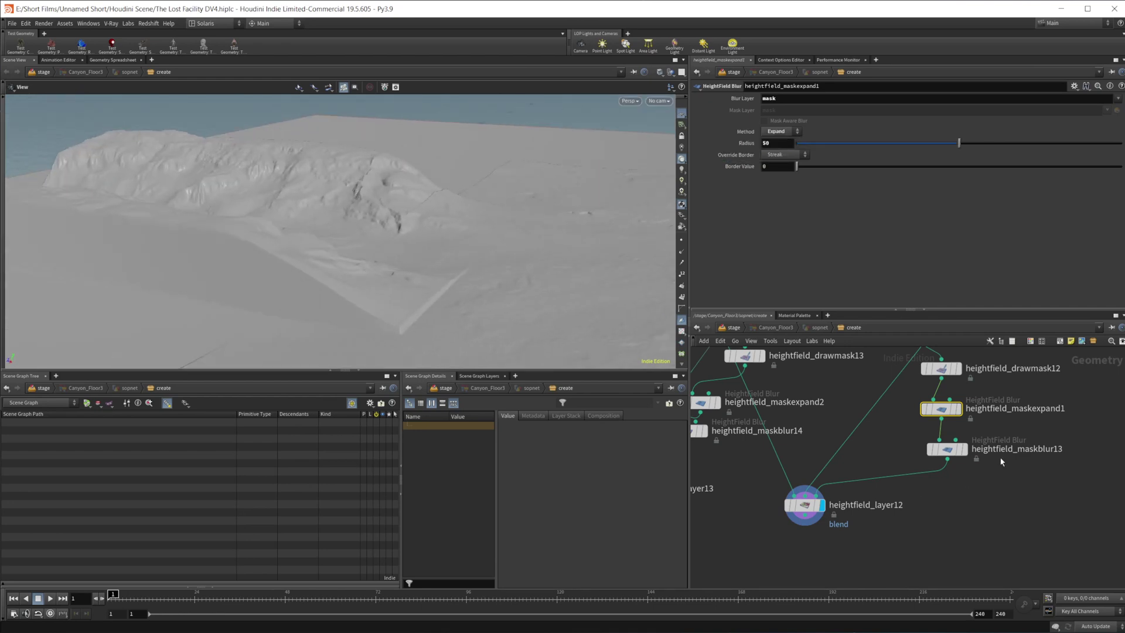
Display the heightfield_maskblur13 mask, and switch back to heightfield_layer12 to inspect the blended seam from above
click(964, 450)
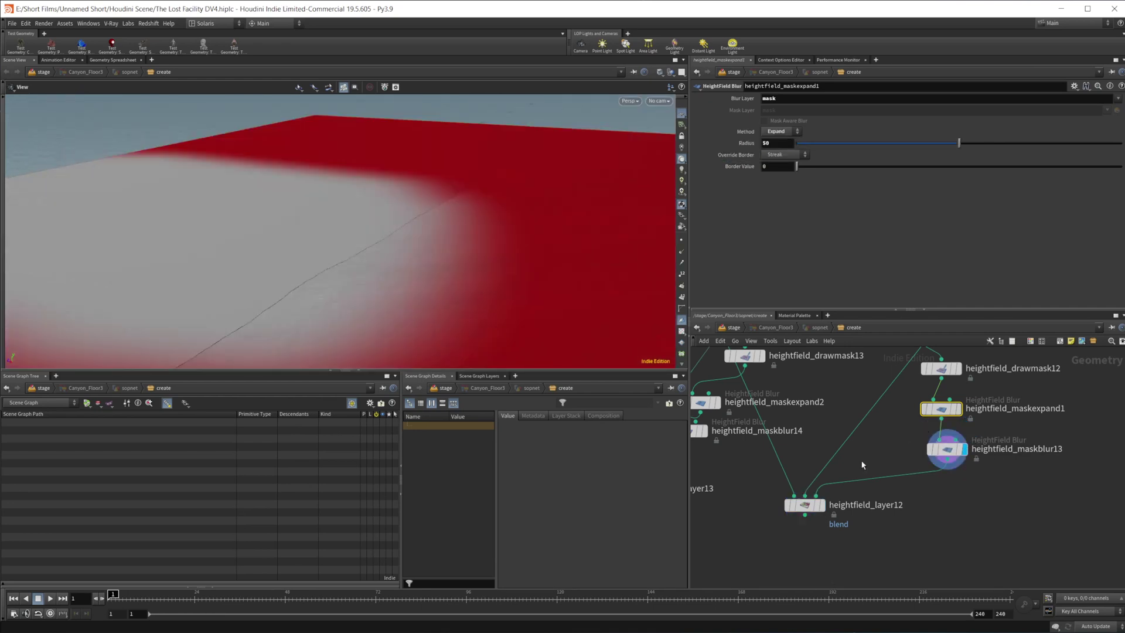
click(821, 505)
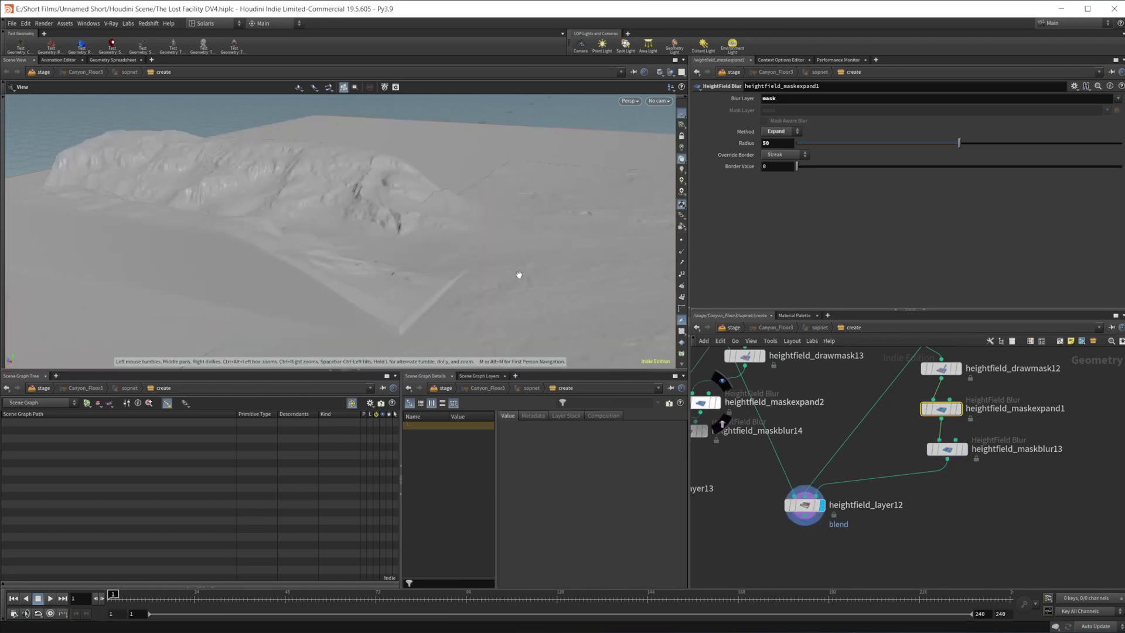
drag(510, 276, 371, 218)
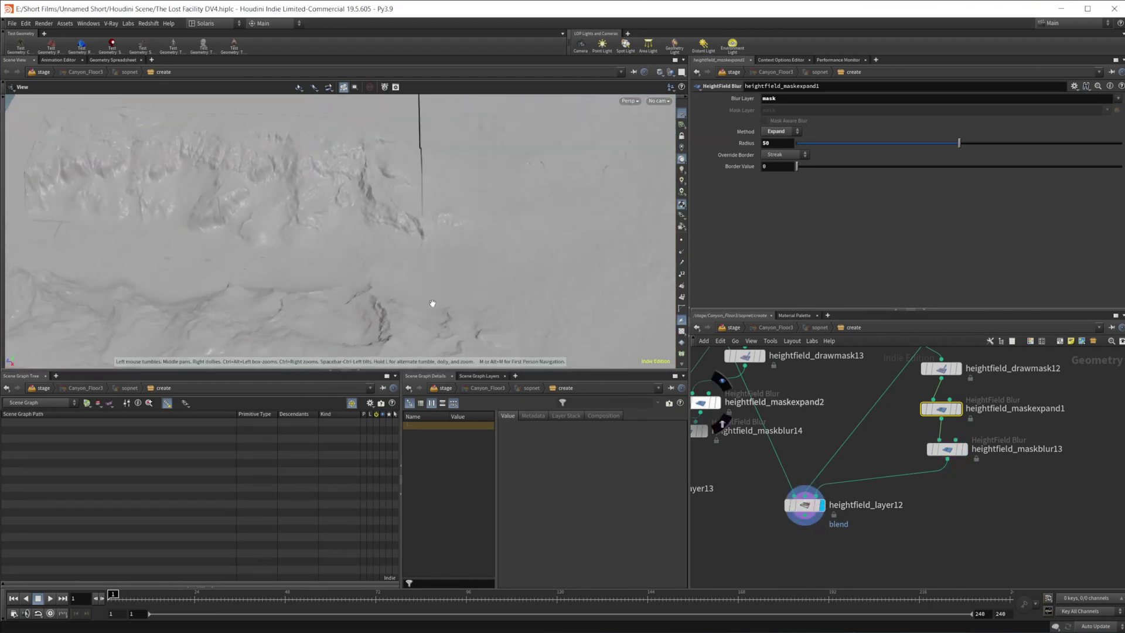
Display the replace-mode heightfield_layer13 and examine its canyon edges and surrounding terrain from several angles, along with its place in the network
middle_drag(733, 544, 804, 521)
drag(459, 231, 312, 186)
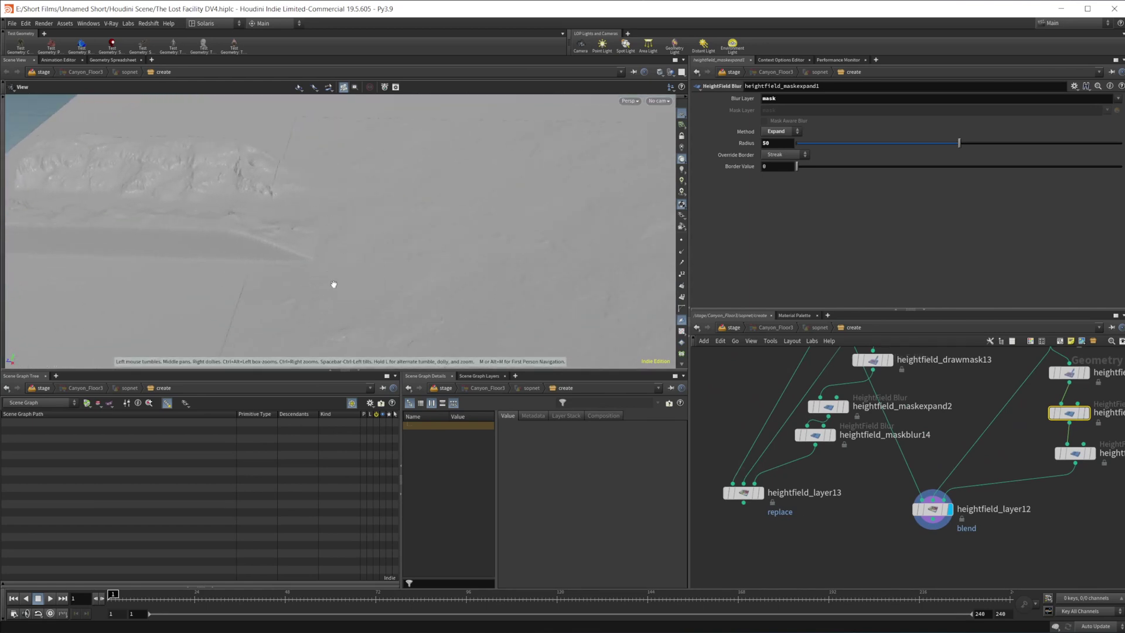
click(760, 492)
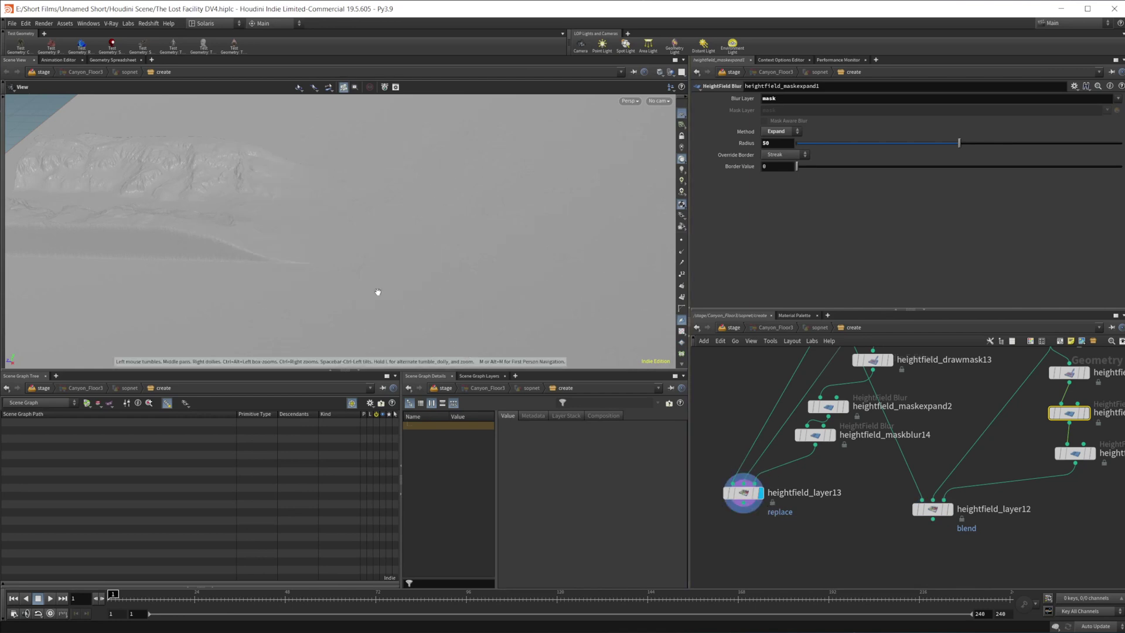
drag(377, 264, 295, 282)
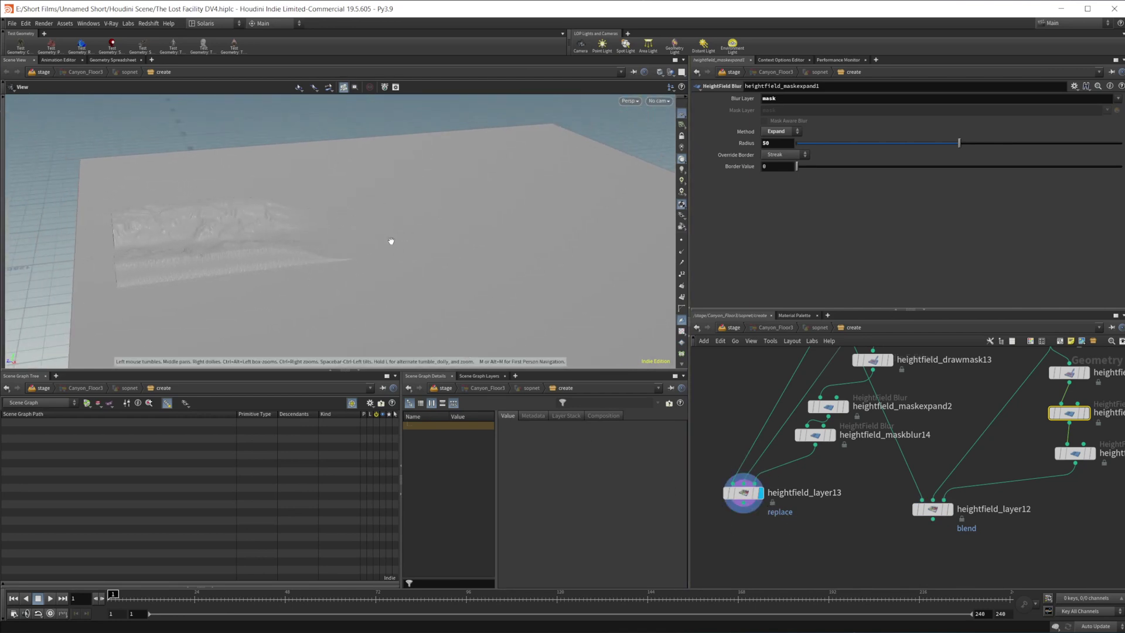
scroll(843, 484, down, 5)
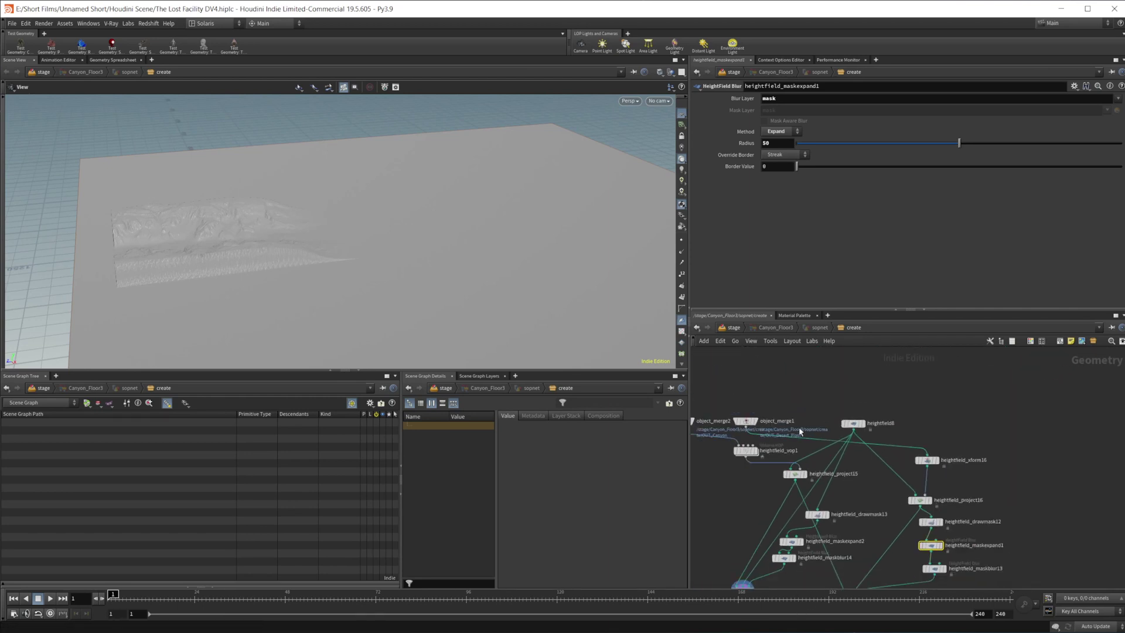
drag(386, 281, 329, 276)
scroll(851, 484, down, 4)
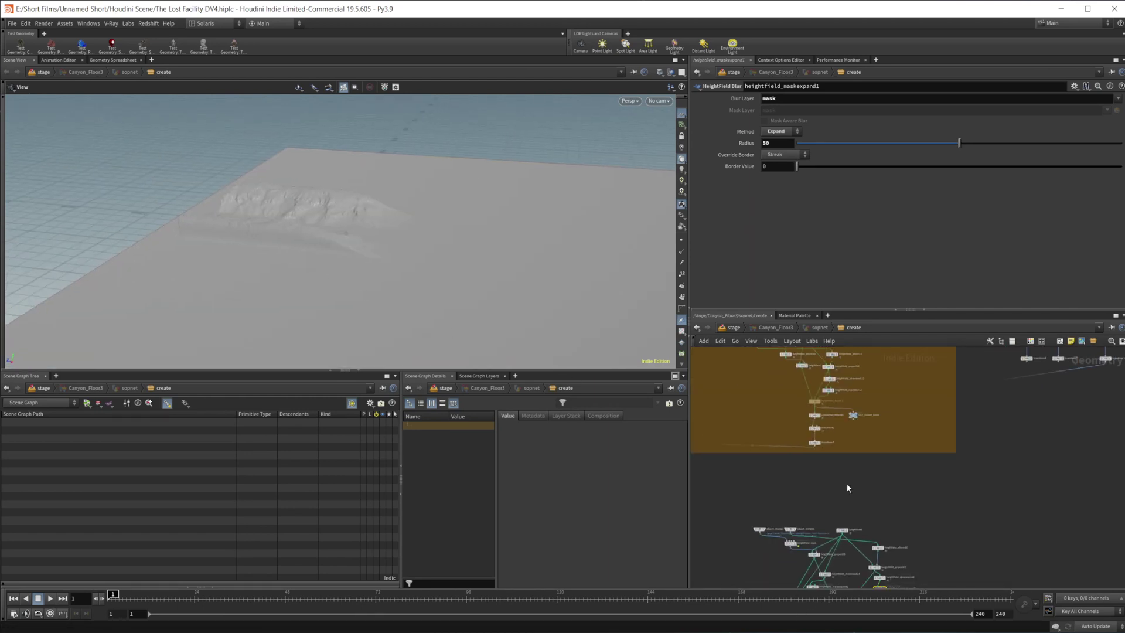
scroll(850, 481, down, 3)
mouse_move(839, 483)
middle_down()
mouse_move(891, 488)
mouse_move(844, 485)
mouse_move(813, 453)
mouse_move(806, 407)
middle_up()
scroll(831, 483, up, 5)
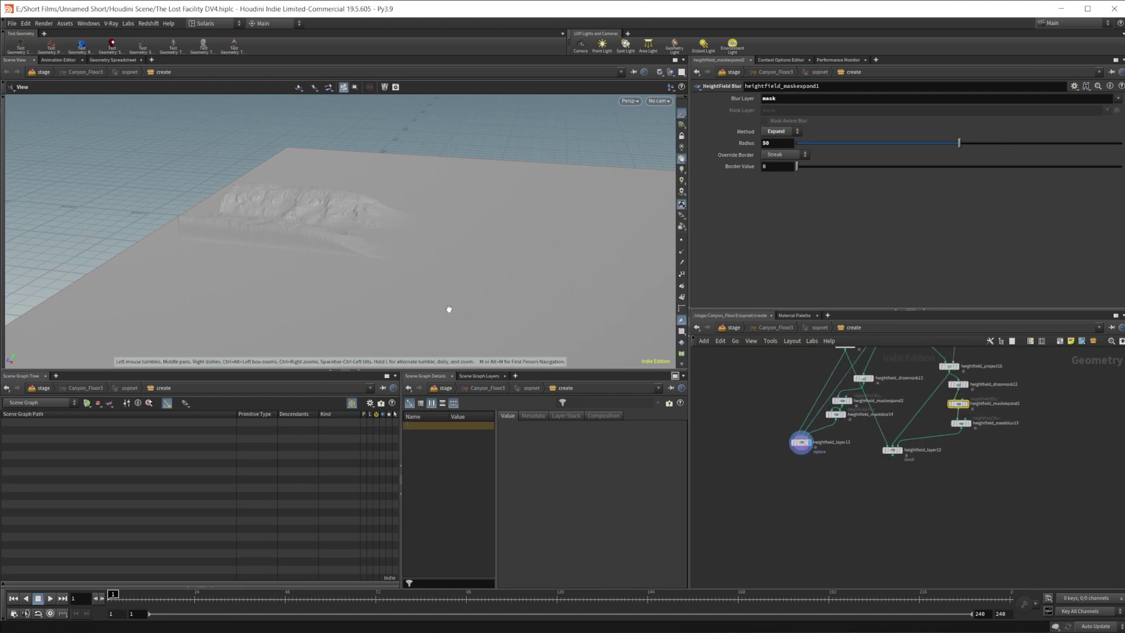
drag(414, 281, 432, 254)
scroll(432, 254, up, 3)
scroll(796, 494, up, 3)
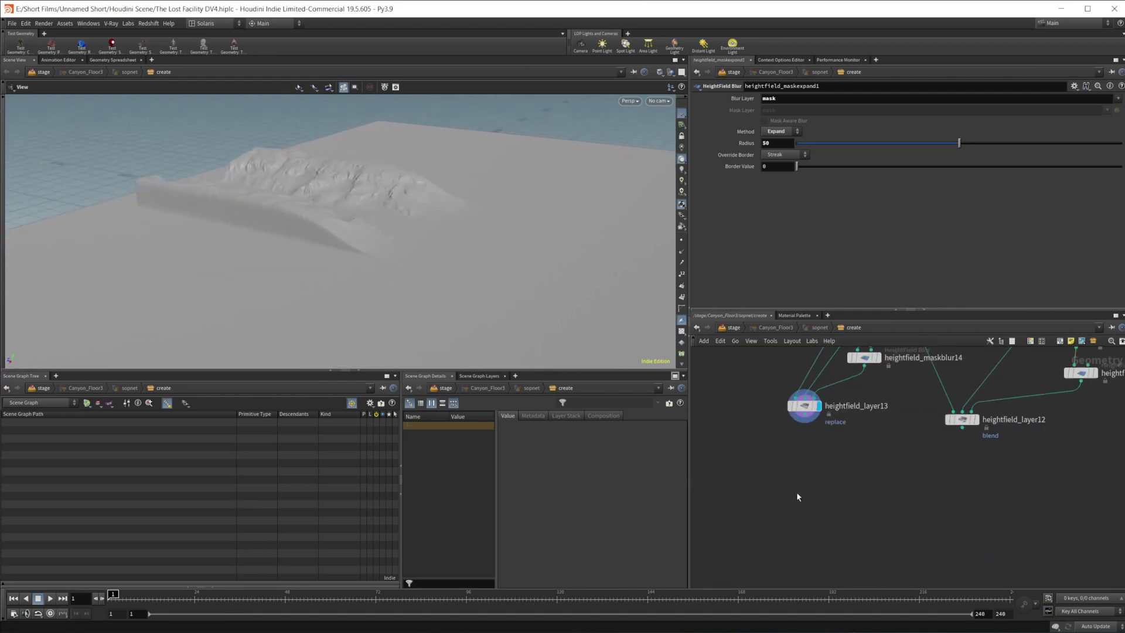
Display the blend-mode heightfield_layer12 and examine the canyon's end and seam for comparison
middle_drag(934, 418, 857, 480)
click(902, 469)
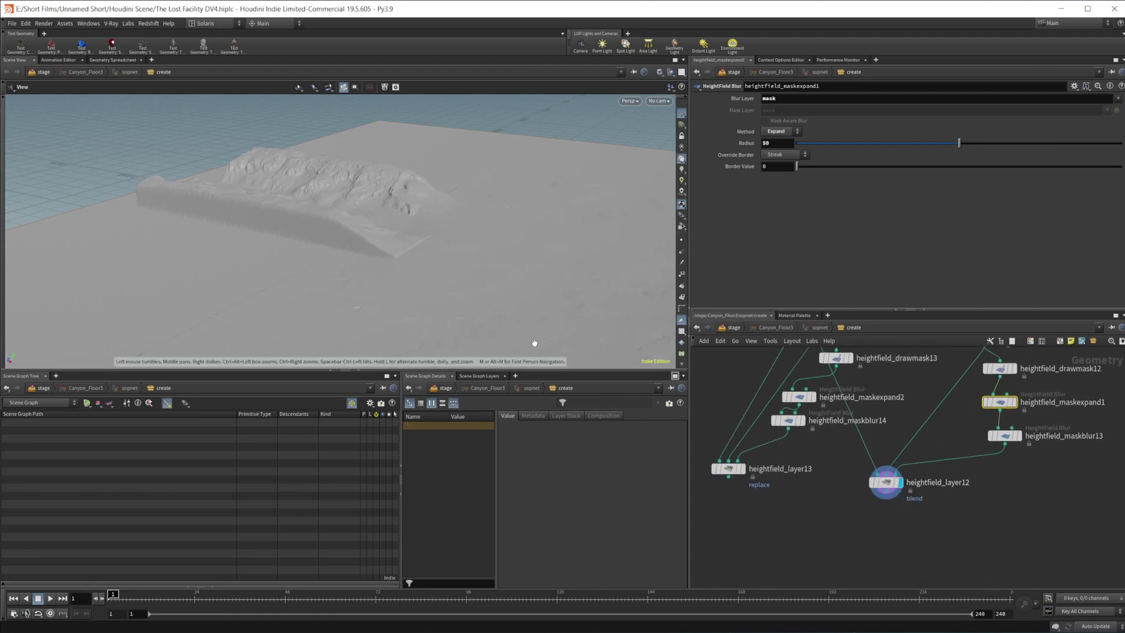
drag(510, 230, 635, 381)
Add a HeightField Mask by Feature node fed by heightfield_layer12 and display its mask
key(Tab)
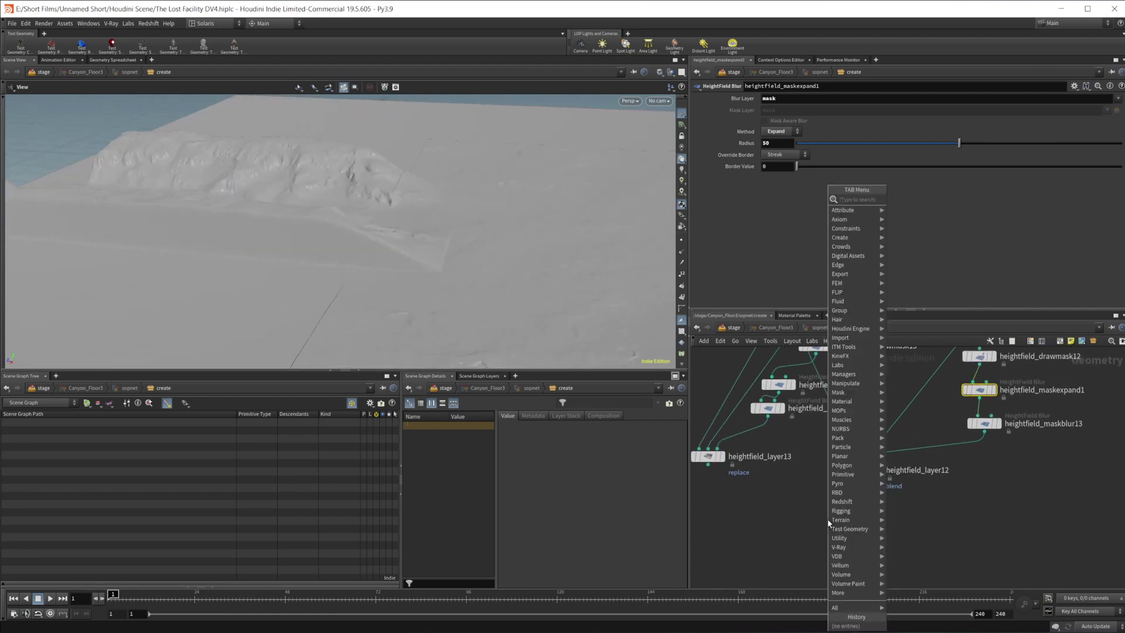
text(hf)
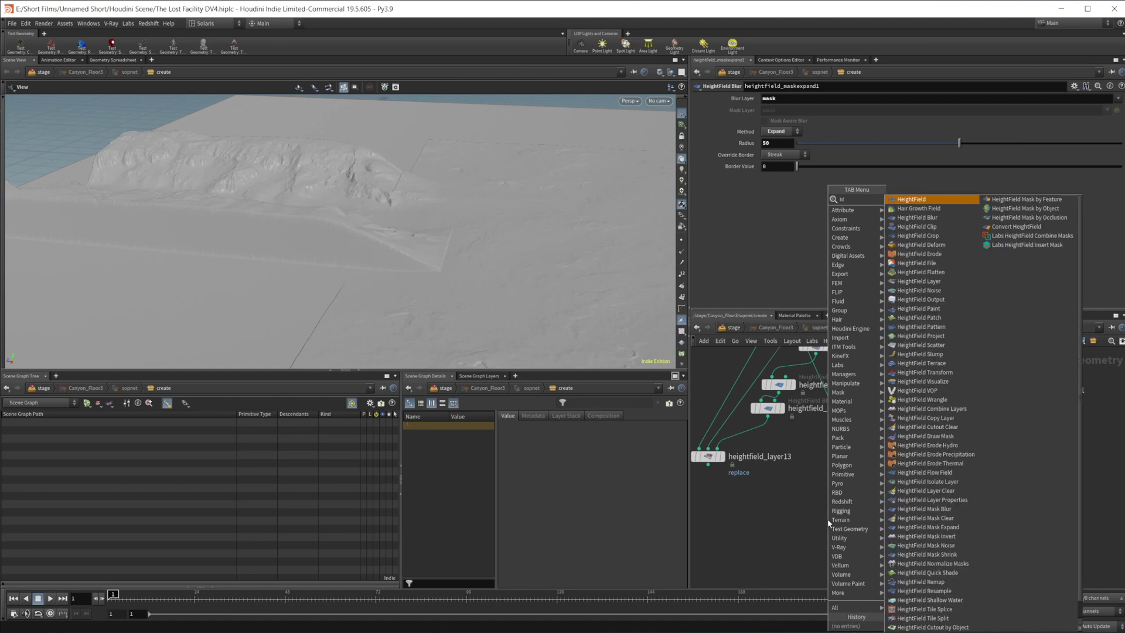
text( mask by)
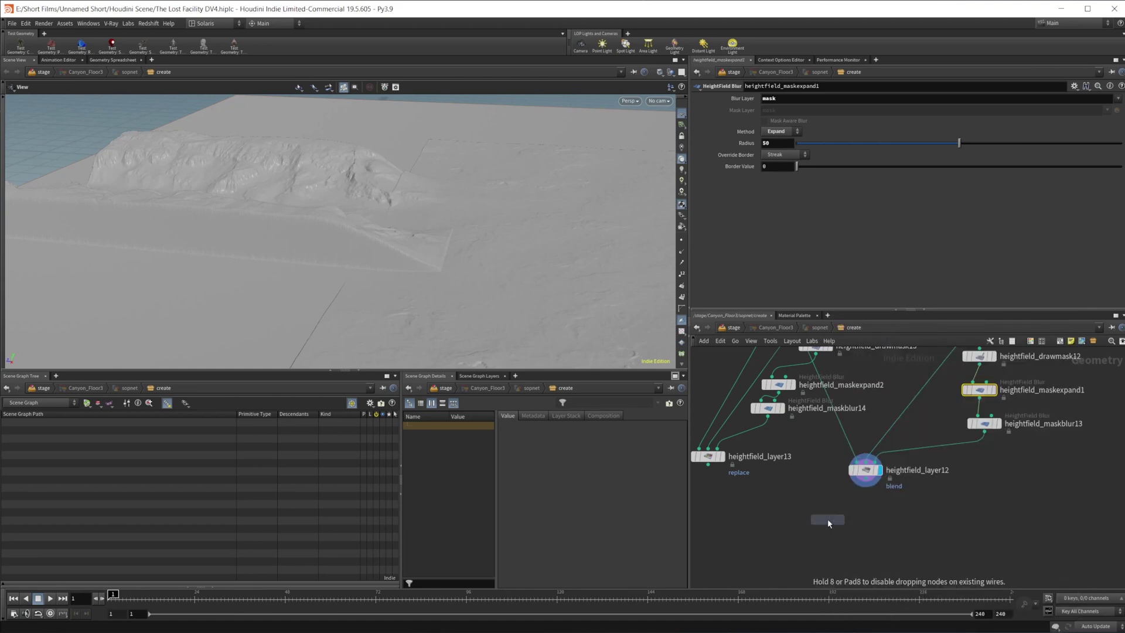
click(853, 518)
scroll(853, 518, up, 2)
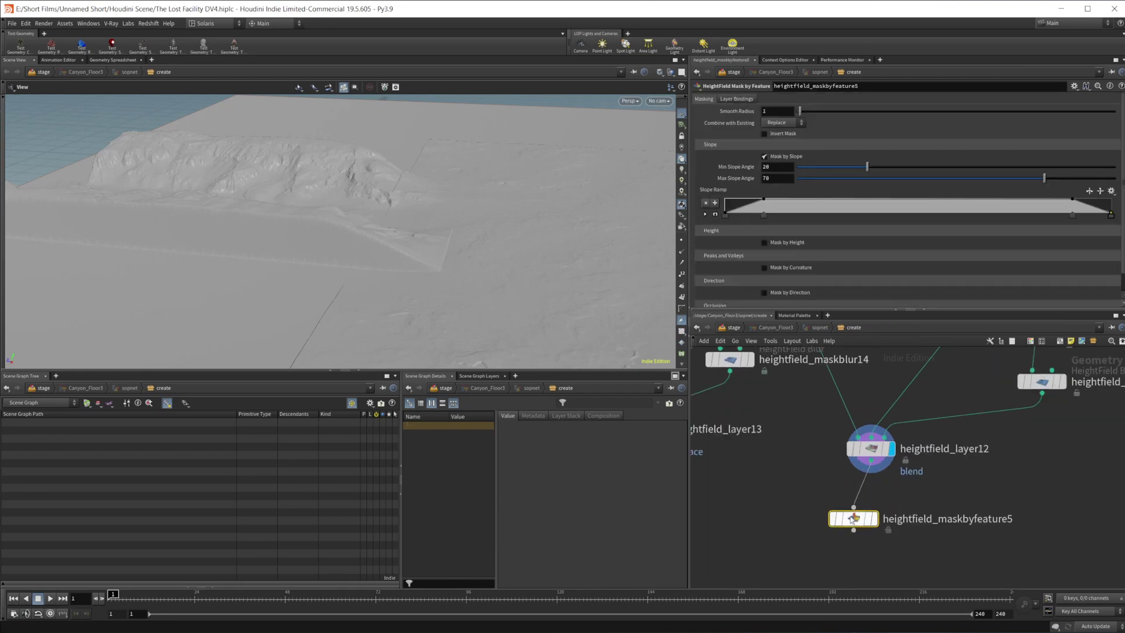
mouse_move(853, 519)
click(879, 492)
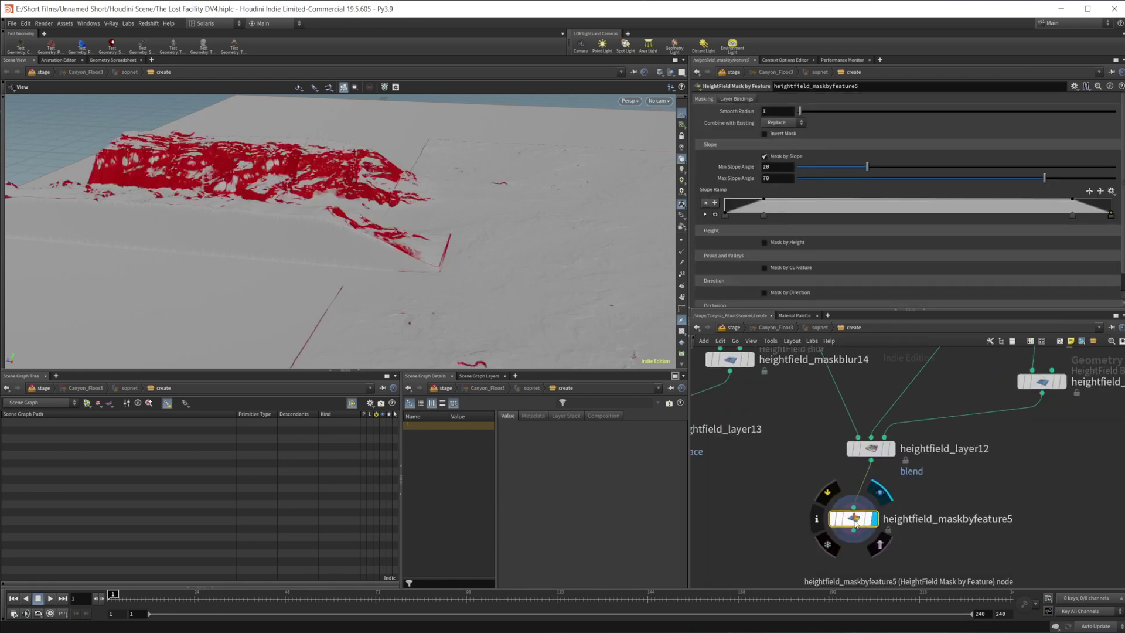
Inspect the slope mask on the desert floor and shift the second slope ramp point toward the ramp's start
scroll(468, 229, up, 8)
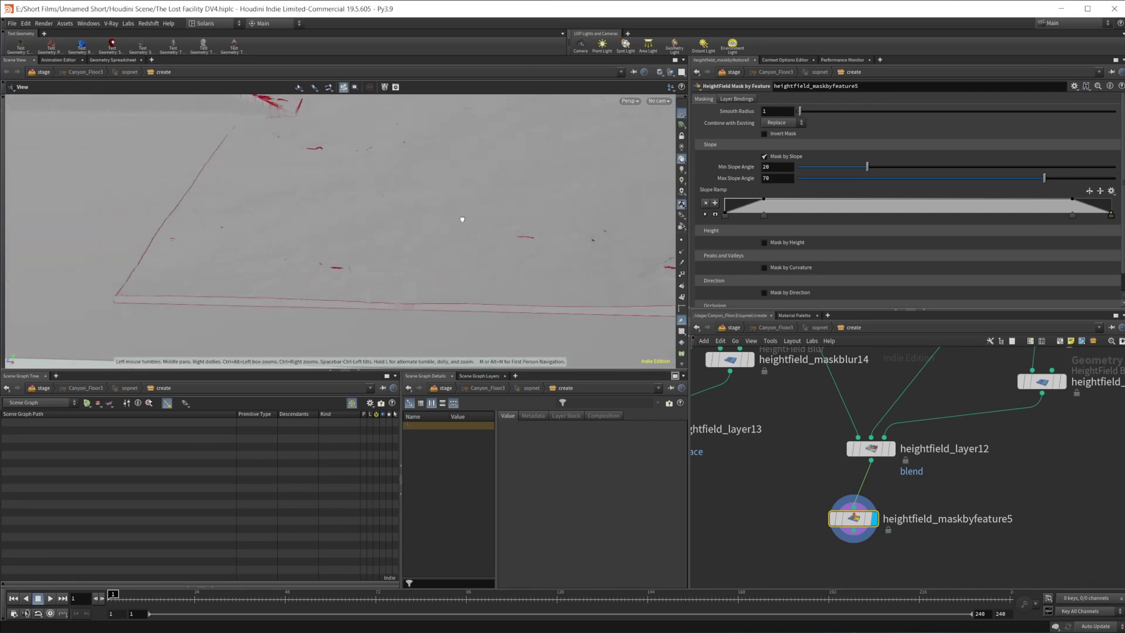
middle_drag(465, 219, 463, 320)
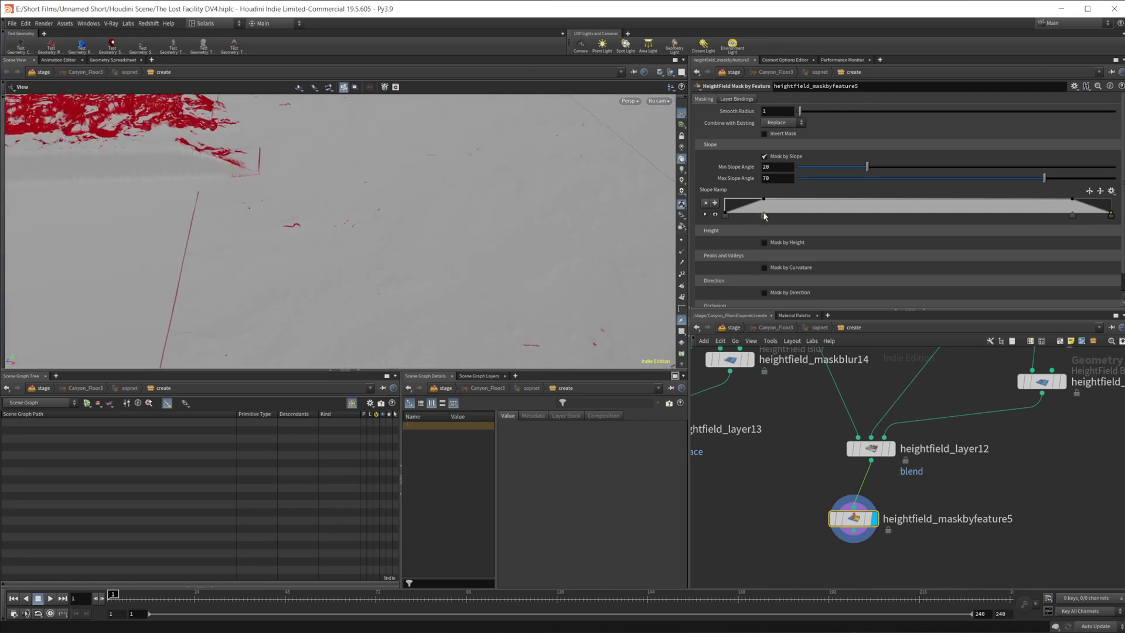
drag(763, 215, 743, 216)
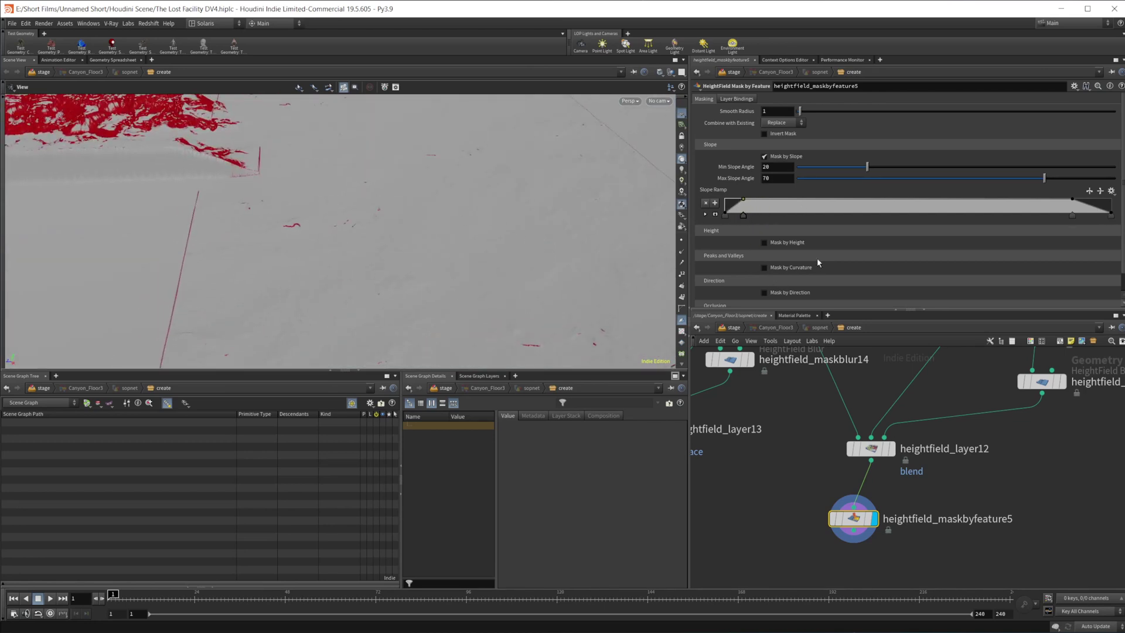
Try masking by curvature with a max curvature of 0.5 and raise curvature ramp point 2 to value 1
click(798, 267)
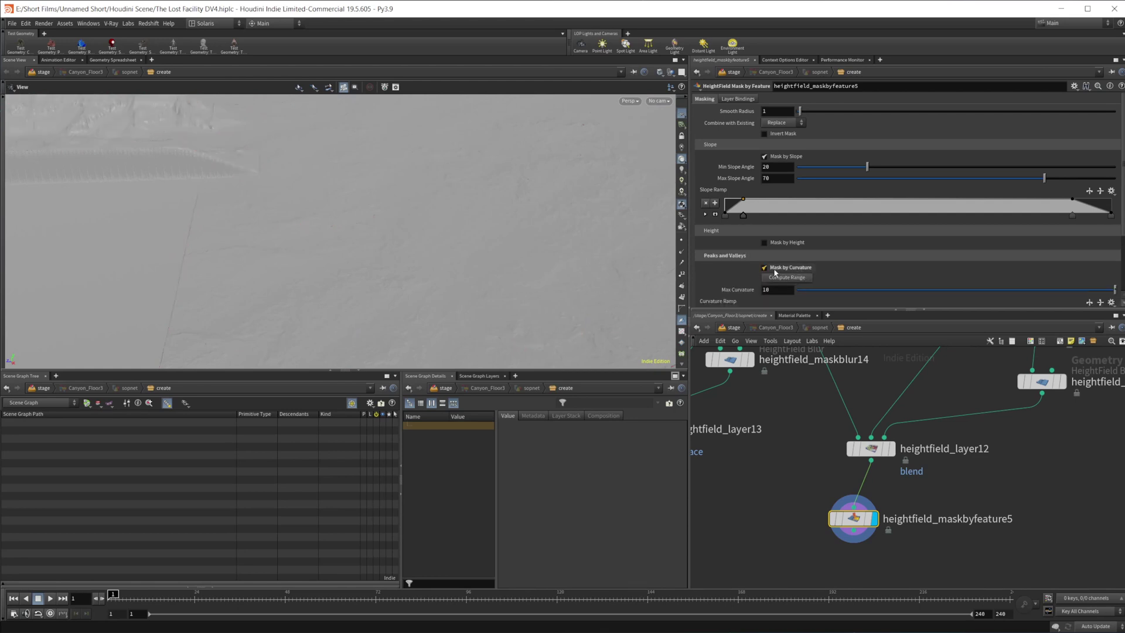
scroll(799, 260, down, 1)
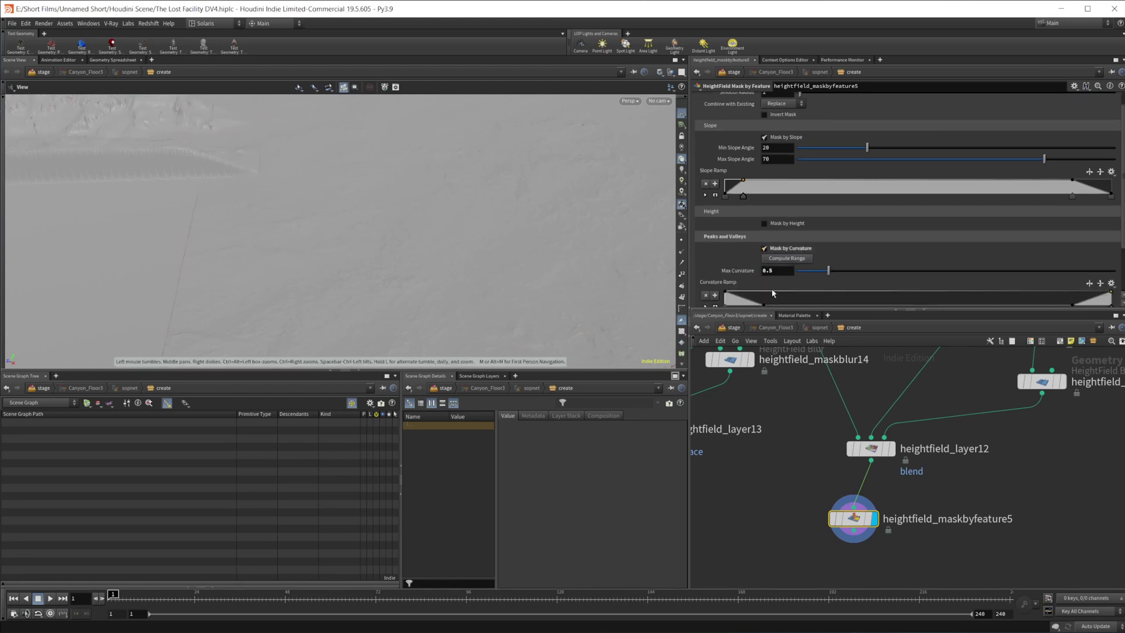
scroll(771, 288, down, 2)
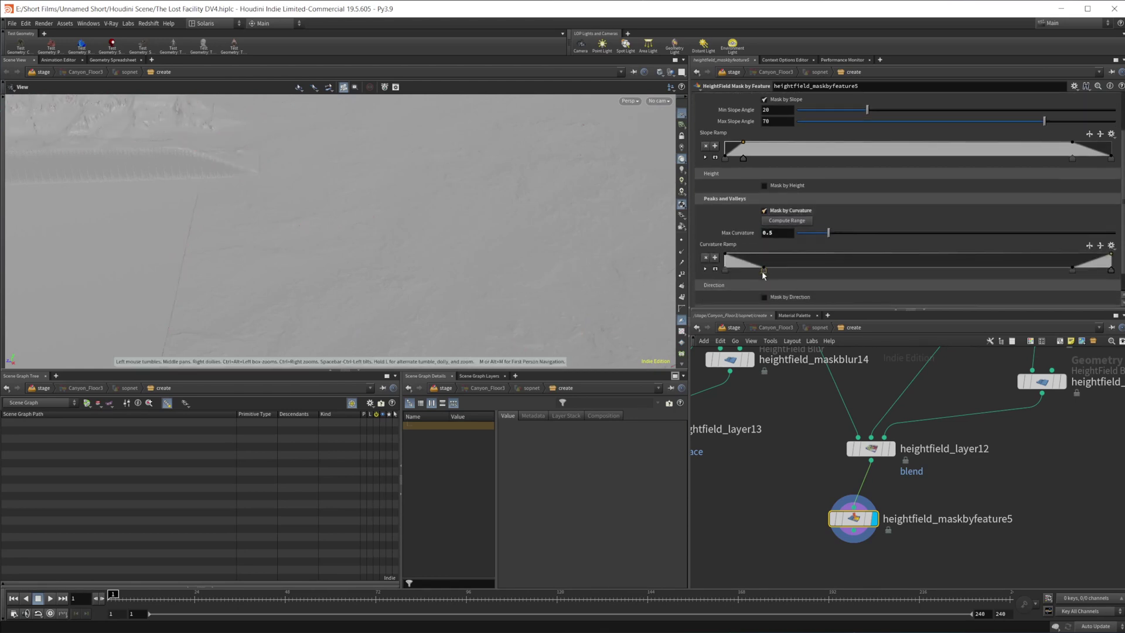
drag(763, 271, 765, 253)
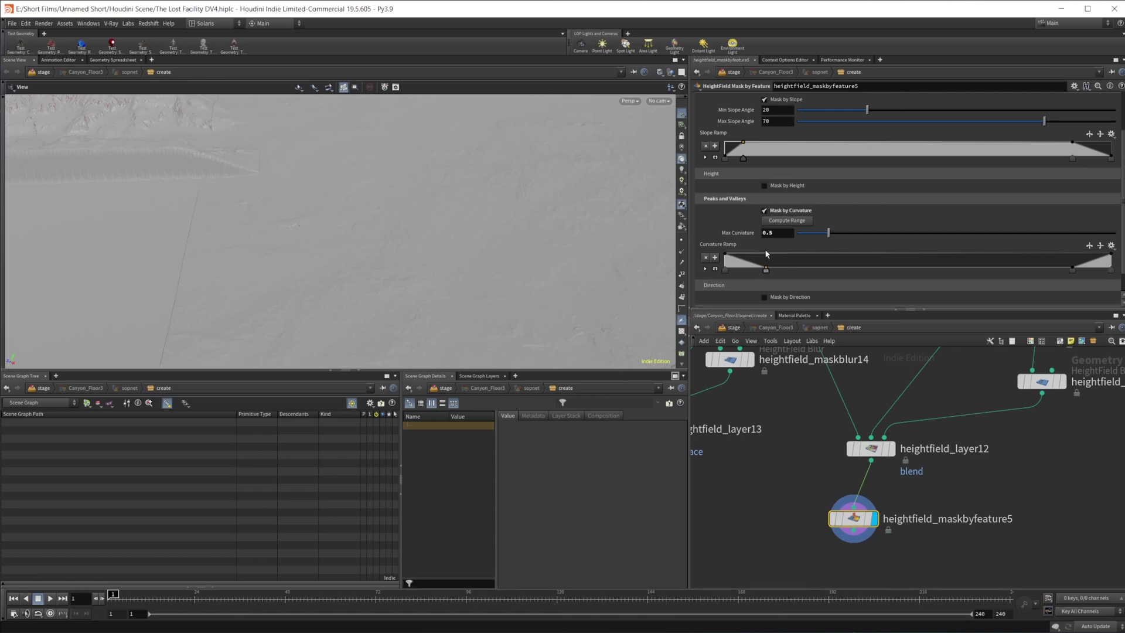
click(705, 269)
scroll(813, 278, down, 3)
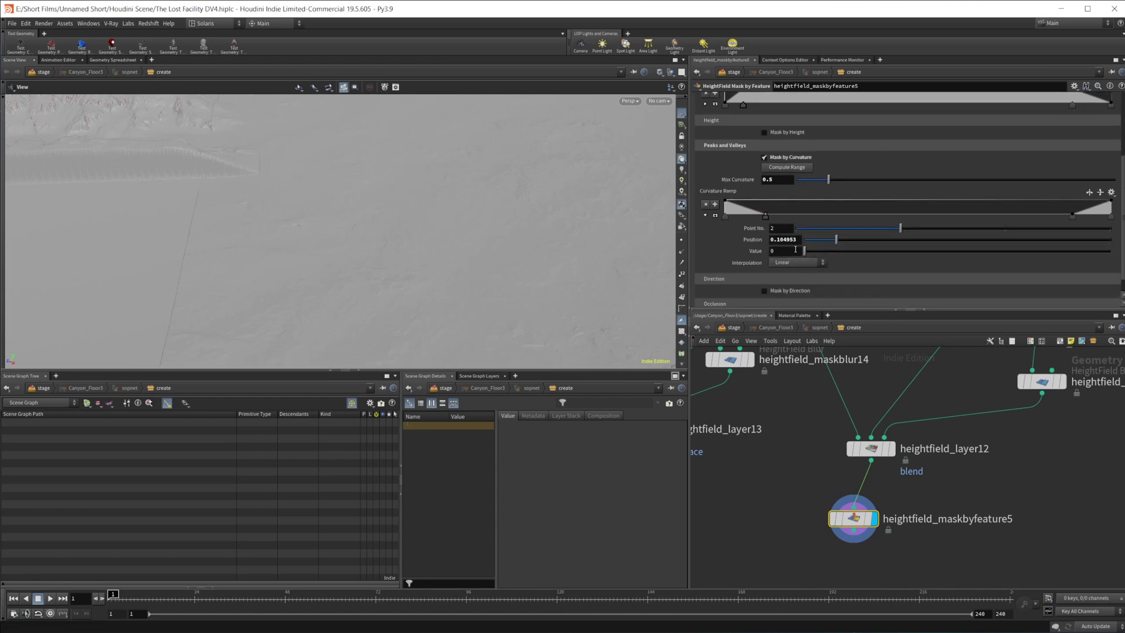
drag(807, 251, 1110, 250)
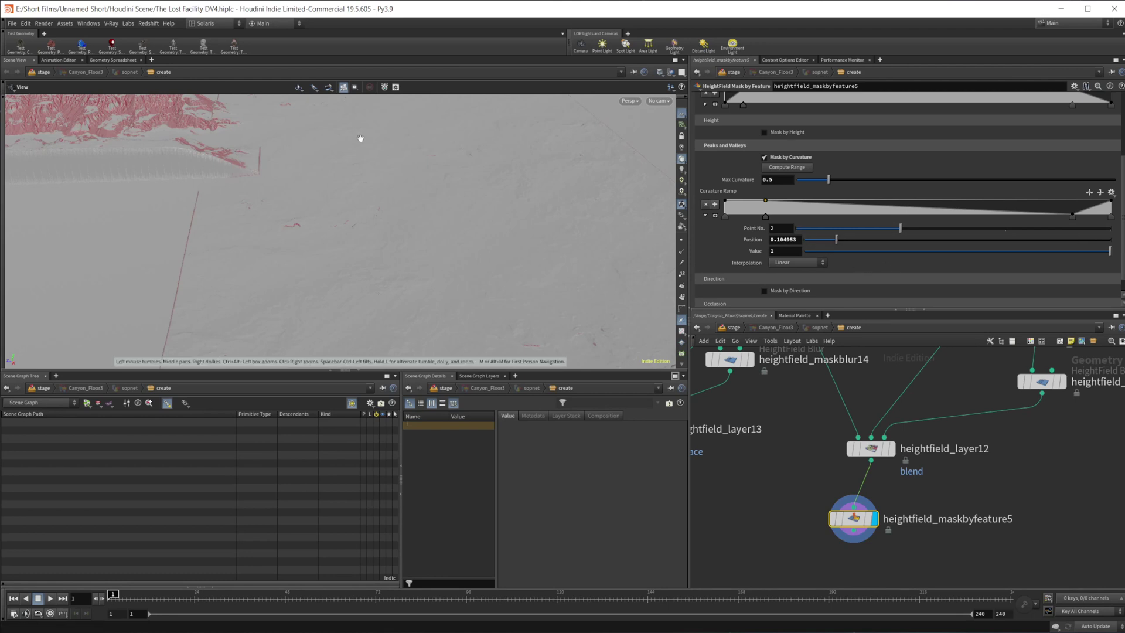
Raise curvature ramp point 3 to value 1 and check the mask on the canyon and desert floor
drag(359, 139, 359, 286)
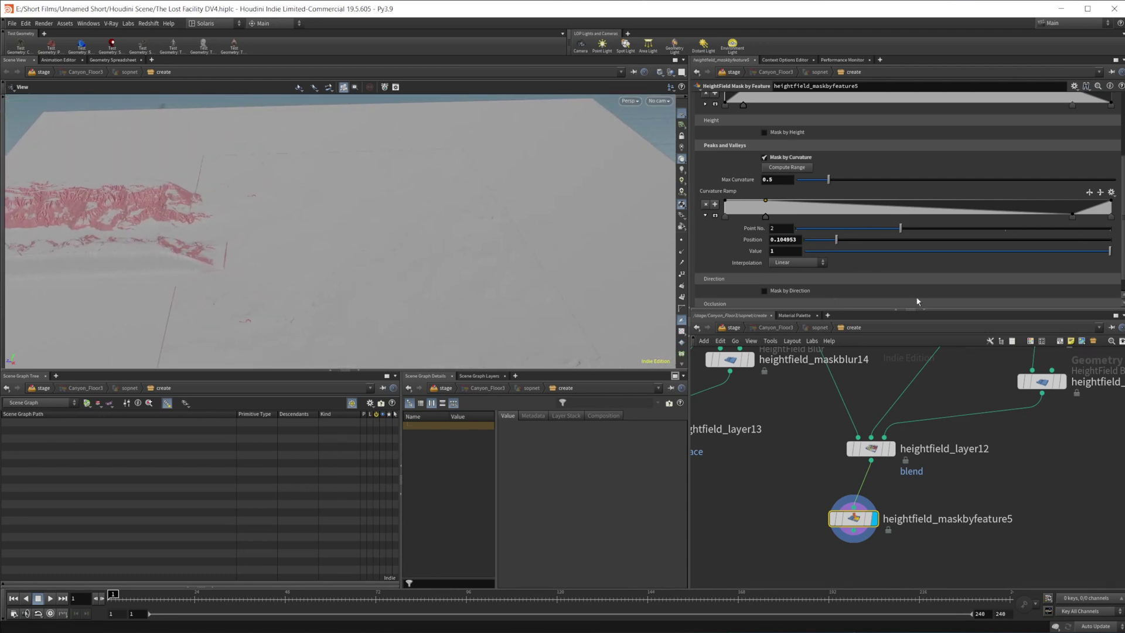
click(1073, 216)
drag(863, 251, 903, 226)
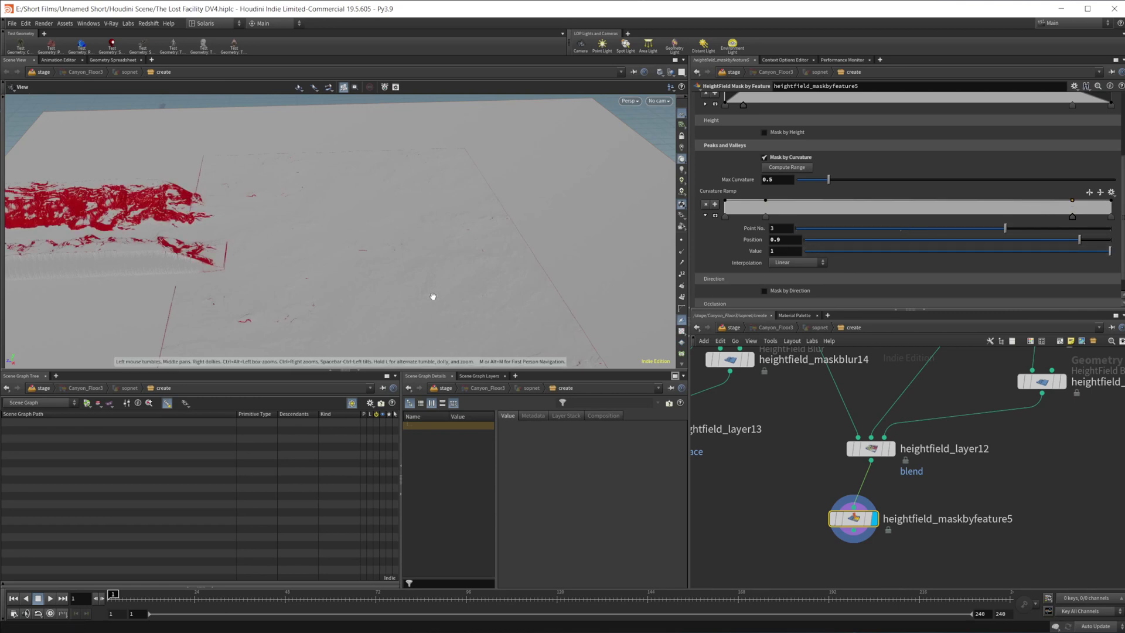
drag(421, 291, 346, 238)
scroll(346, 238, up, 3)
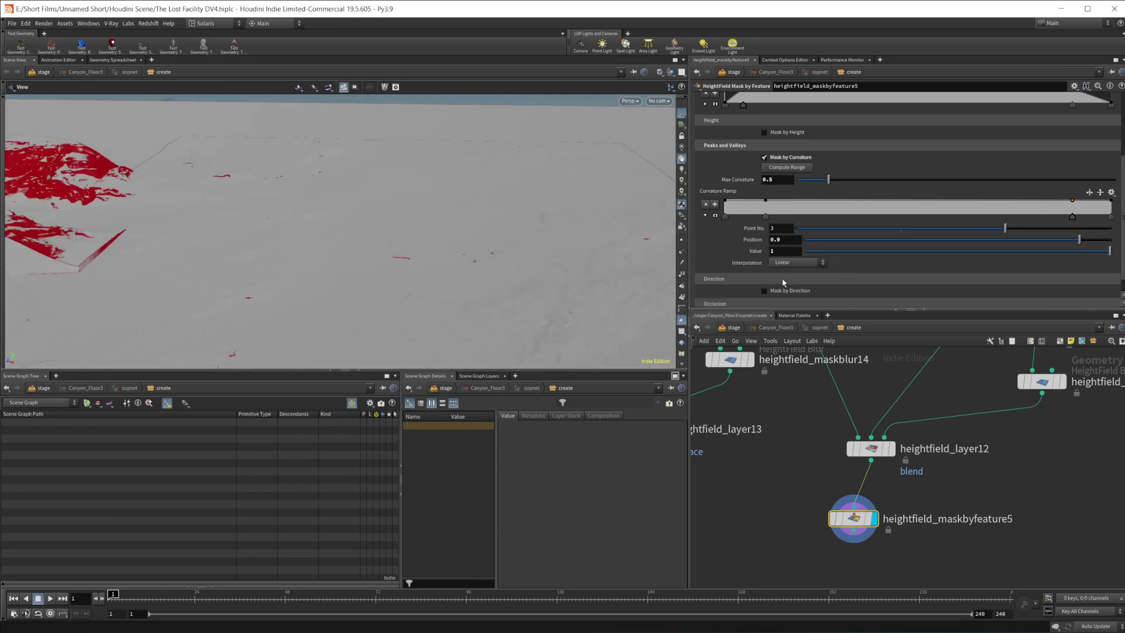
Turn off curvature masking and try masking by occlusion instead
click(772, 158)
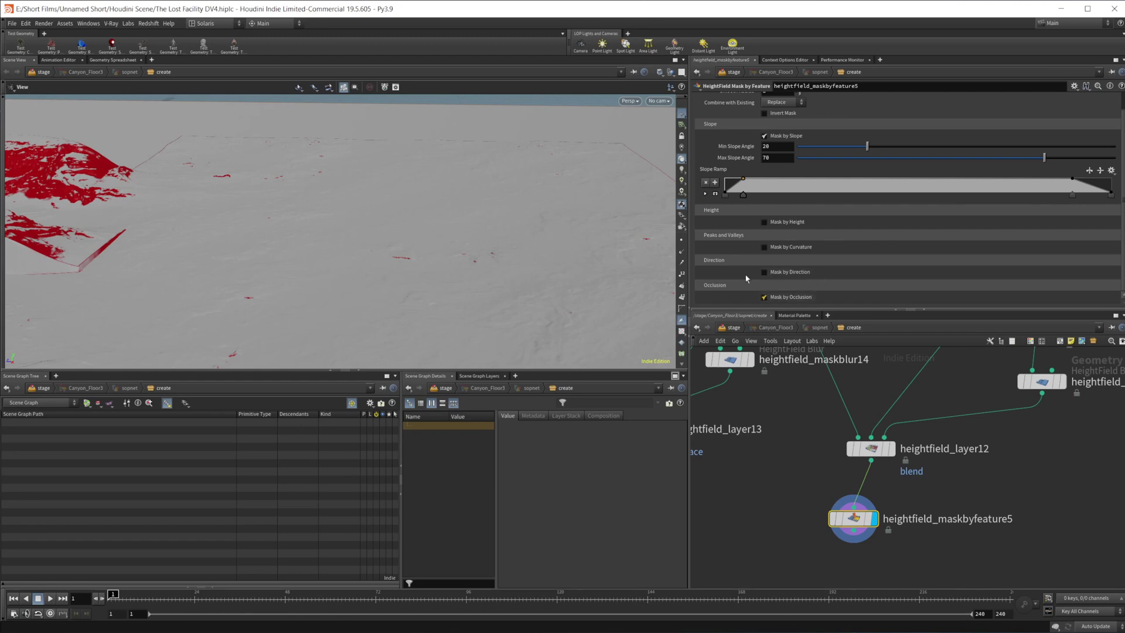
scroll(731, 255, down, 2)
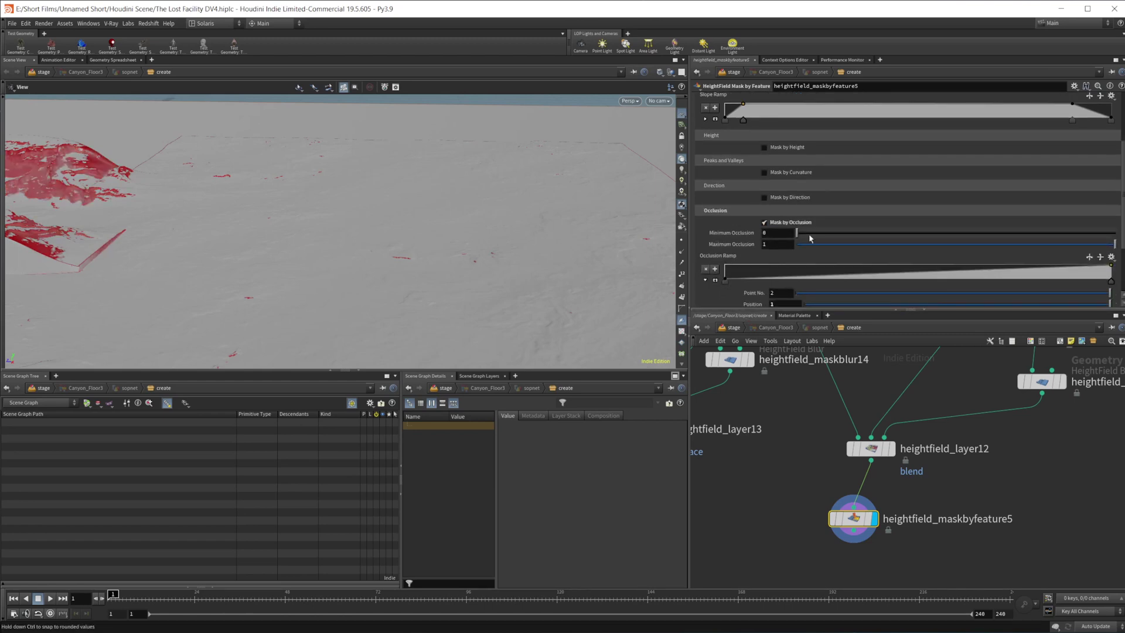
click(808, 233)
Set the Mask by Feature node's minimum slope angle to 4 and check the mask coverage on the terrain
scroll(783, 210, up, 1)
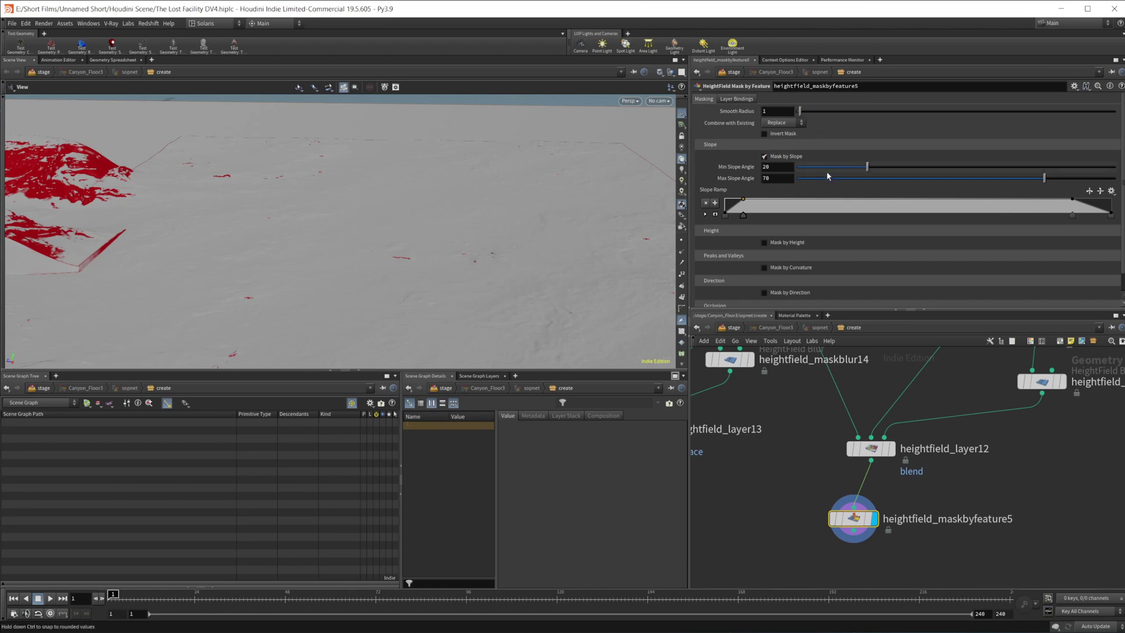
drag(899, 170, 811, 169)
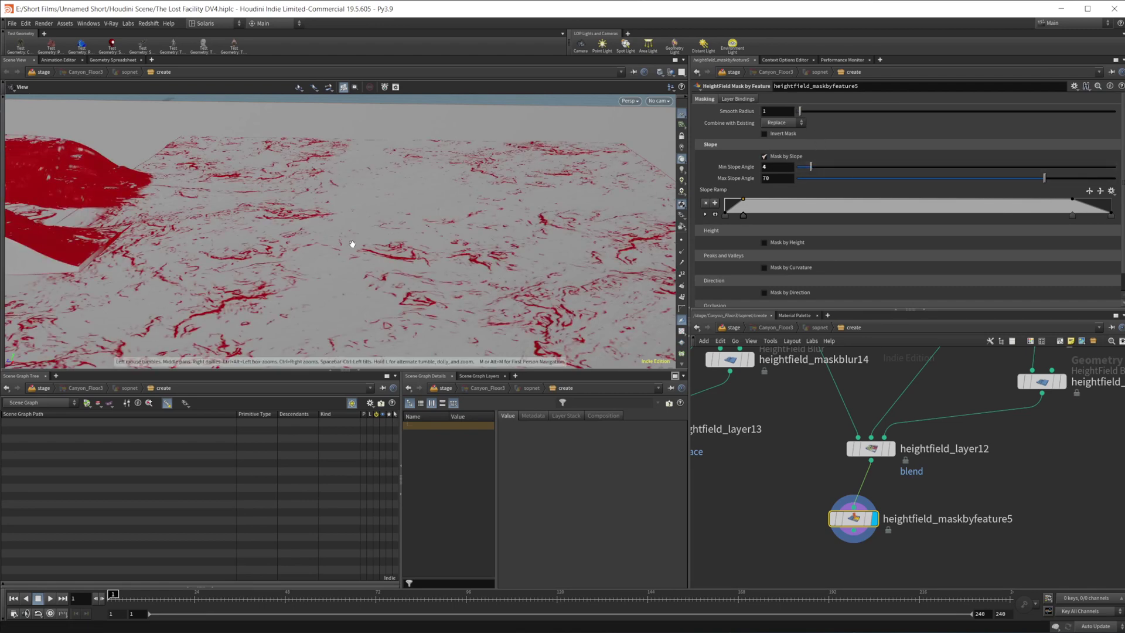
drag(257, 253, 373, 246)
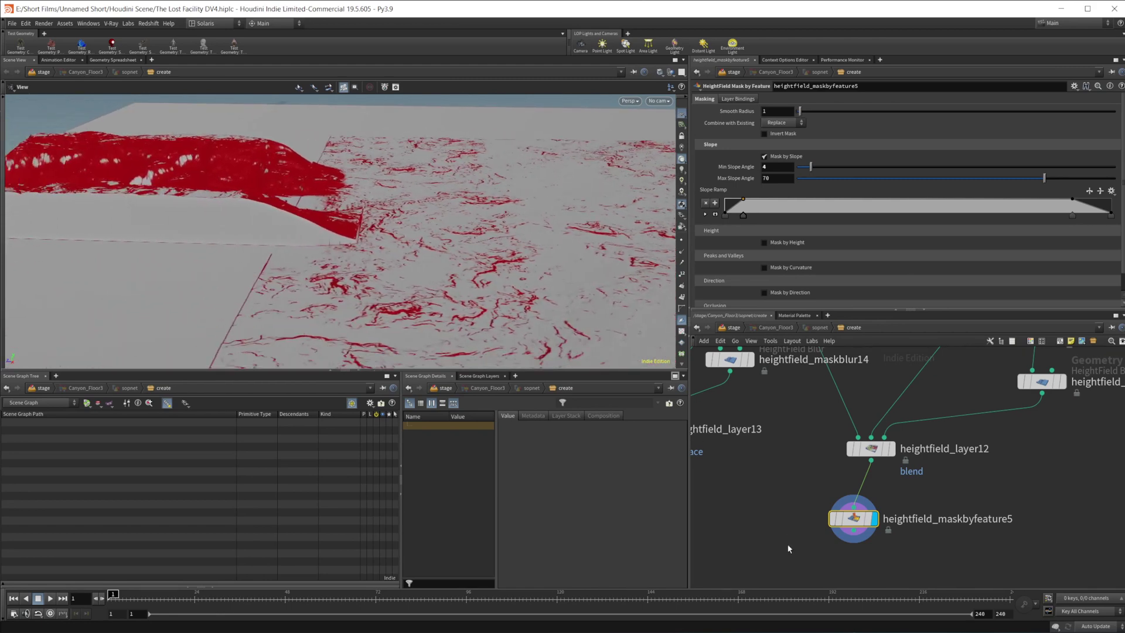
Add a HeightField Tile Split node below heightfield_maskbyfeature5, wire the mask node into it and display it
scroll(765, 469, down, 2)
scroll(765, 469, down, 1)
key(Tab)
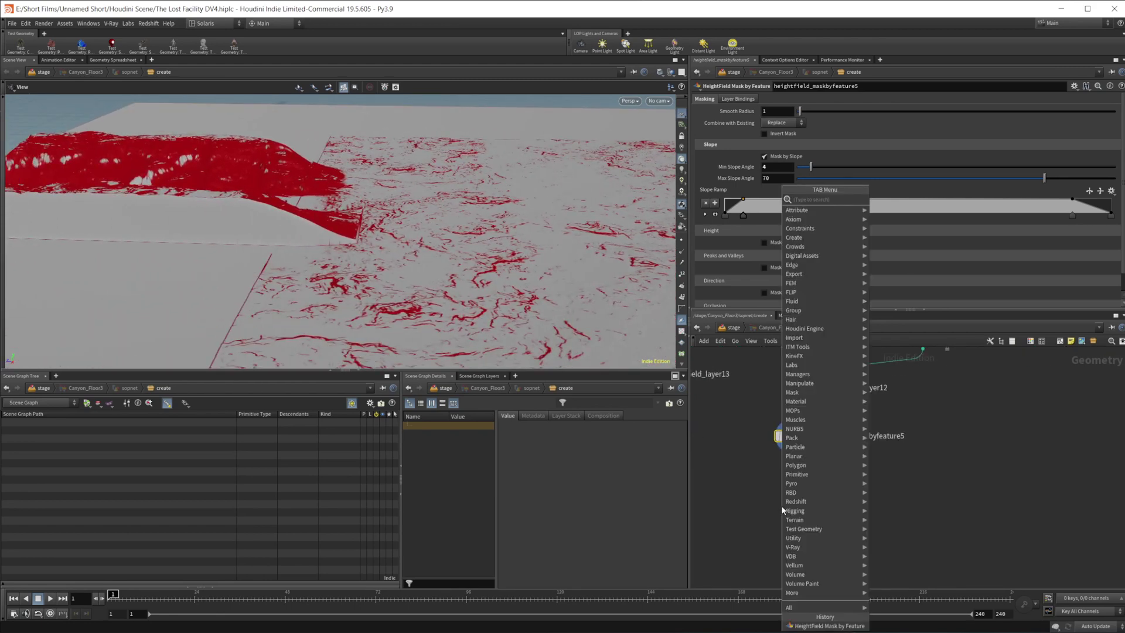
text(hf ti)
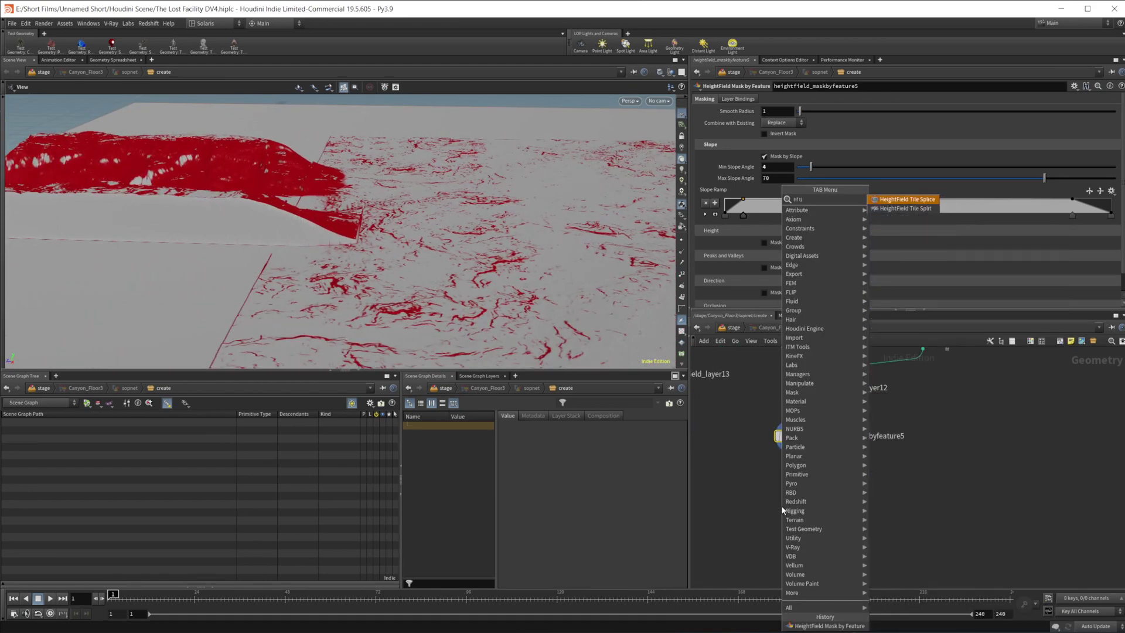
key(Return)
click(782, 508)
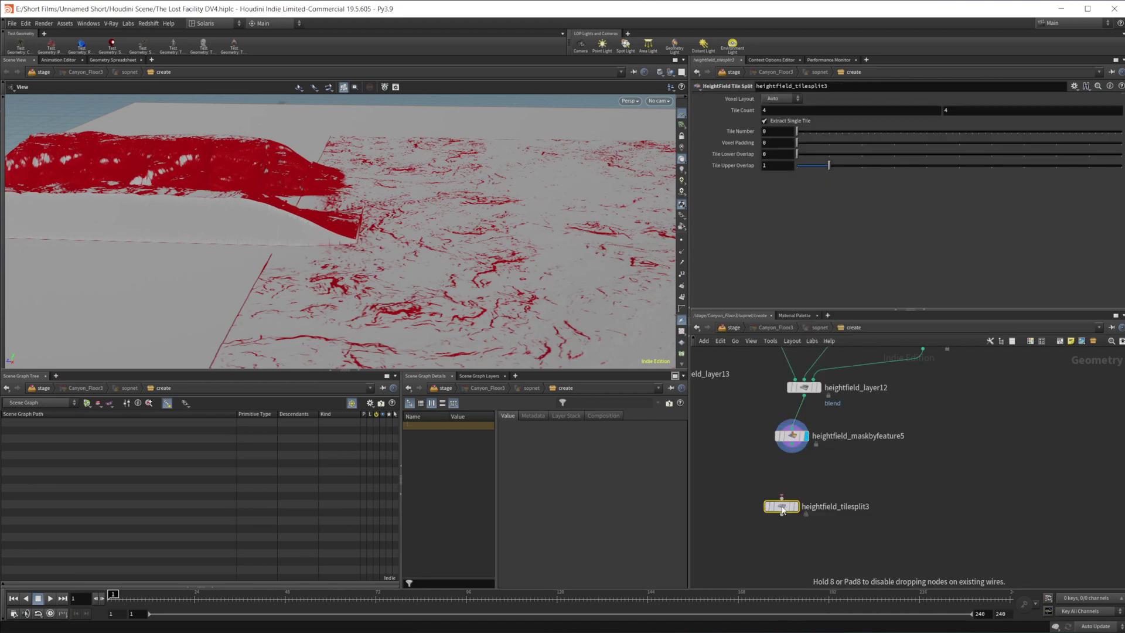
scroll(779, 502, up, 2)
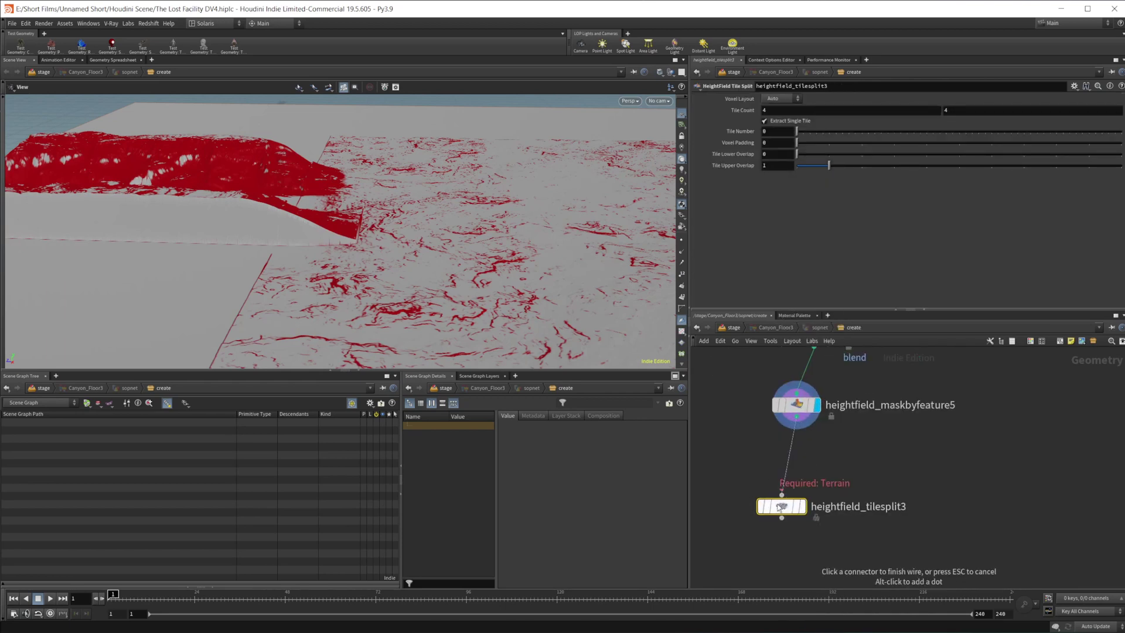
click(782, 493)
click(801, 506)
drag(782, 509, 795, 506)
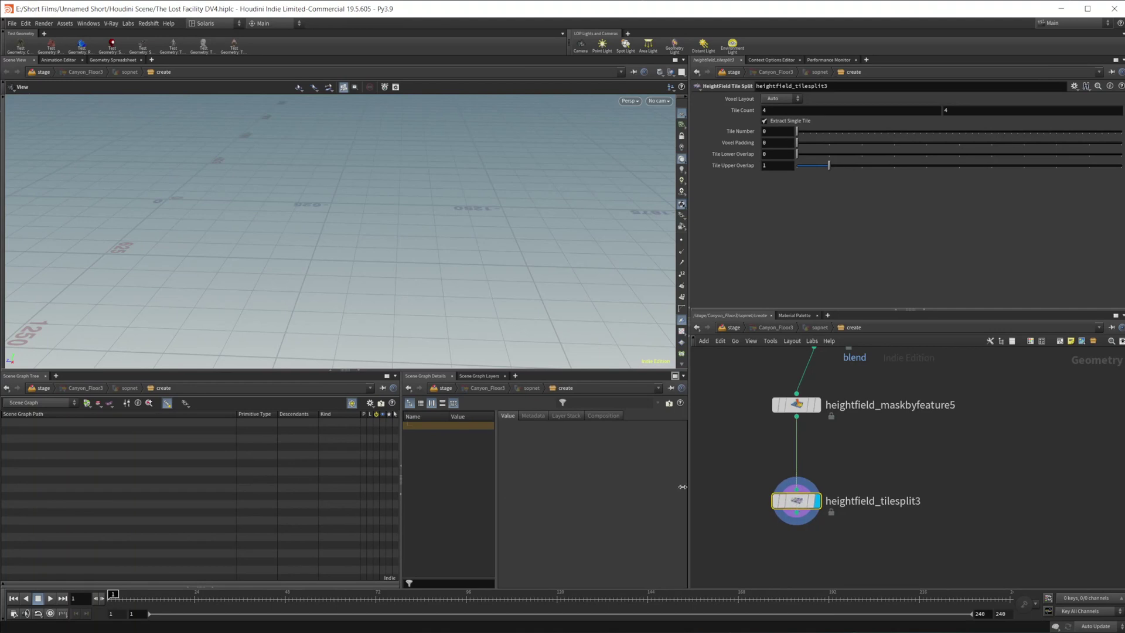
Set the tile split's tile number to 6 and inspect the extracted tile up close
scroll(204, 259, down, 6)
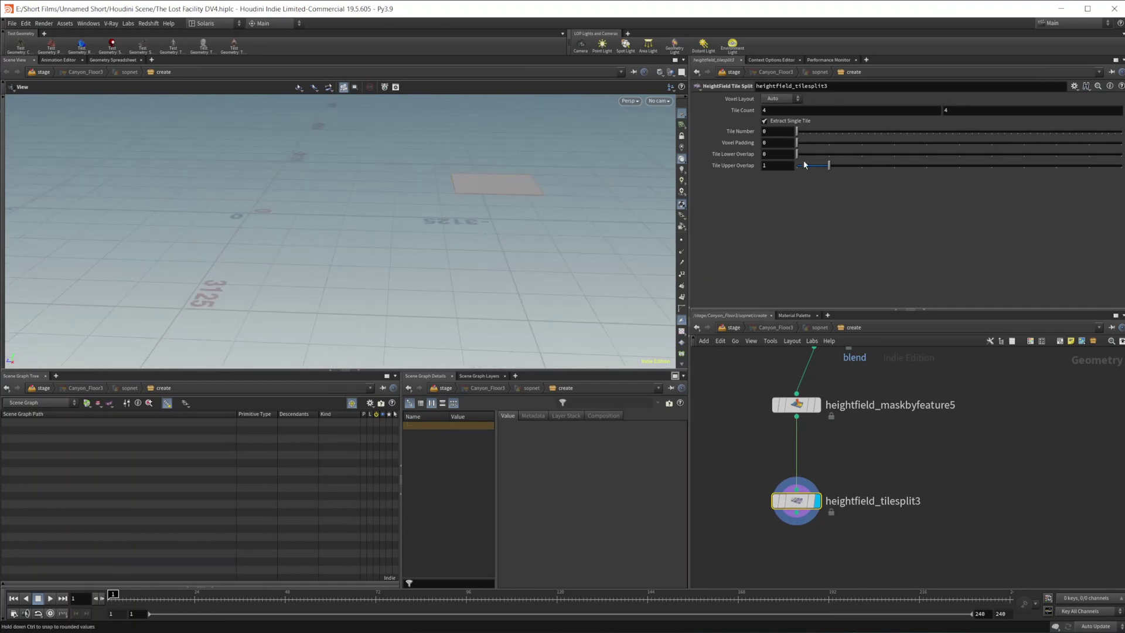
drag(797, 131, 816, 133)
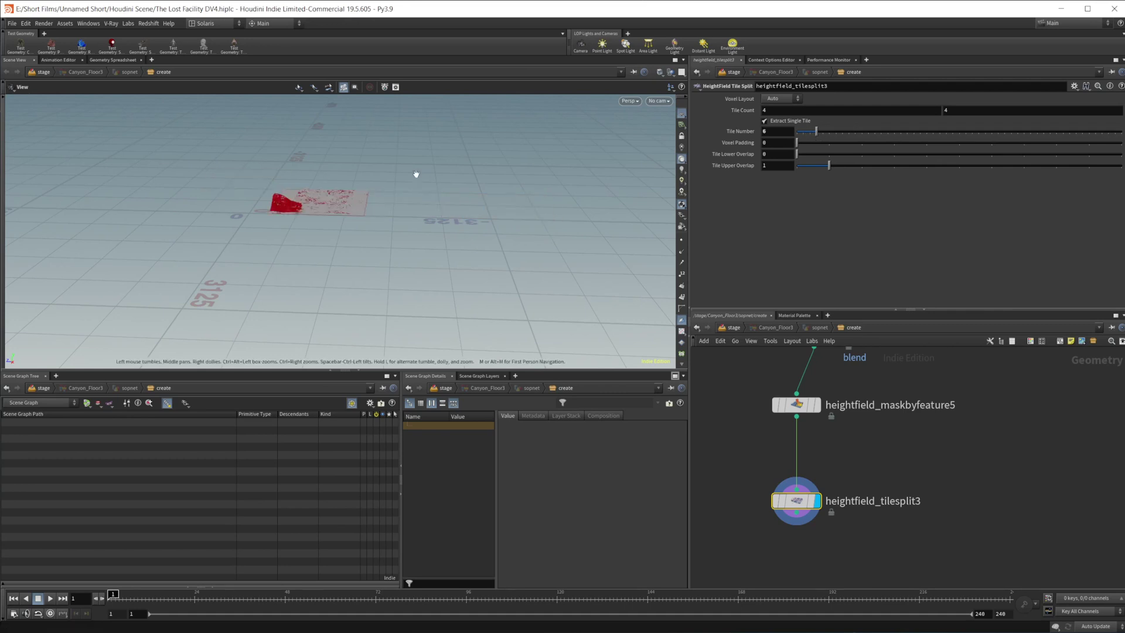
right_drag(351, 215, 535, 178)
middle_drag(351, 179, 372, 273)
right_drag(372, 273, 462, 254)
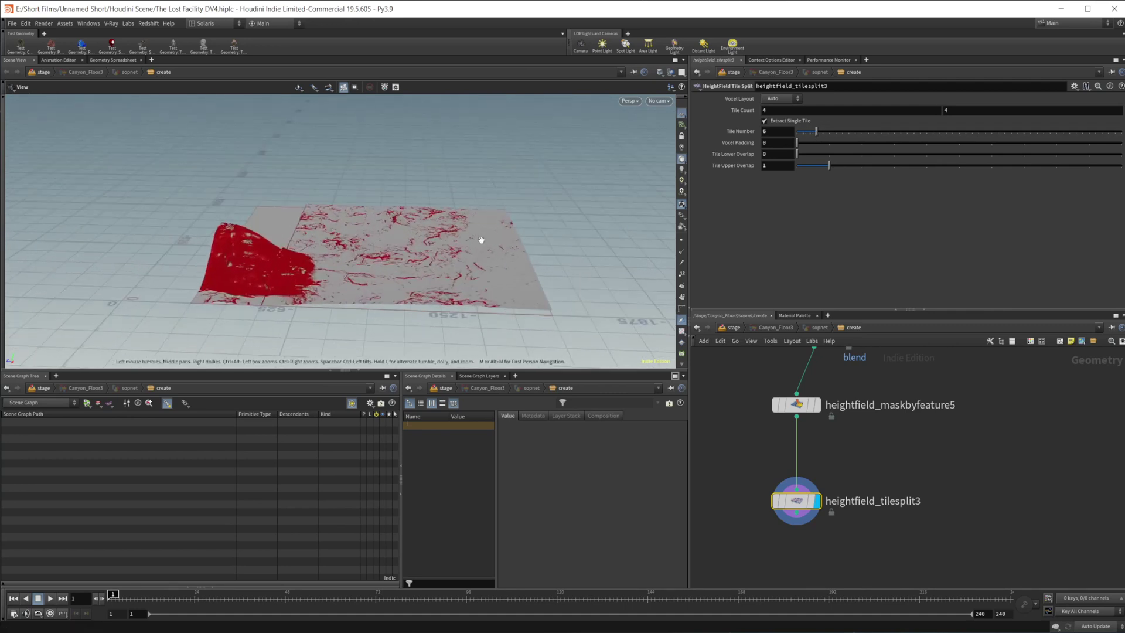
Set the tile number to 7 and the tile count to 2 by 2, and inspect the extracted tile
drag(829, 137, 819, 133)
double_click(978, 108)
text(2)
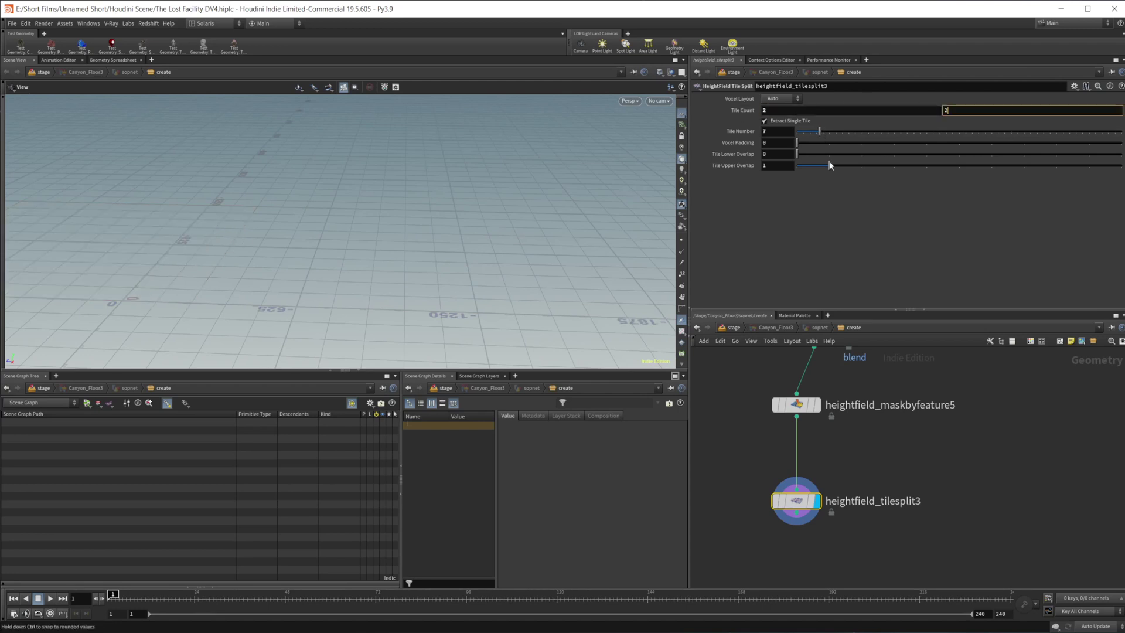
key(Return)
right_drag(500, 238, 363, 259)
drag(362, 259, 386, 187)
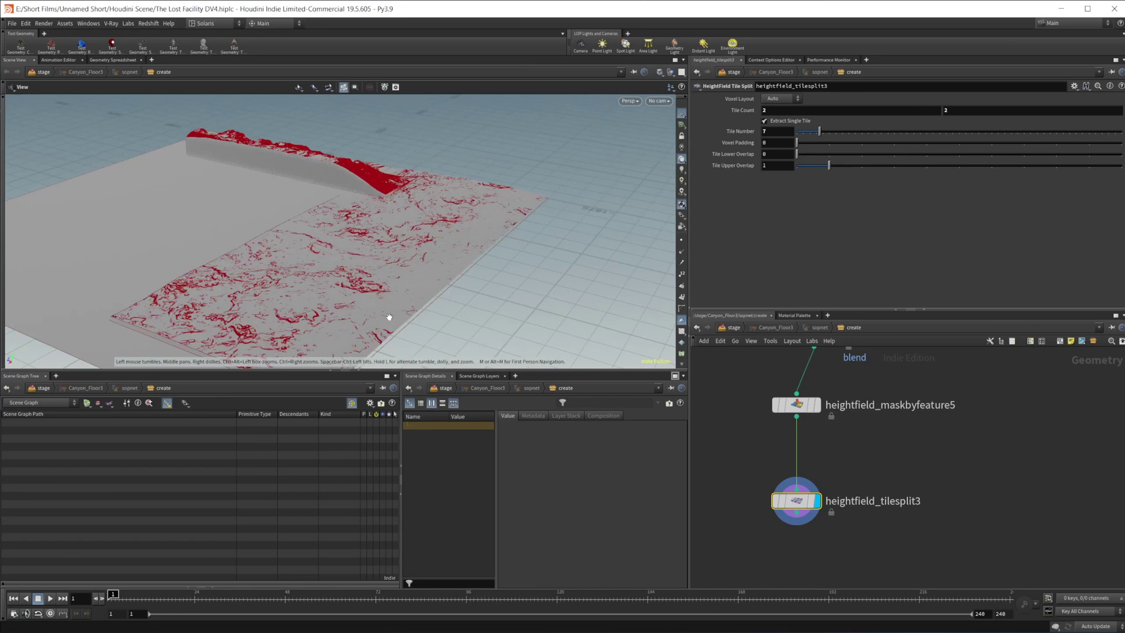
Set the tile number to 4 and inspect that tile of the masked terrain
mouse_move(819, 132)
mouse_down()
mouse_move(796, 134)
mouse_move(810, 132)
mouse_up()
drag(544, 243, 458, 242)
middle_drag(458, 242, 448, 291)
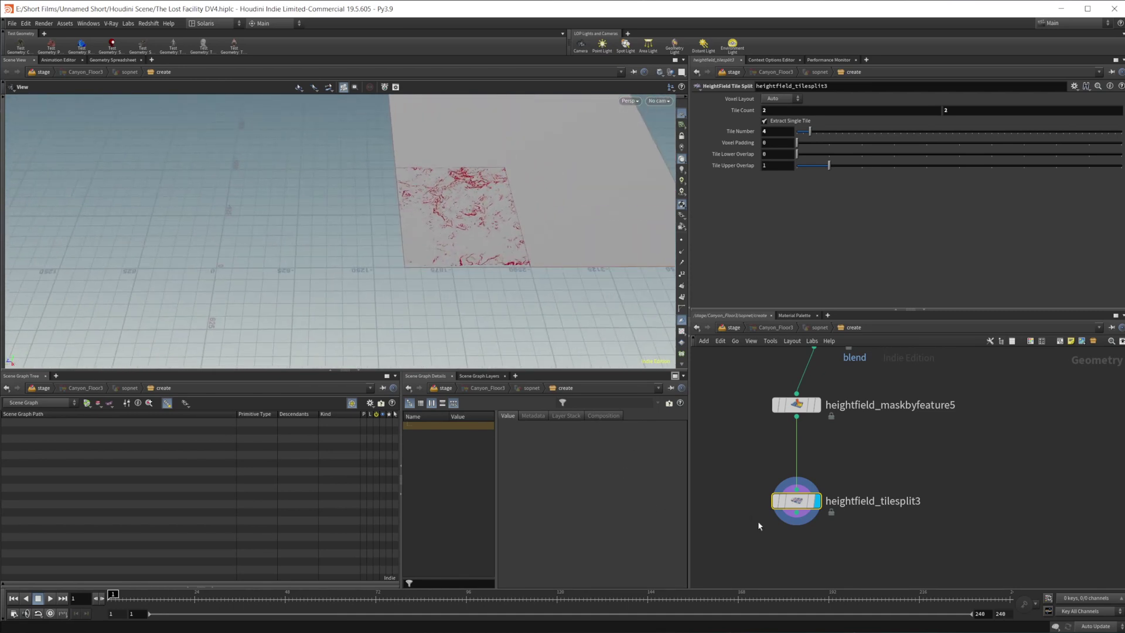
middle_drag(854, 581, 857, 555)
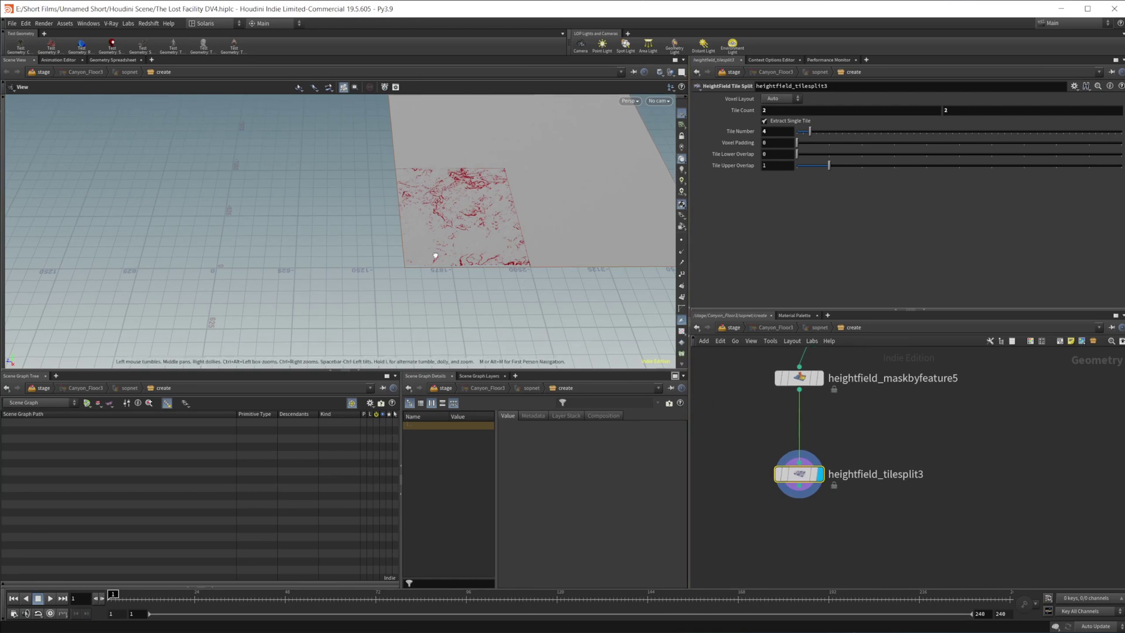
drag(435, 251, 437, 217)
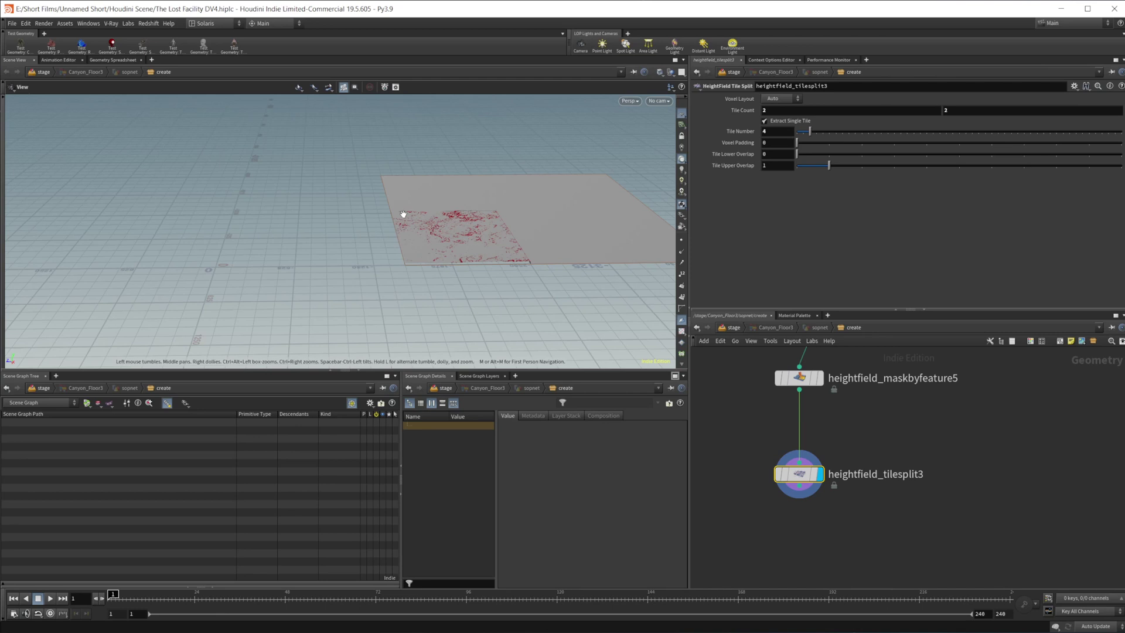
Delete the heightfield_maskbyfeature5 and heightfield_tilesplit3 nodes and check the blended canyon terrain
scroll(925, 417, down, 8)
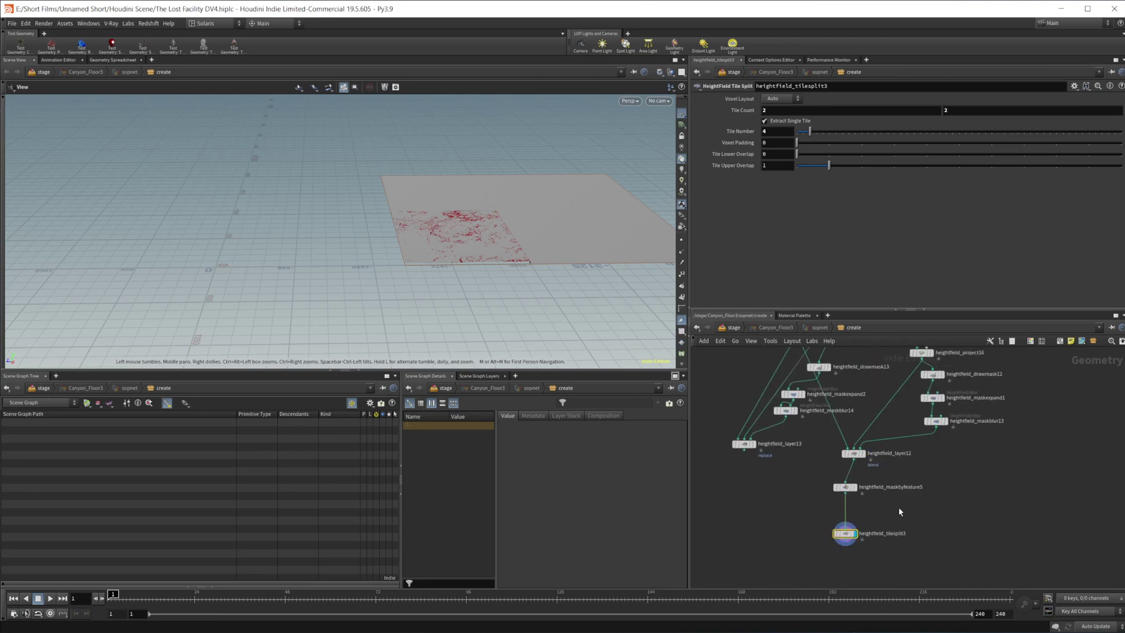
drag(877, 556, 823, 491)
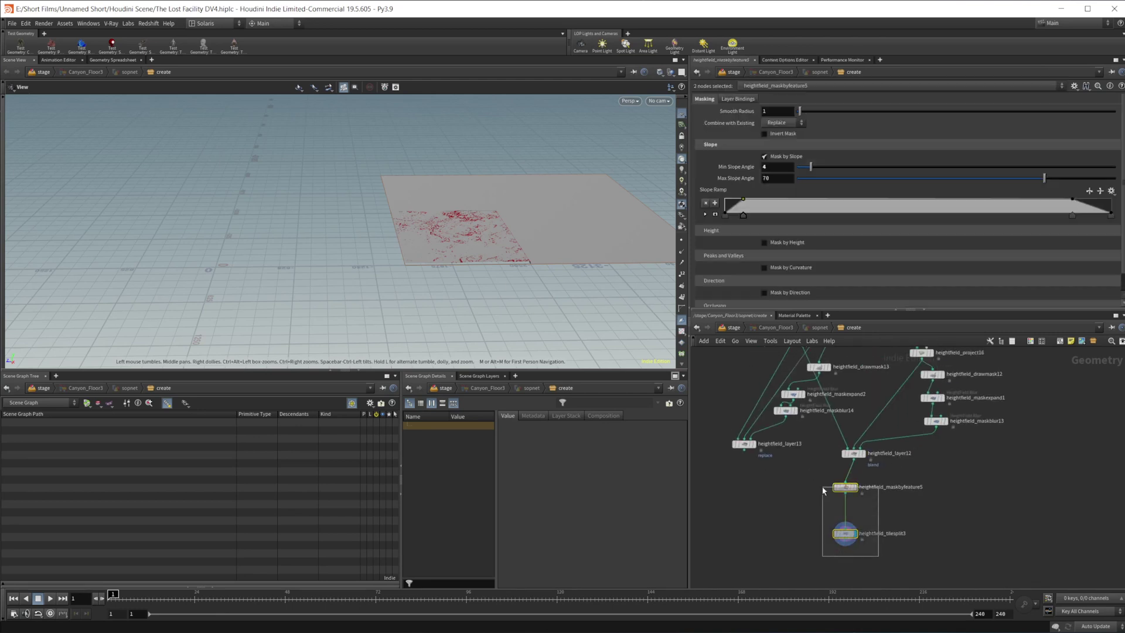
key(Delete)
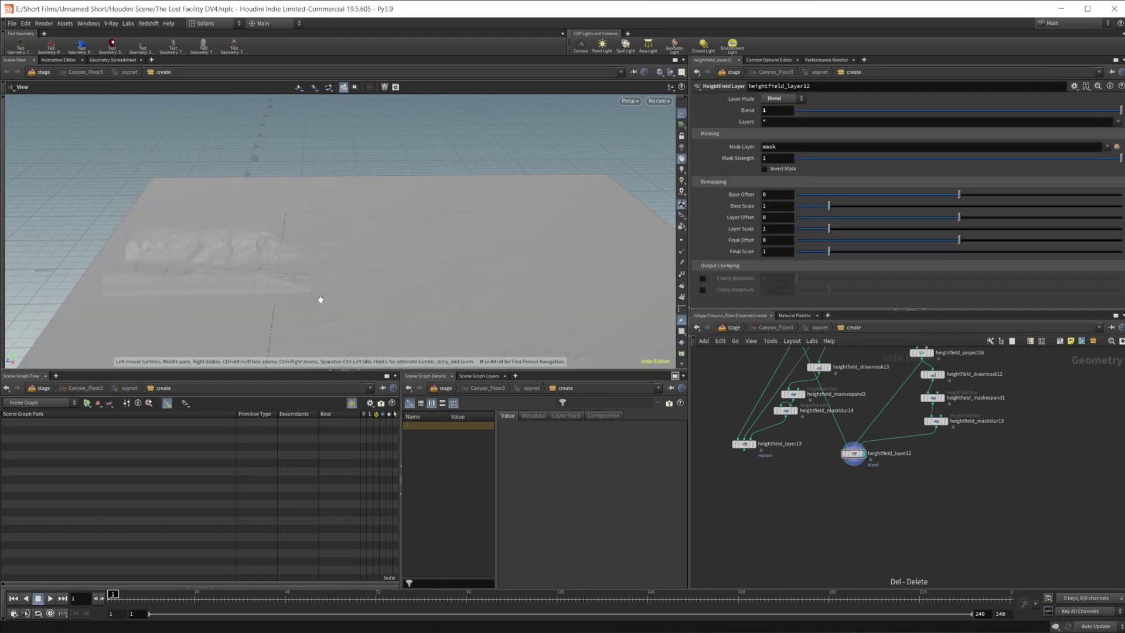
drag(320, 299, 370, 280)
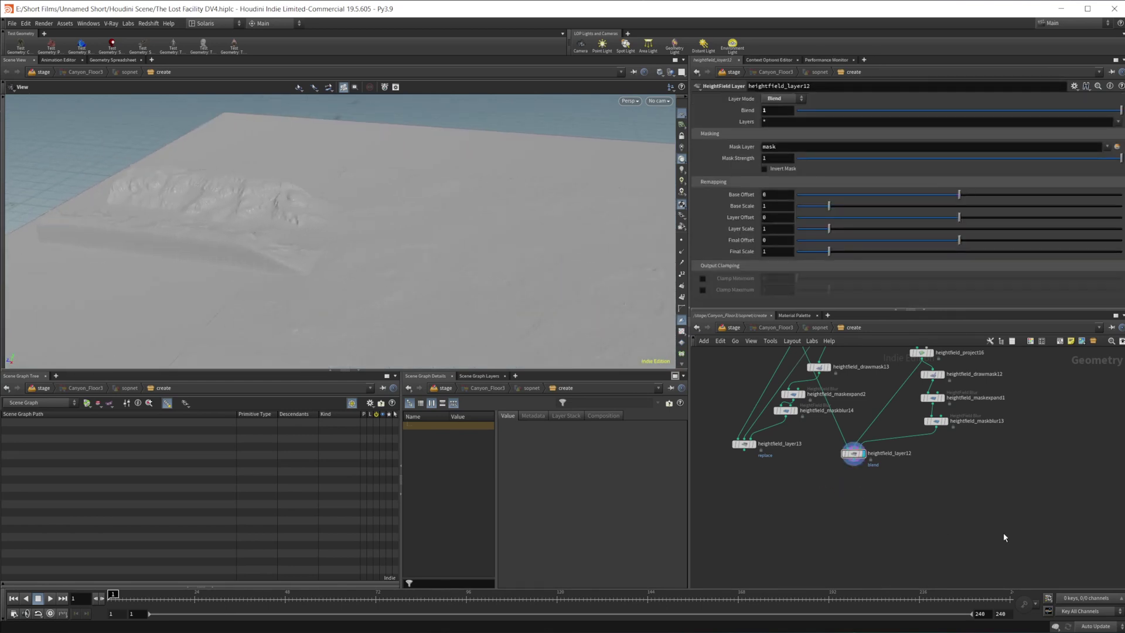
Examine the HeightField File nodes with their conversion and transform branch, and locate the layer-blending nodes in the network
scroll(1052, 452, down, 3)
middle_drag(1046, 440, 932, 596)
middle_drag(924, 417, 888, 602)
middle_drag(955, 487, 751, 483)
scroll(967, 427, up, 3)
drag(820, 364, 991, 454)
scroll(964, 502, down, 3)
click(940, 569)
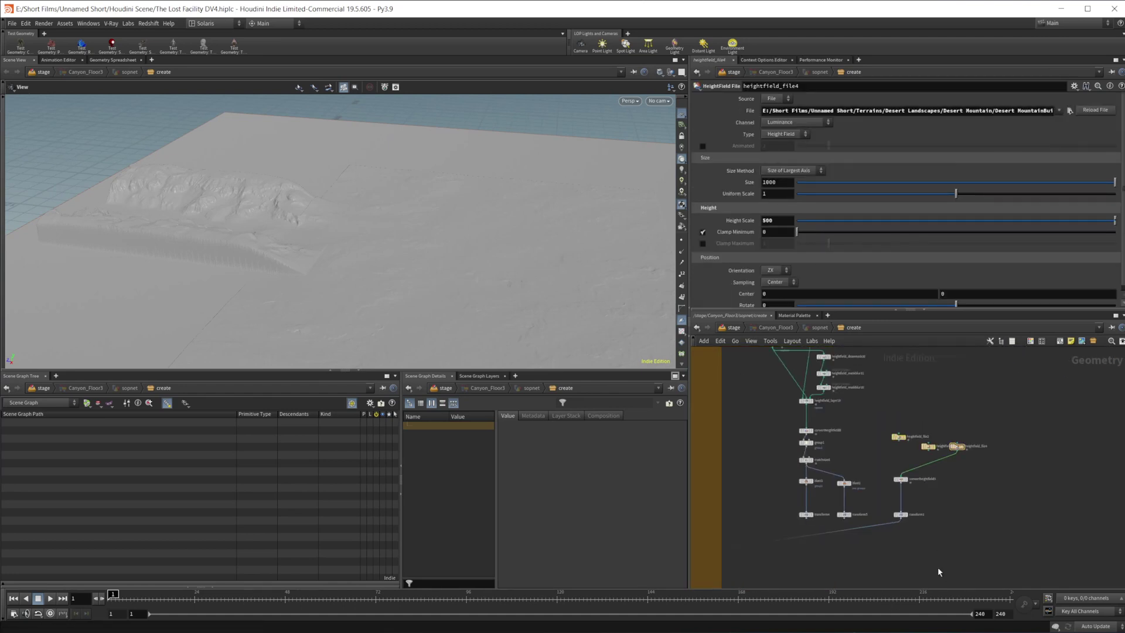
scroll(938, 567, down, 3)
middle_click(873, 507)
middle_drag(760, 428, 836, 322)
middle_drag(774, 489, 835, 437)
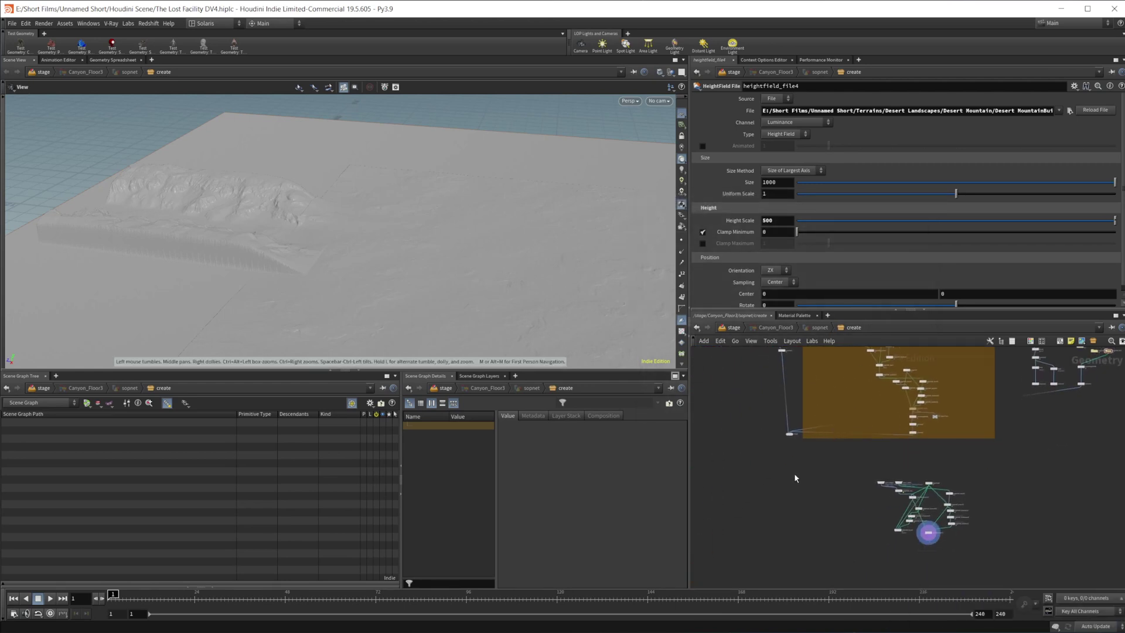
scroll(823, 454, down, 2)
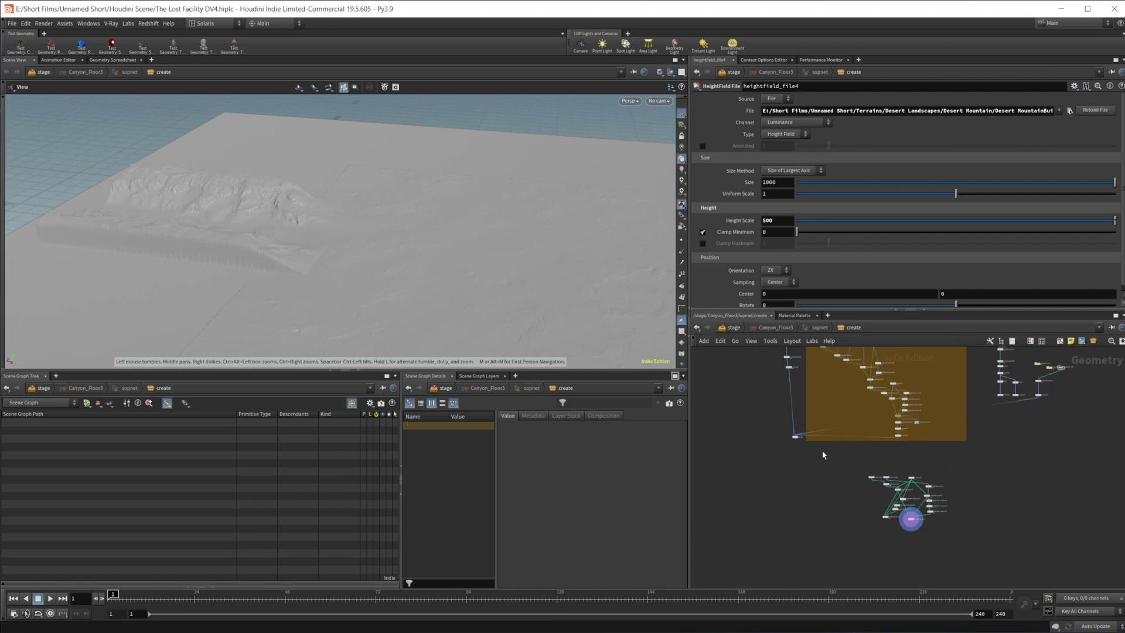
Compare the canyon blending node cluster with the separate HeightField File nodes for the desert mountain
drag(829, 461, 956, 545)
scroll(949, 544, up, 2)
key(f)
middle_drag(1048, 457, 928, 570)
scroll(957, 487, down, 3)
click(979, 421)
middle_drag(983, 426, 888, 535)
drag(936, 421, 1005, 471)
scroll(985, 448, up, 5)
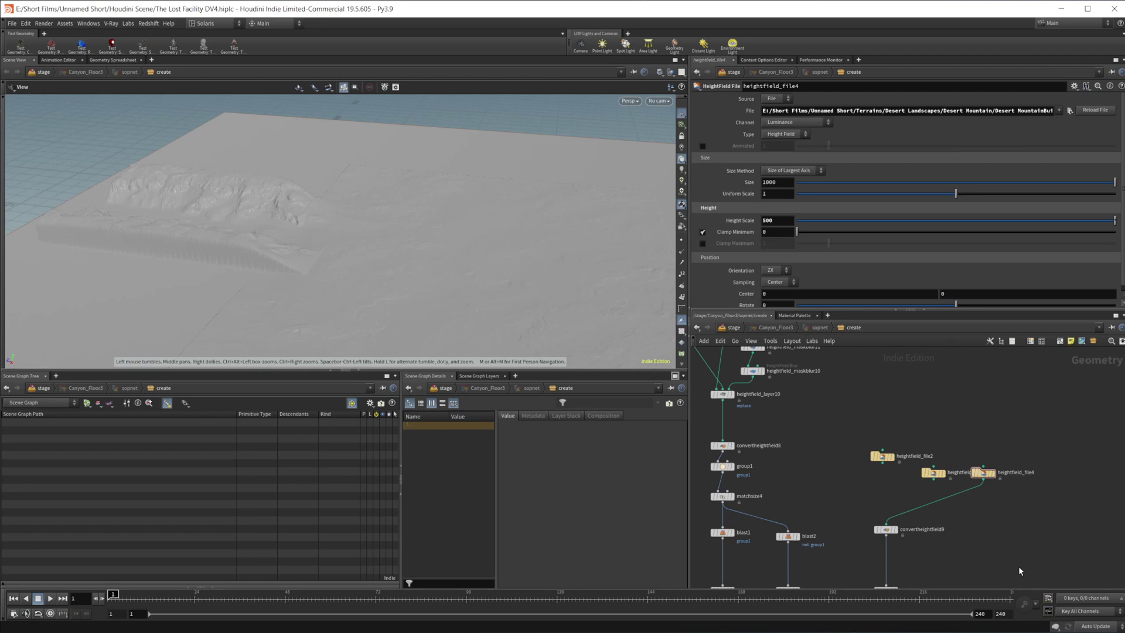
Follow the transform nodes' outputs to the merge node beside the orange network box and display the merged terrain
middle_drag(844, 487, 989, 300)
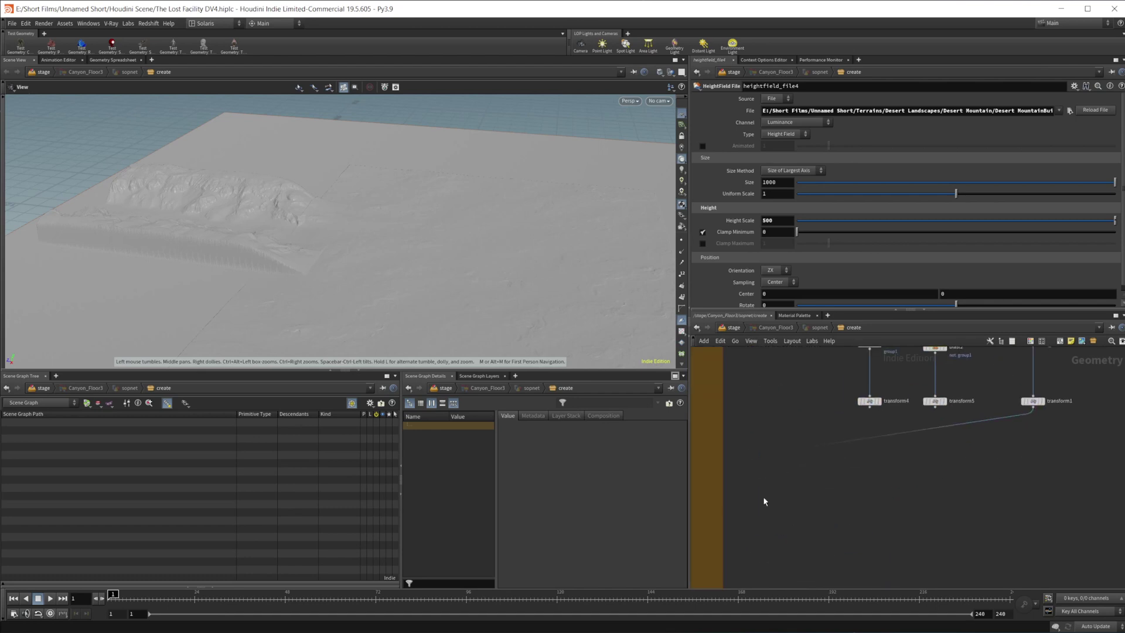
scroll(775, 494, down, 2)
middle_drag(776, 495, 1109, 489)
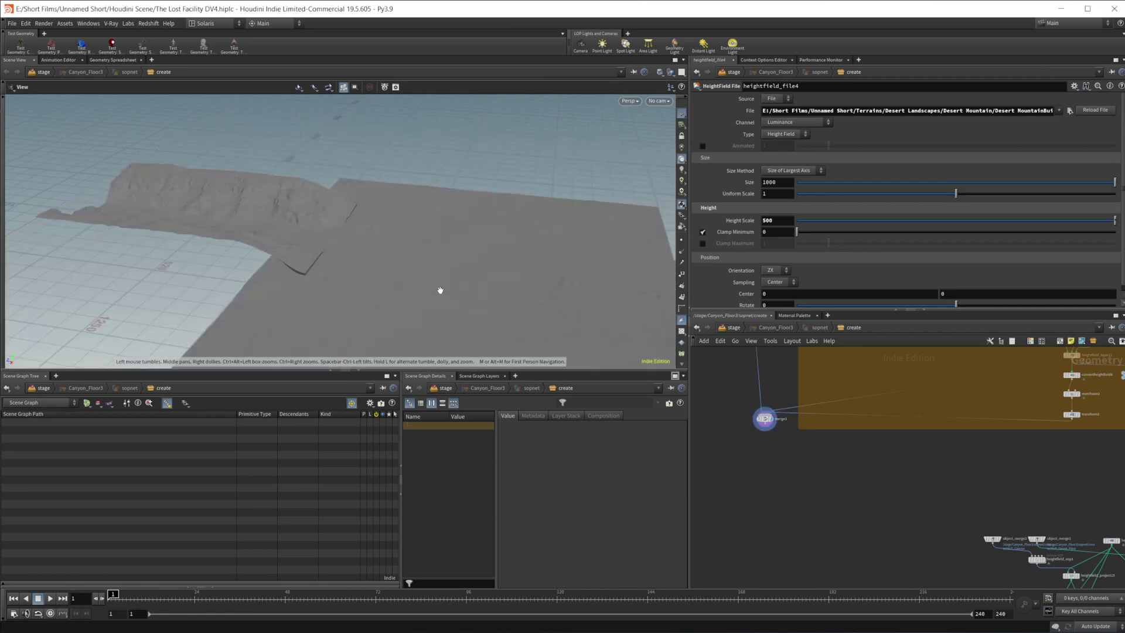
middle_drag(840, 457, 610, 514)
middle_drag(989, 427, 816, 480)
Examine the merged terrain from above and from ground level, looking between the canyon walls towards the distant mountain
drag(375, 274, 571, 245)
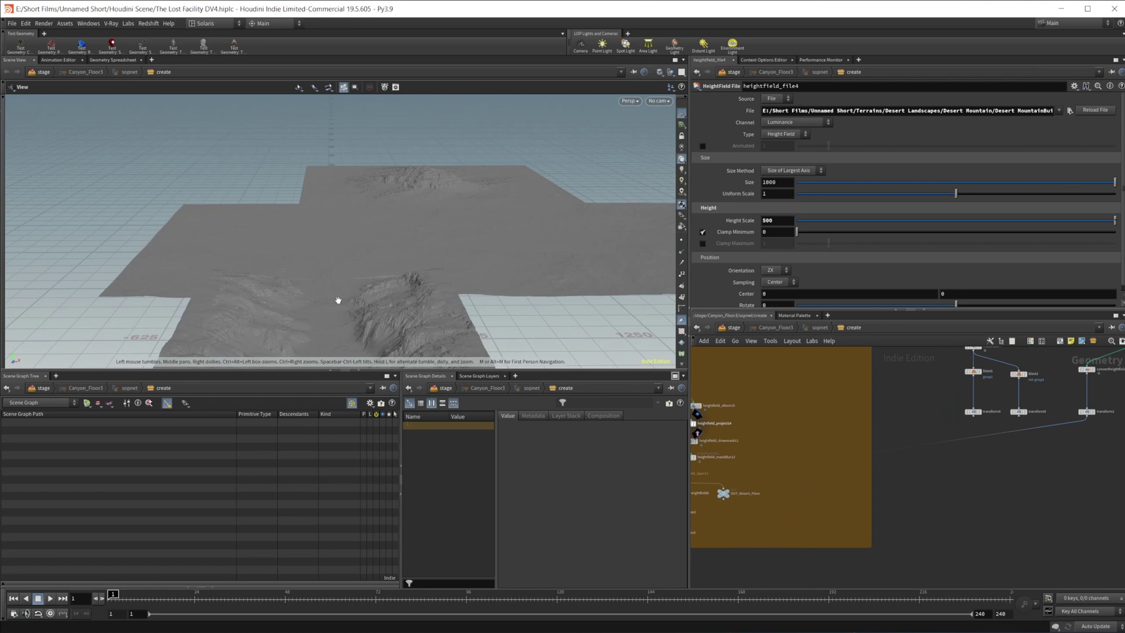
right_drag(334, 238, 438, 267)
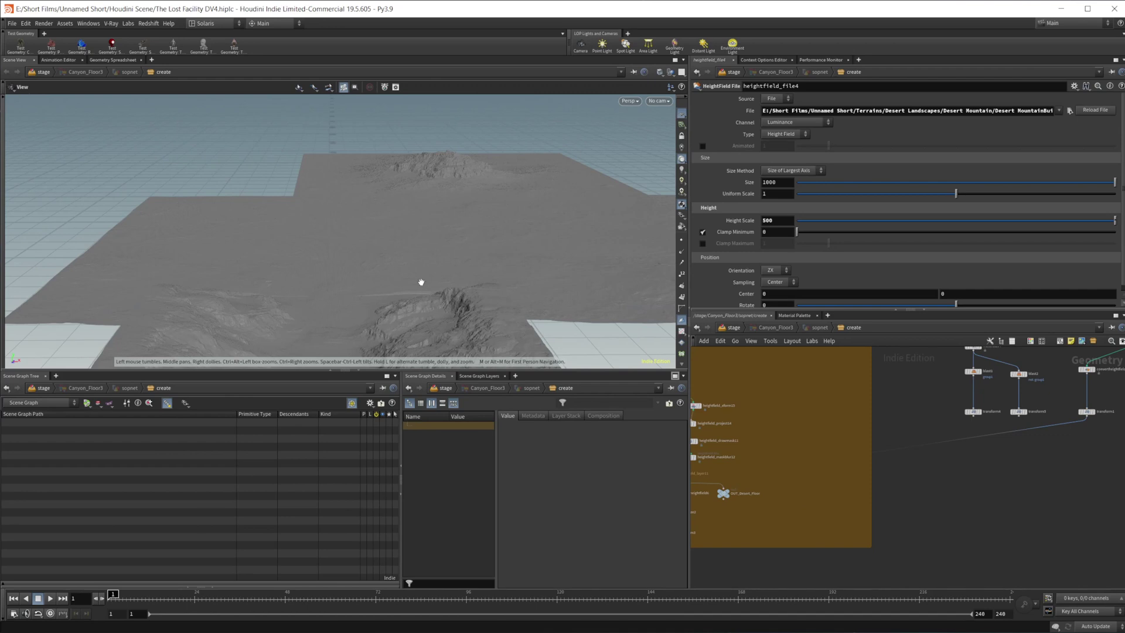
right_drag(391, 235, 386, 231)
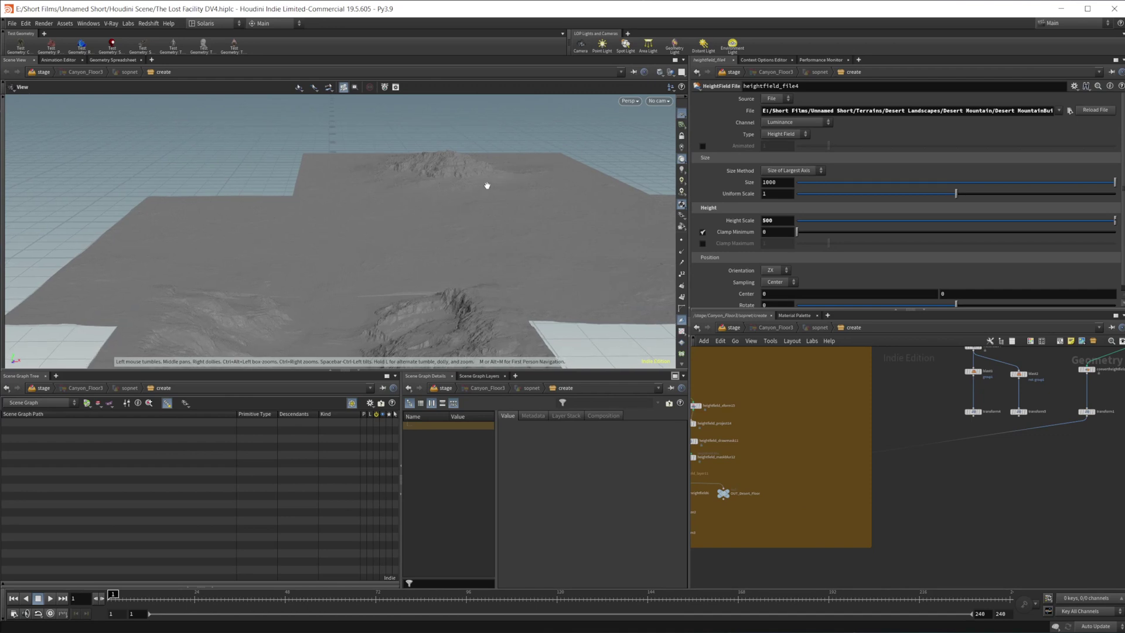
mouse_move(411, 240)
mouse_down()
mouse_move(406, 226)
mouse_move(415, 253)
mouse_up()
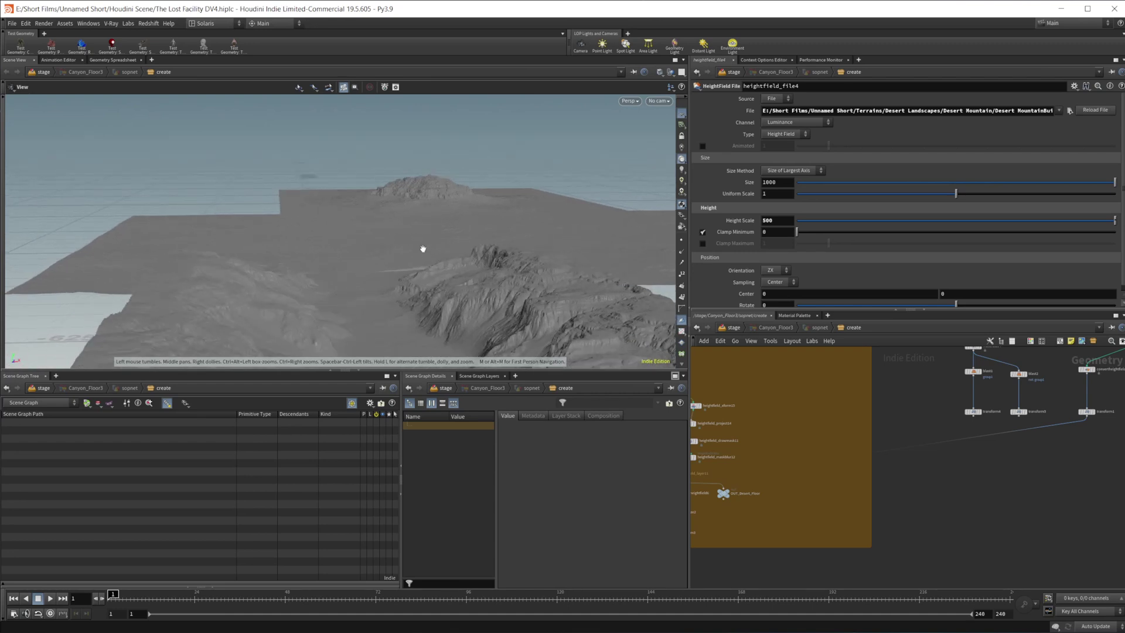
right_drag(416, 247, 417, 258)
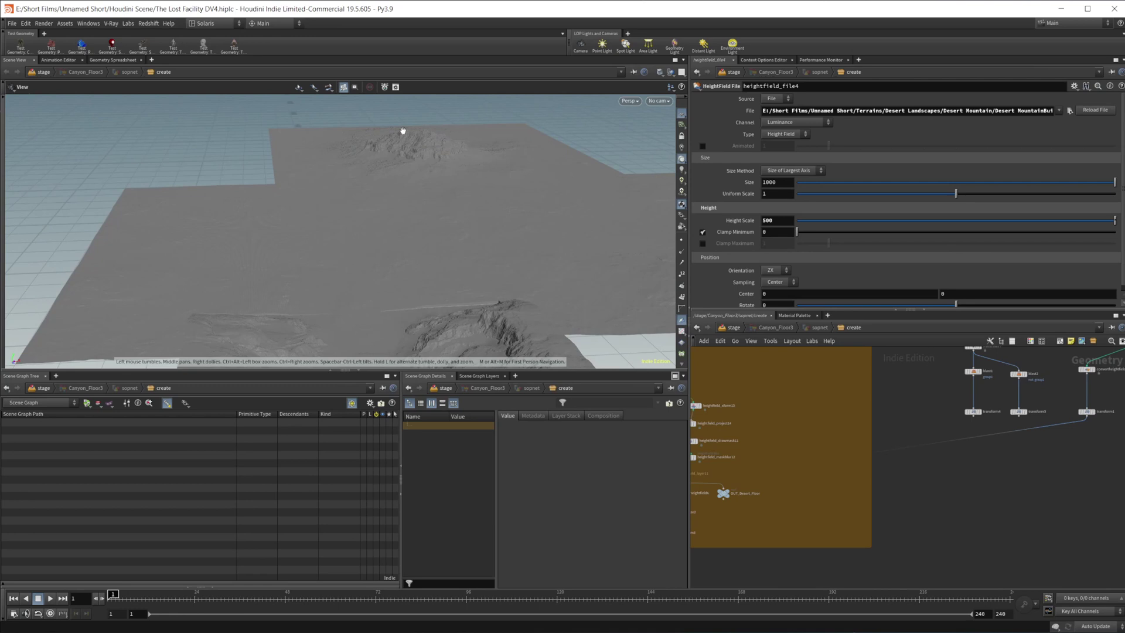
drag(443, 196, 440, 178)
right_drag(378, 202, 364, 256)
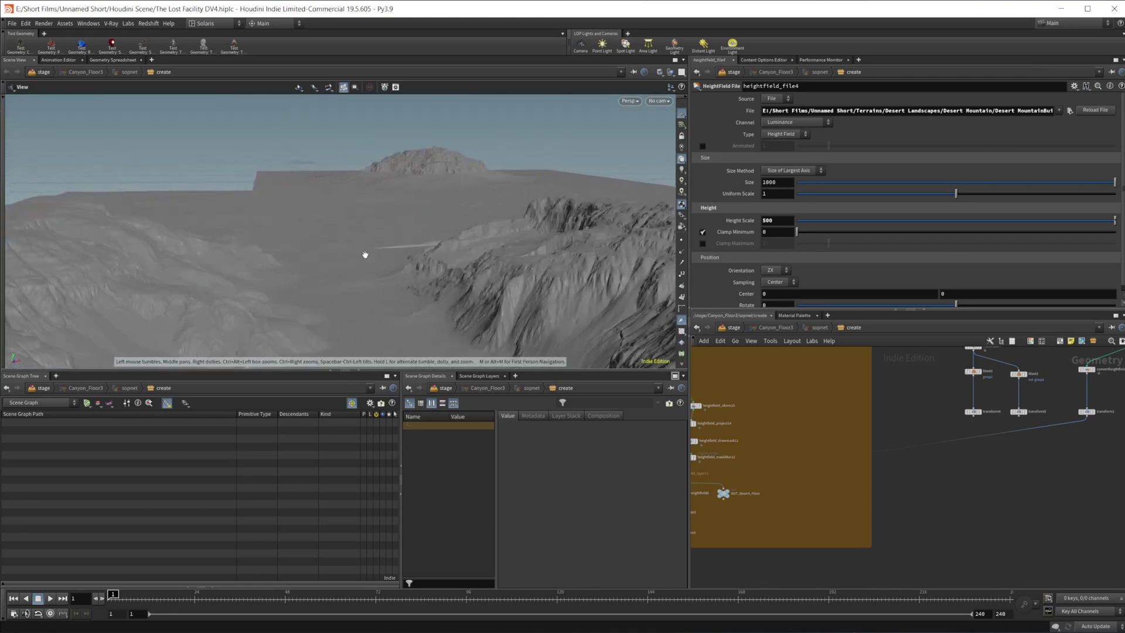
drag(364, 256, 368, 243)
right_drag(368, 245, 414, 246)
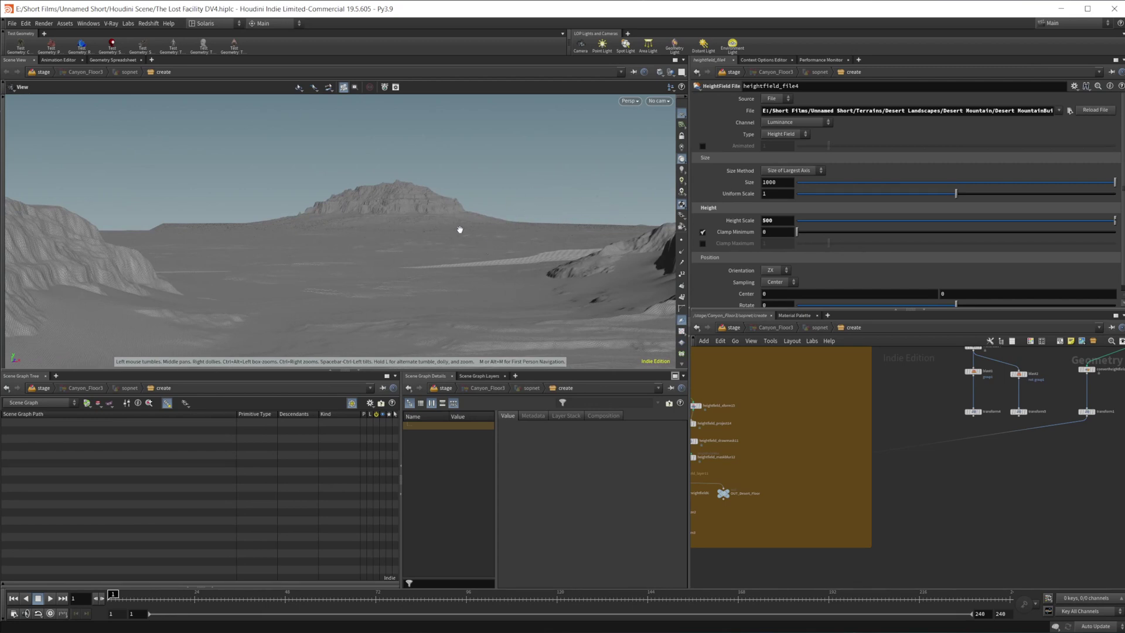
Examine the merged terrain's outer edges and the joins between the canyon walls, desert floor and distant mountain from several angles
drag(258, 233, 228, 248)
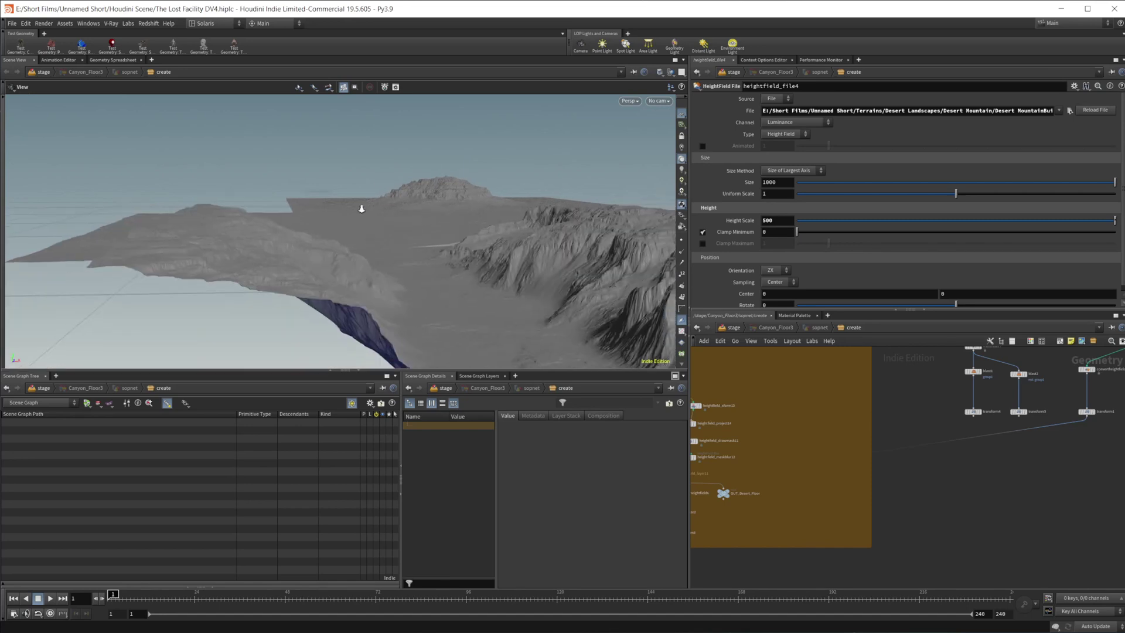
drag(355, 209, 367, 240)
drag(448, 219, 379, 197)
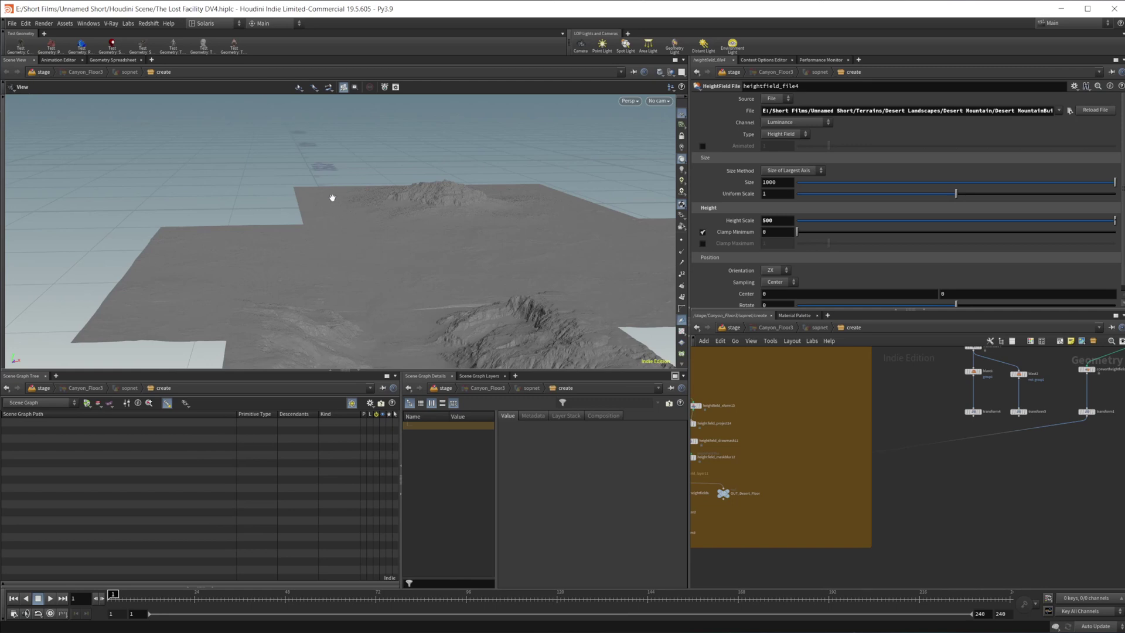
drag(420, 198, 364, 200)
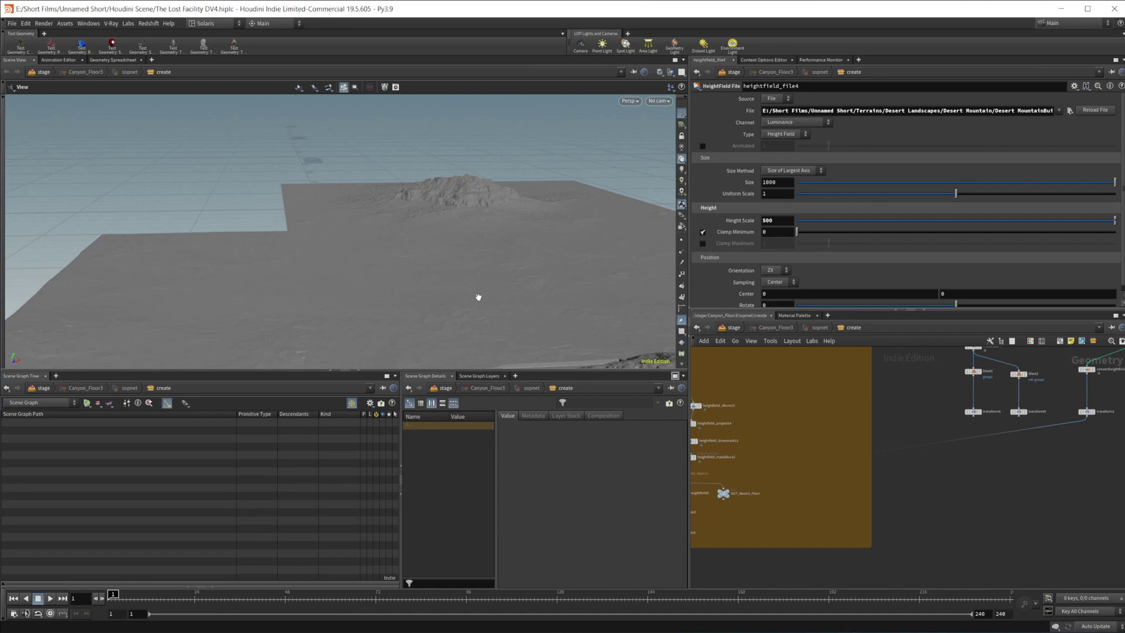
drag(457, 256, 510, 294)
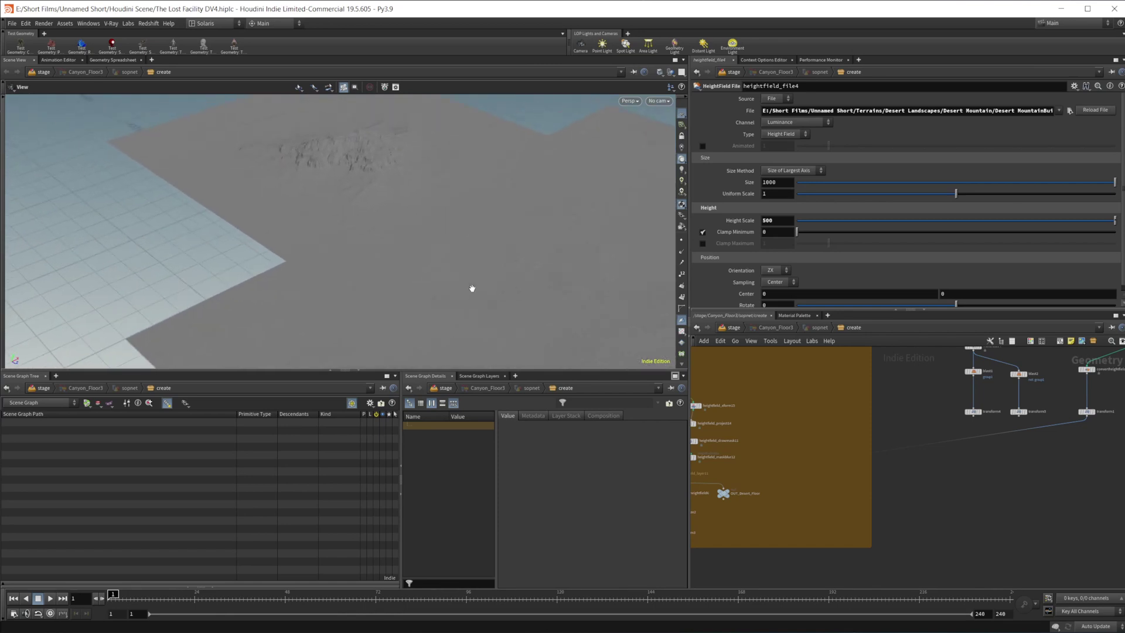
drag(472, 288, 406, 170)
middle_drag(407, 170, 415, 176)
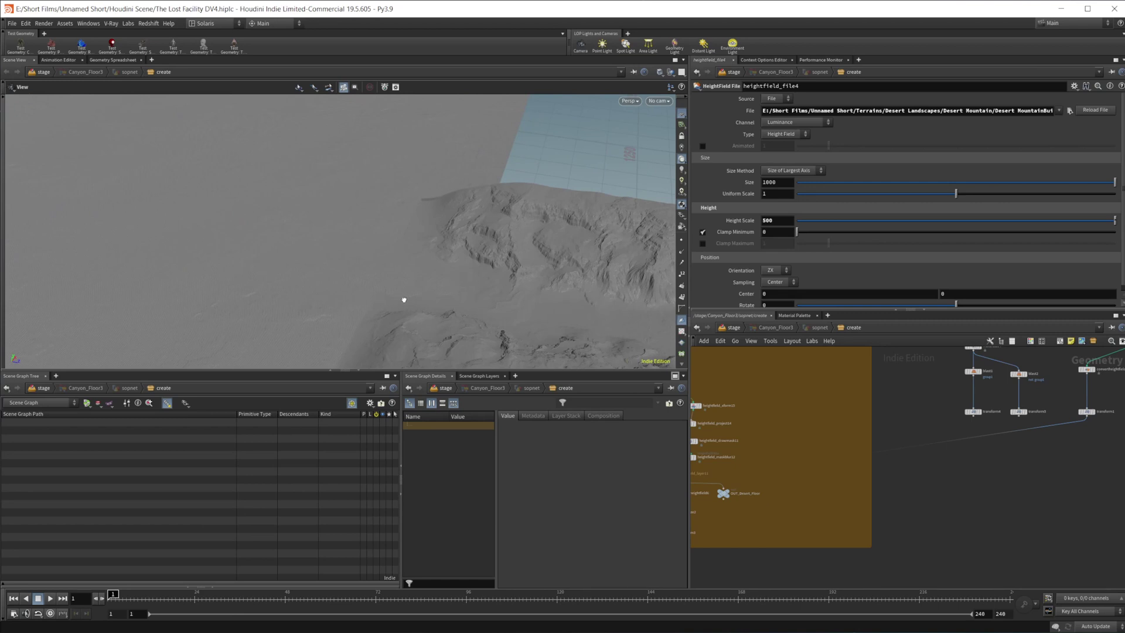
drag(408, 298, 433, 265)
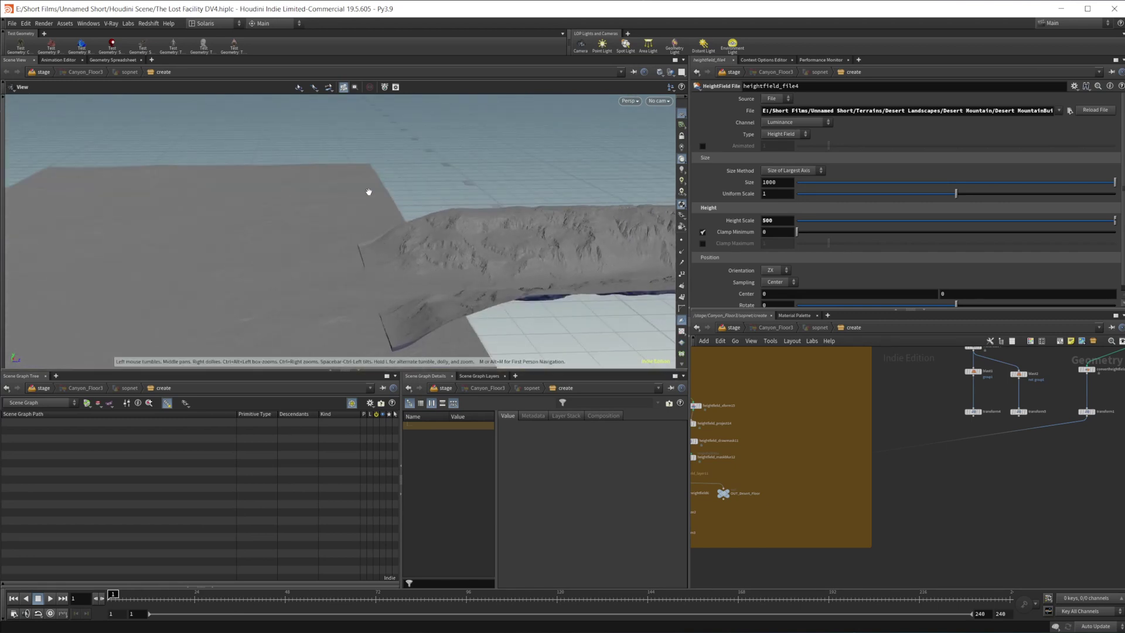
drag(319, 280, 405, 270)
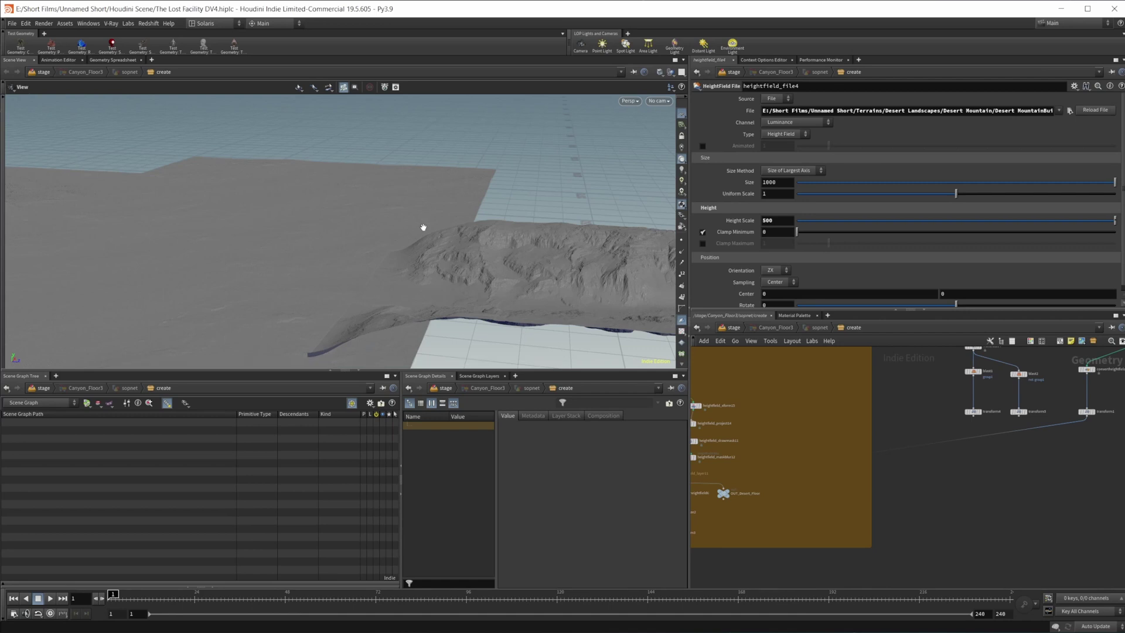
drag(423, 227, 266, 156)
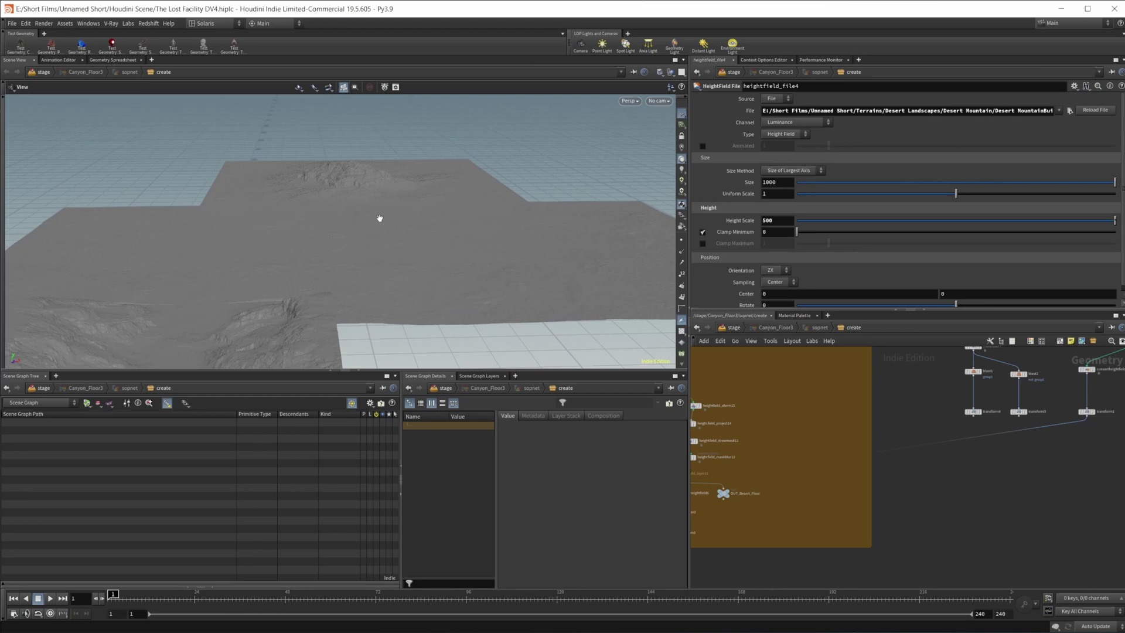
drag(312, 216, 384, 215)
middle_drag(385, 215, 387, 215)
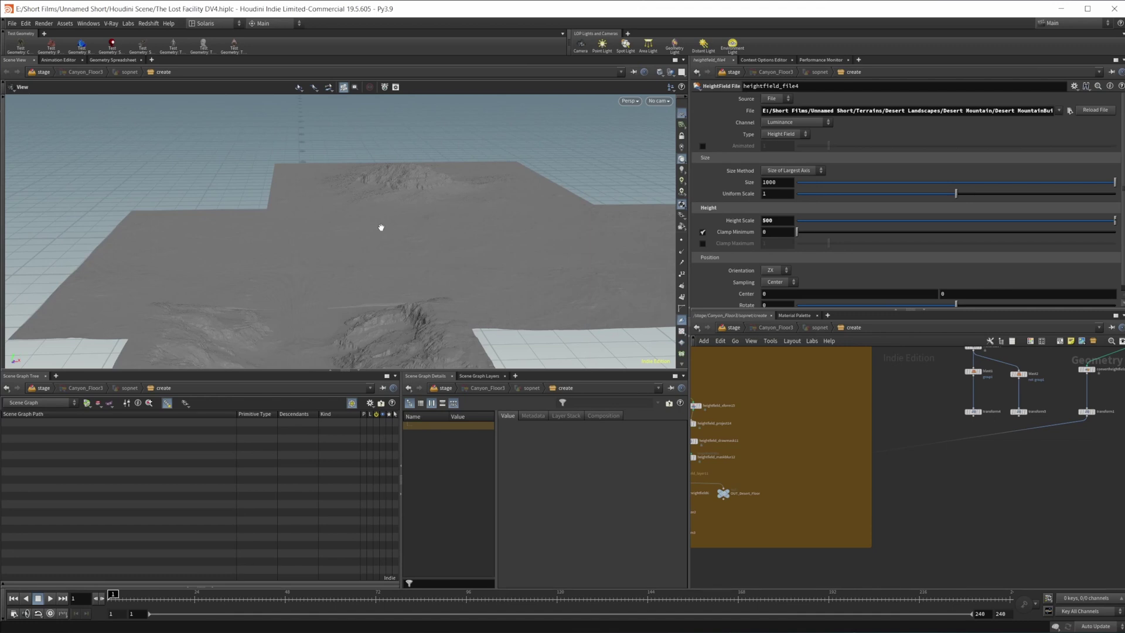